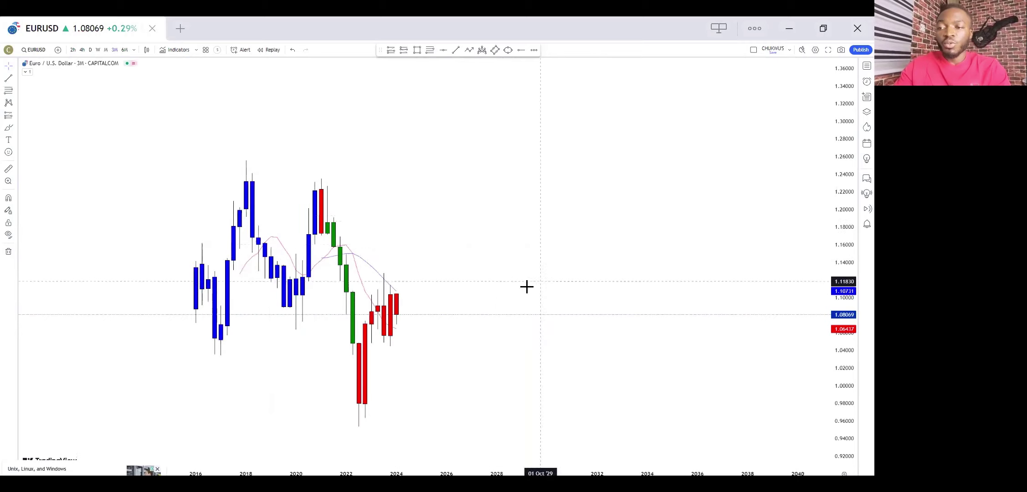
drag(507, 285, 625, 269)
drag(662, 228, 663, 233)
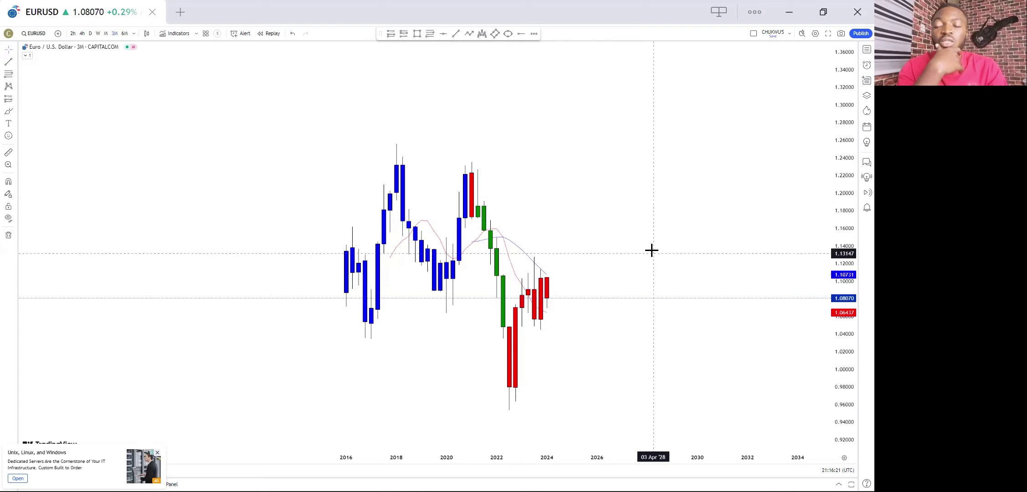
drag(475, 296, 374, 322)
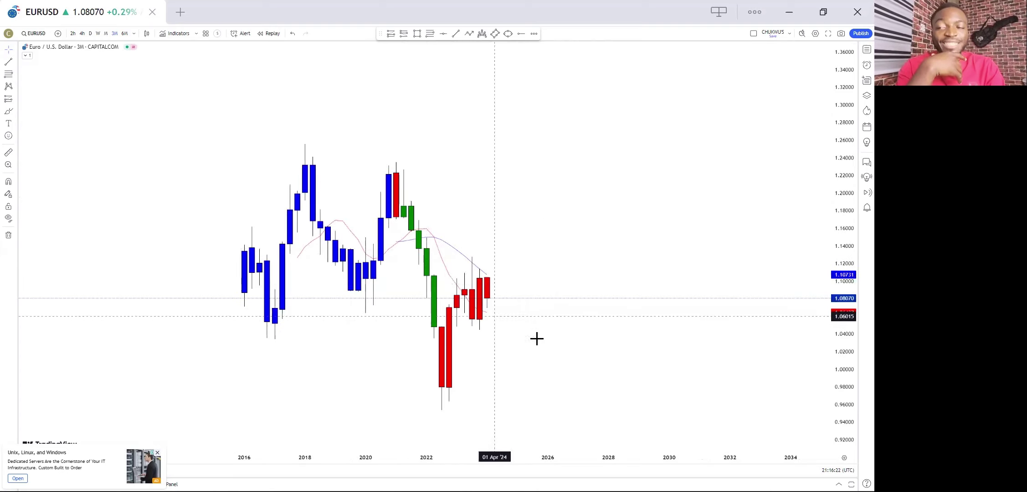
scroll(551, 327, down, 1)
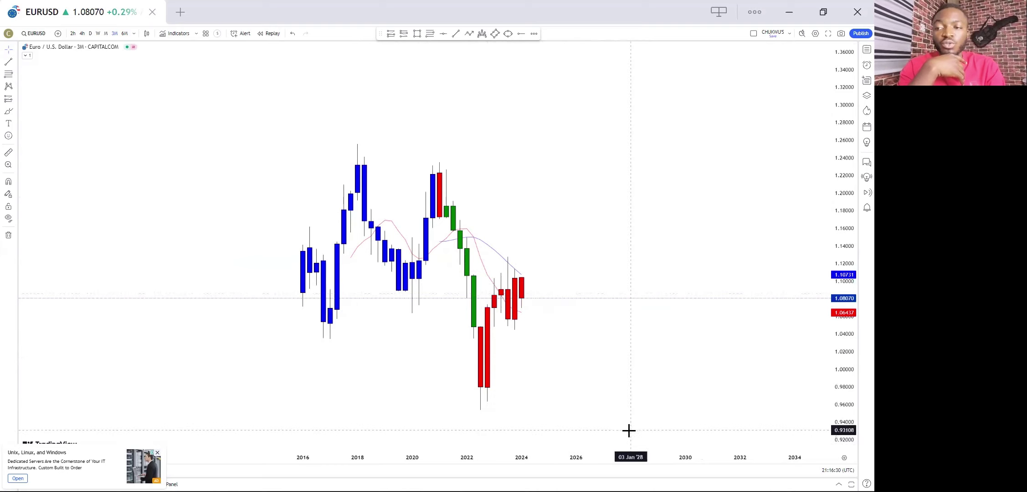
scroll(539, 343, up, 1)
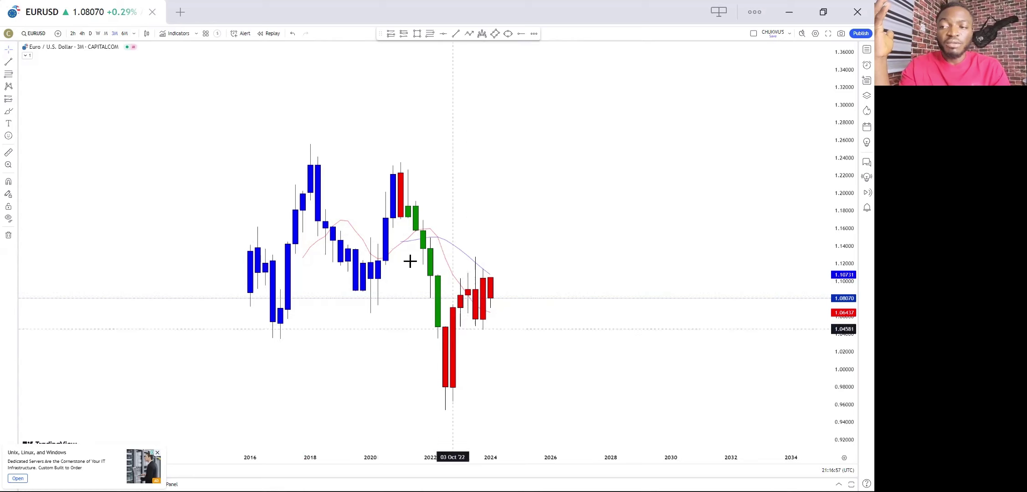
scroll(510, 319, down, 2)
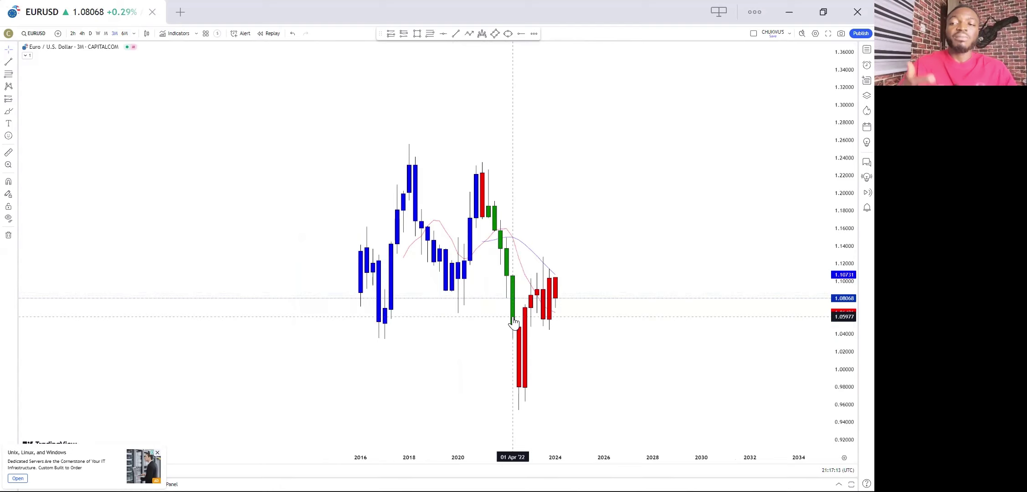
scroll(508, 273, up, 2)
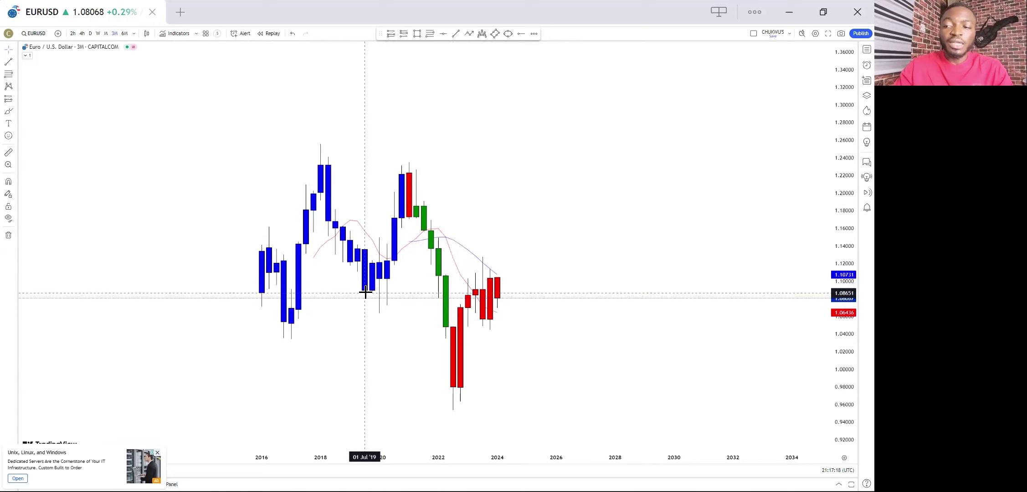
- Add a horizontal line to the EURUSD chart and set its price coordinate to 1.10000
click(443, 33)
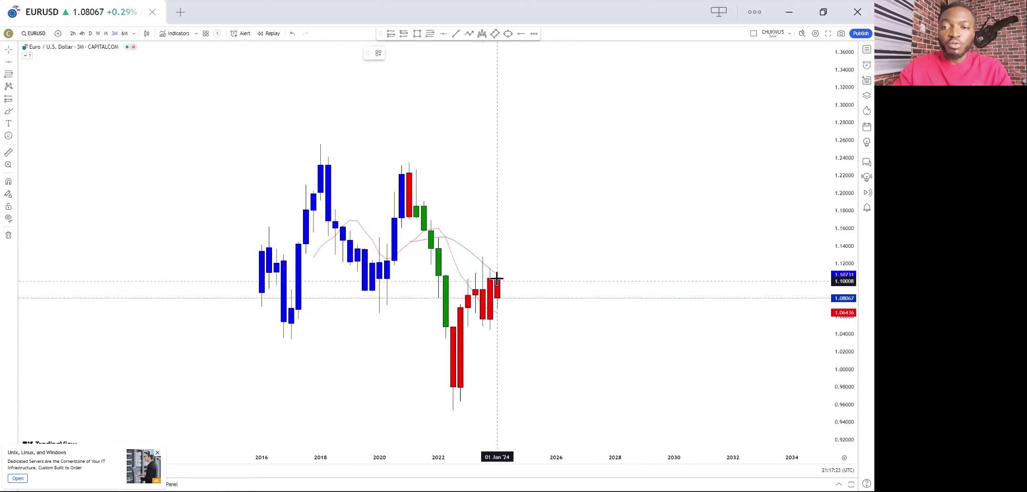
click(505, 278)
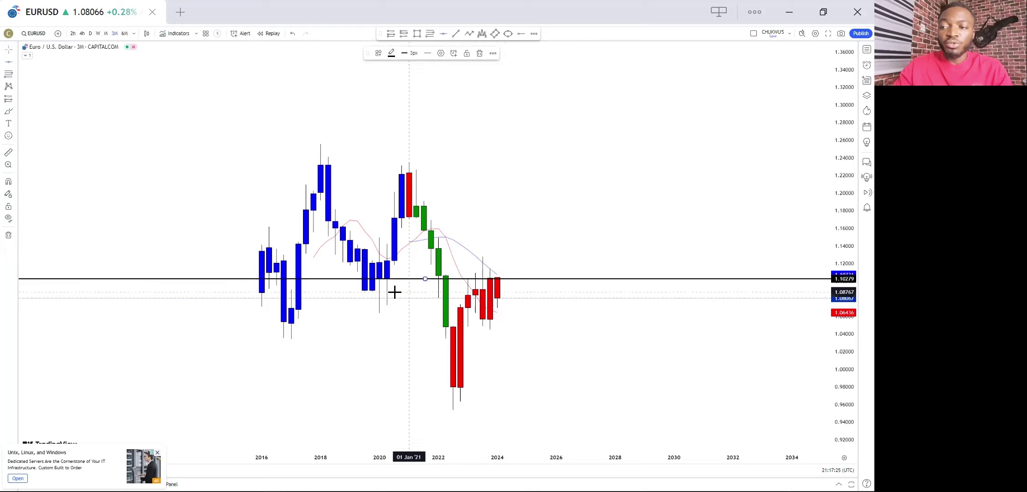
click(441, 53)
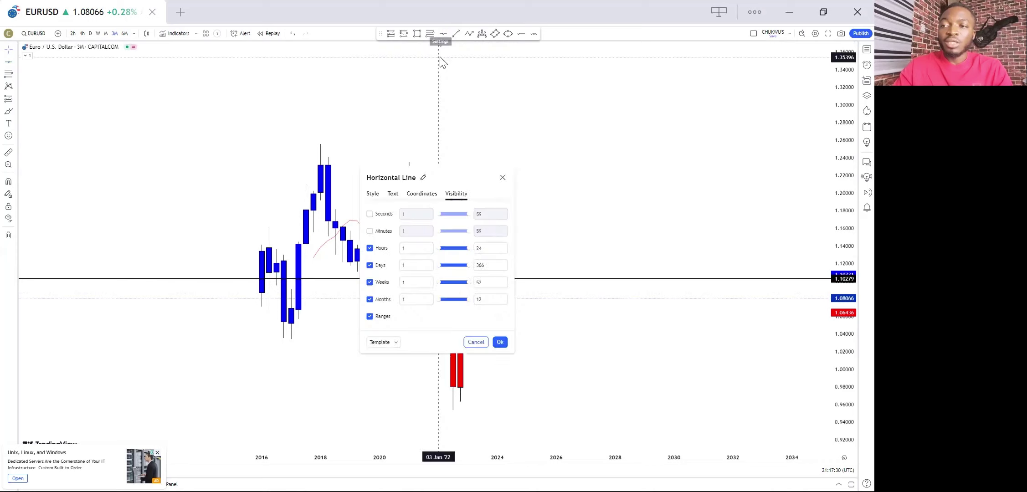
click(414, 194)
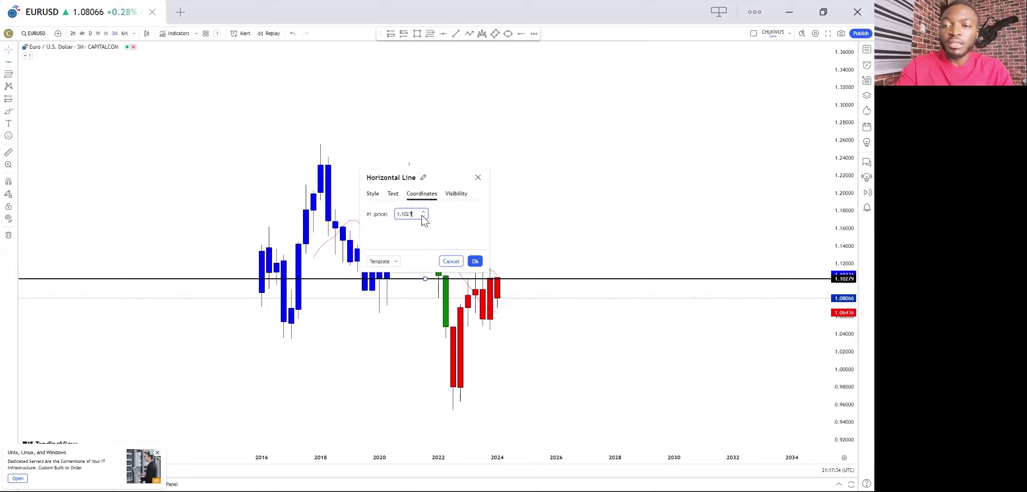
key(BackSpace)
key(BackSpace)
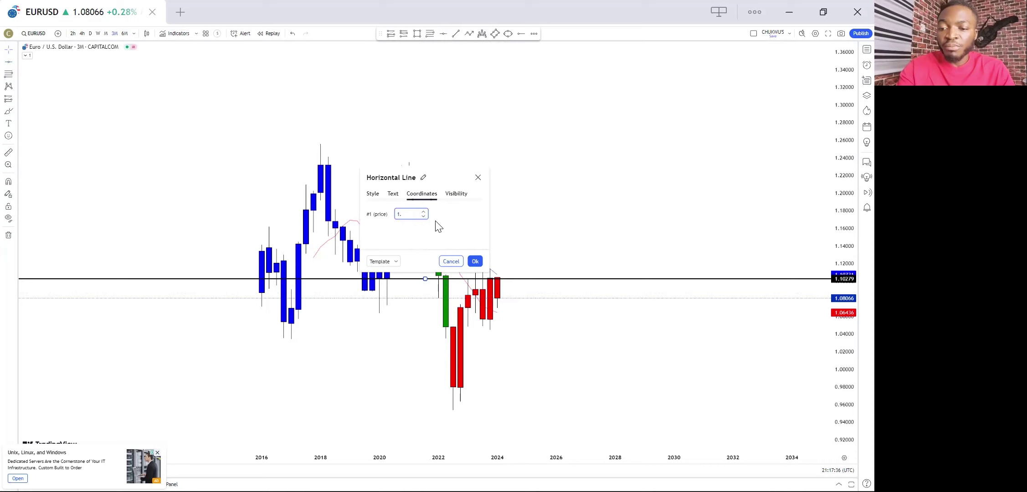
text(0000)
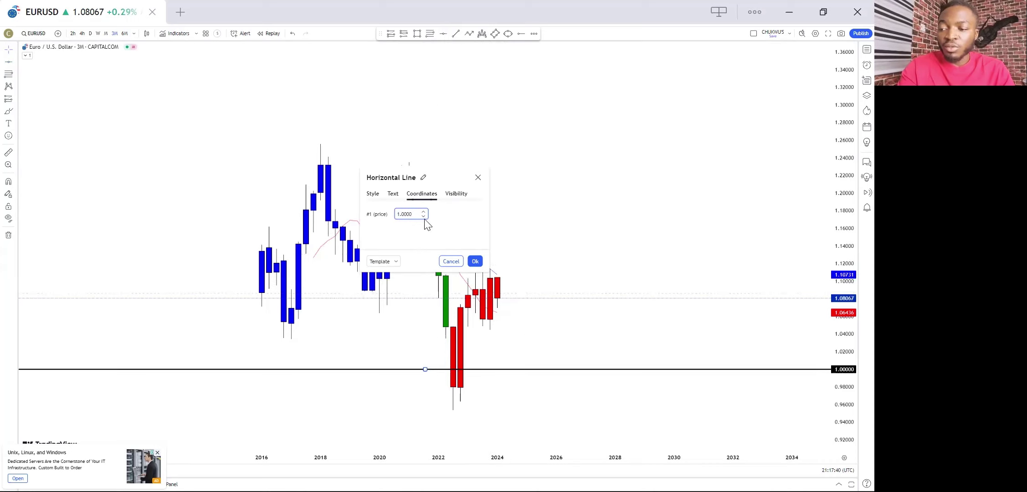
text(01)
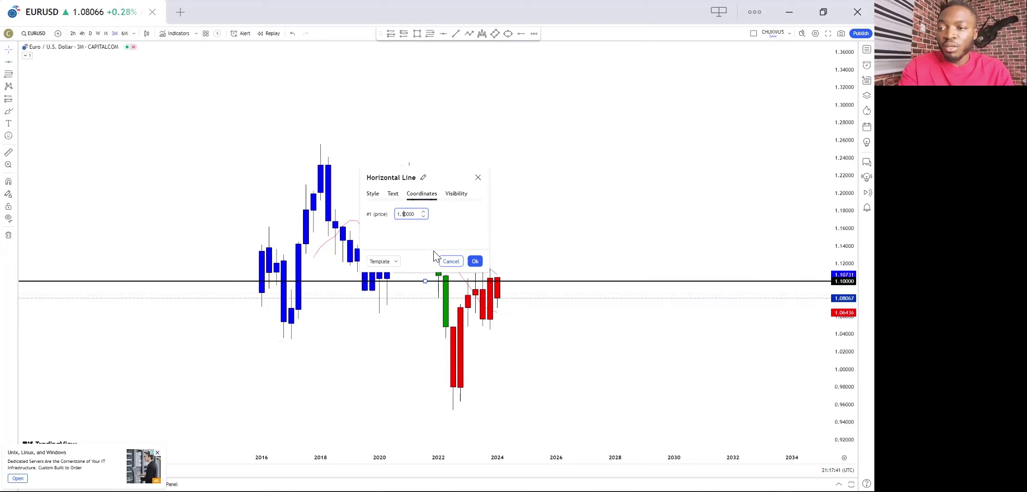
click(547, 266)
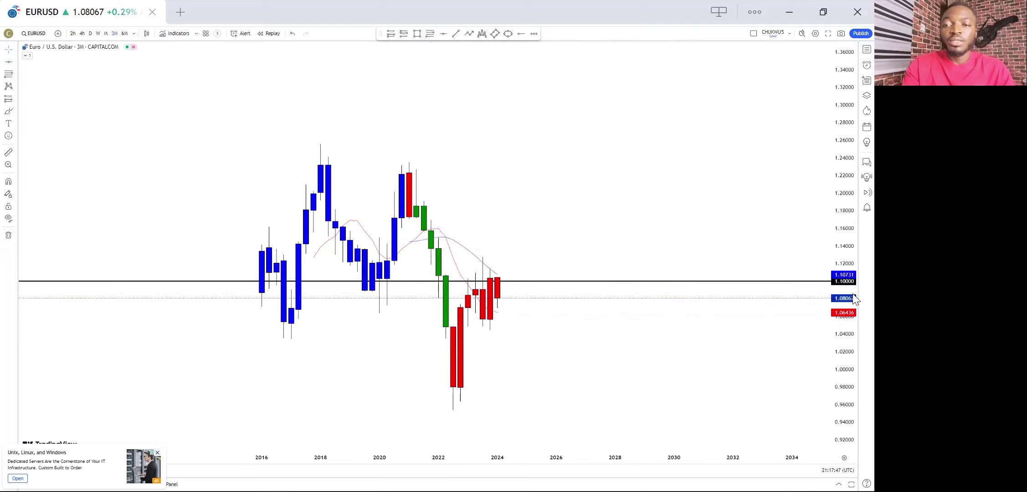
- Draw a single-segment arrow path sloping down from about 1.30 in 2022 to about 0.94 in 2030
scroll(594, 308, down, 2)
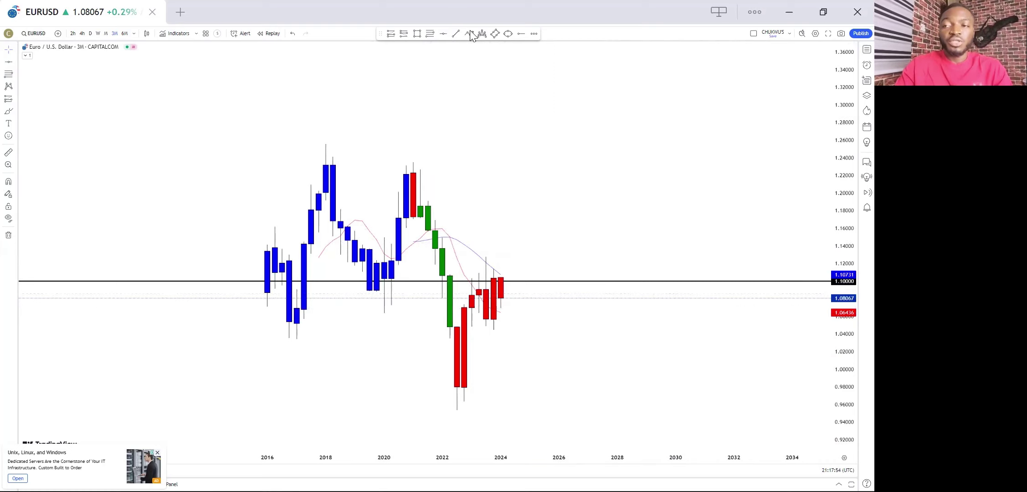
click(450, 108)
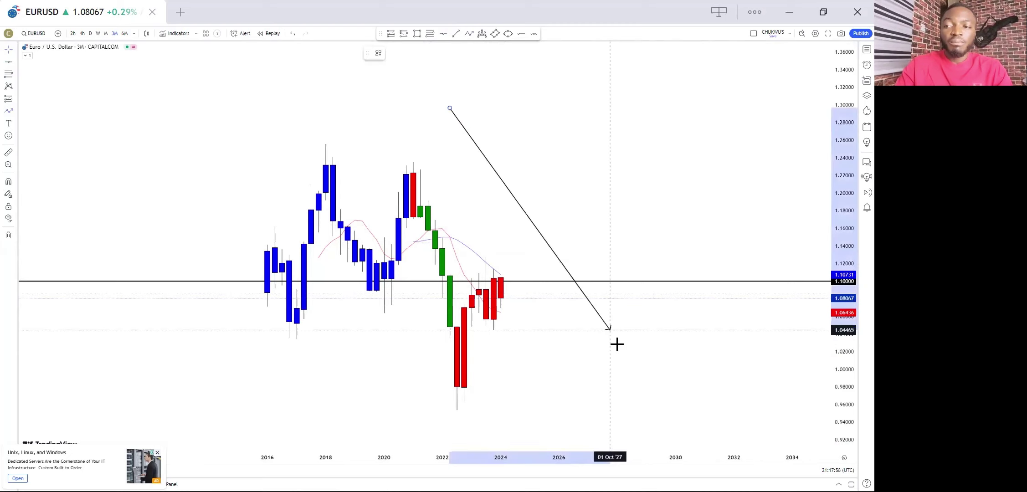
click(681, 422)
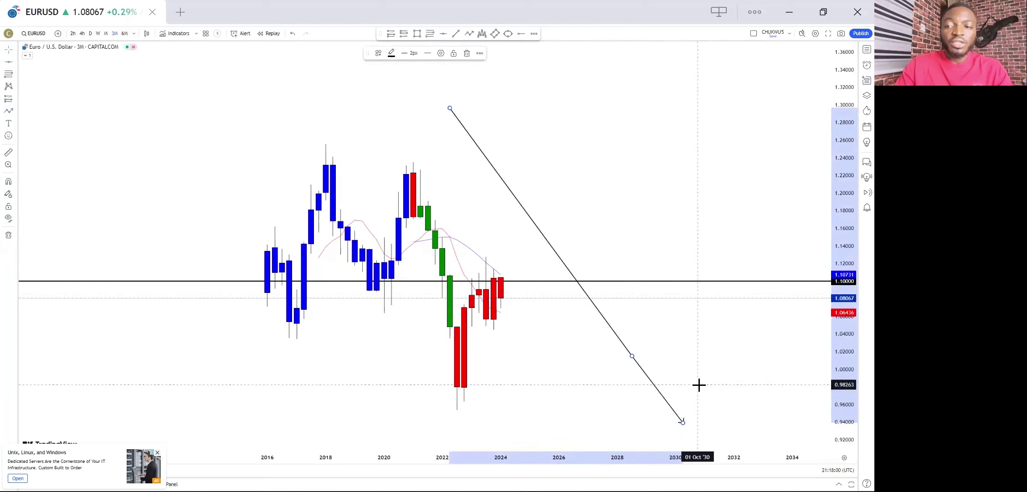
click(695, 370)
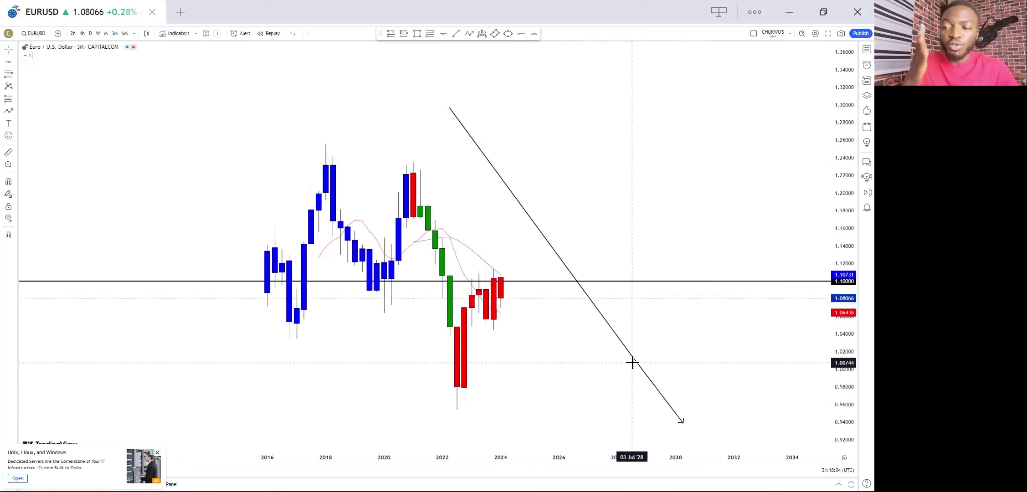
- Draw a thin rectangle zone over the 2018 and 2021 highs, from about 1.23225 to 1.22450, spanning July 2017 to July 2031
click(417, 33)
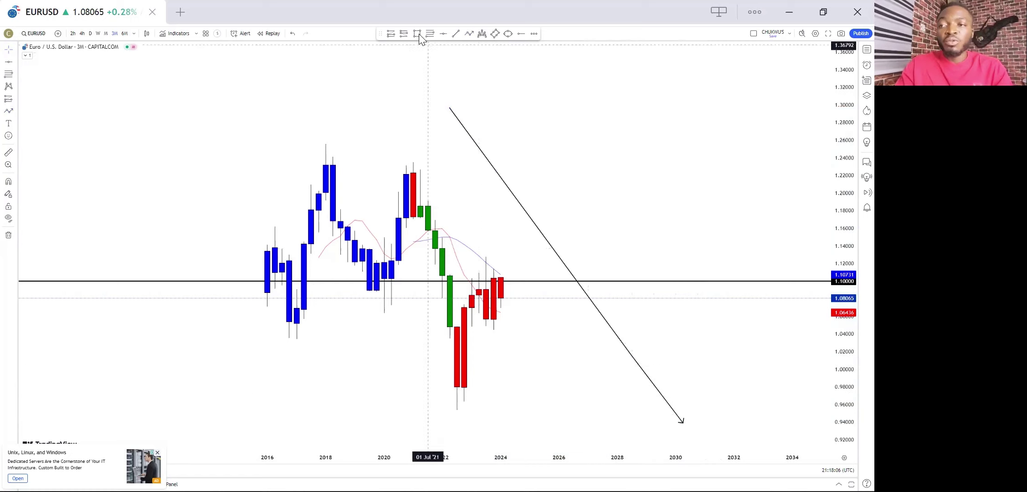
click(309, 164)
click(718, 171)
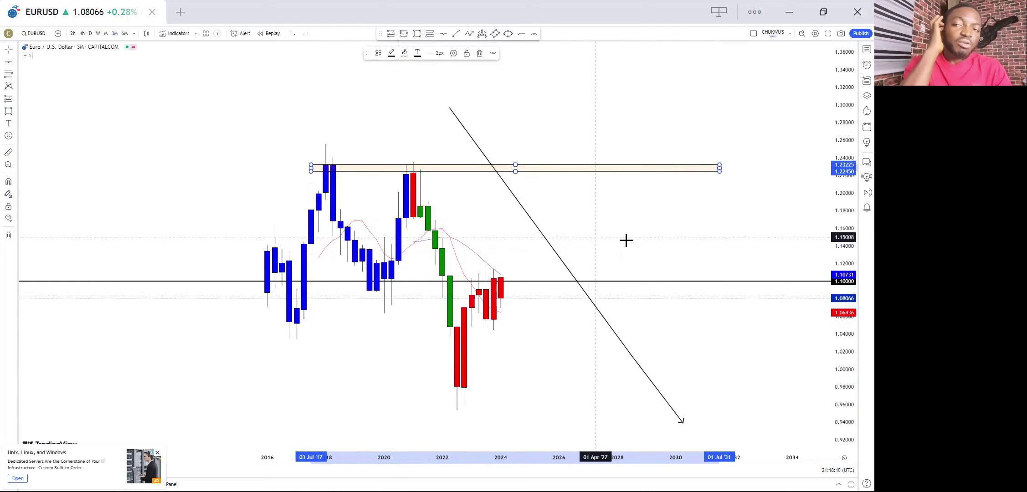
- Switch the EURUSD chart to the 1-month timeframe and bring the recent candles into view
click(106, 33)
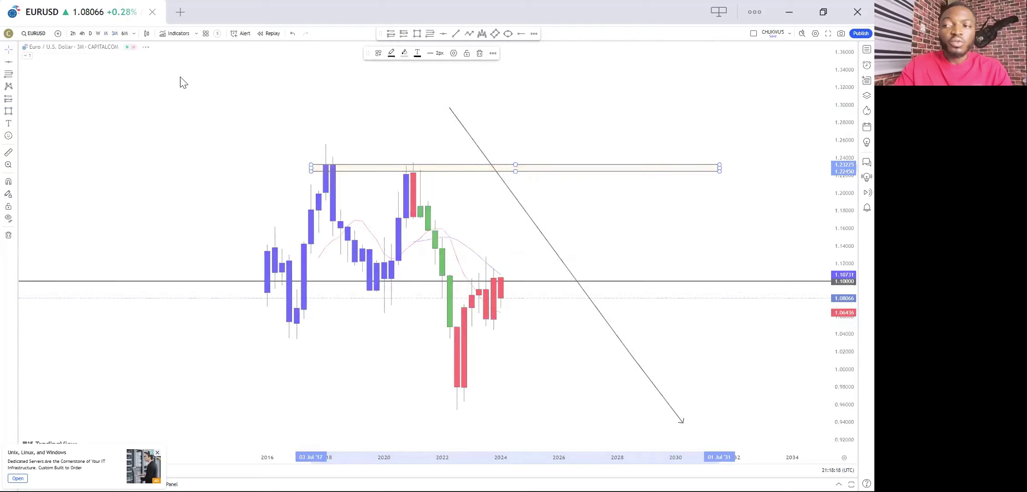
scroll(364, 219, down, 3)
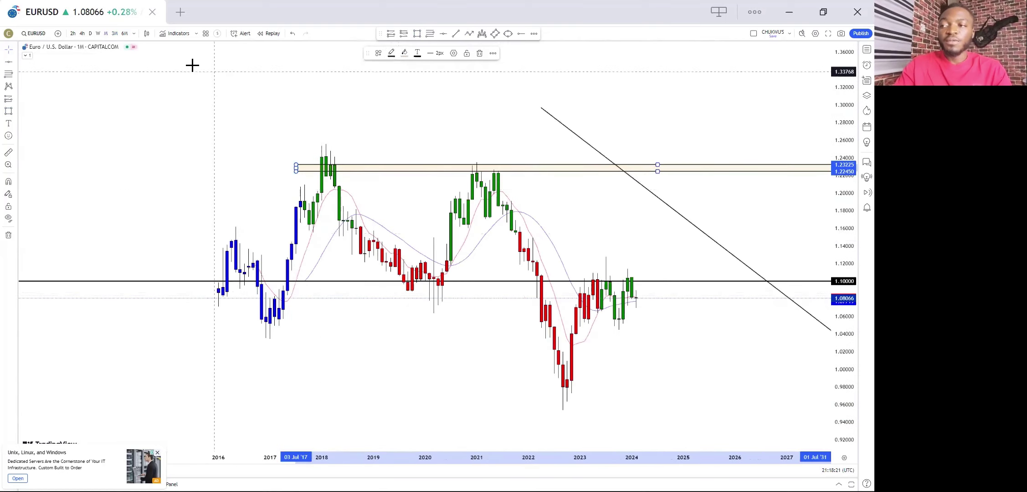
drag(583, 244, 478, 232)
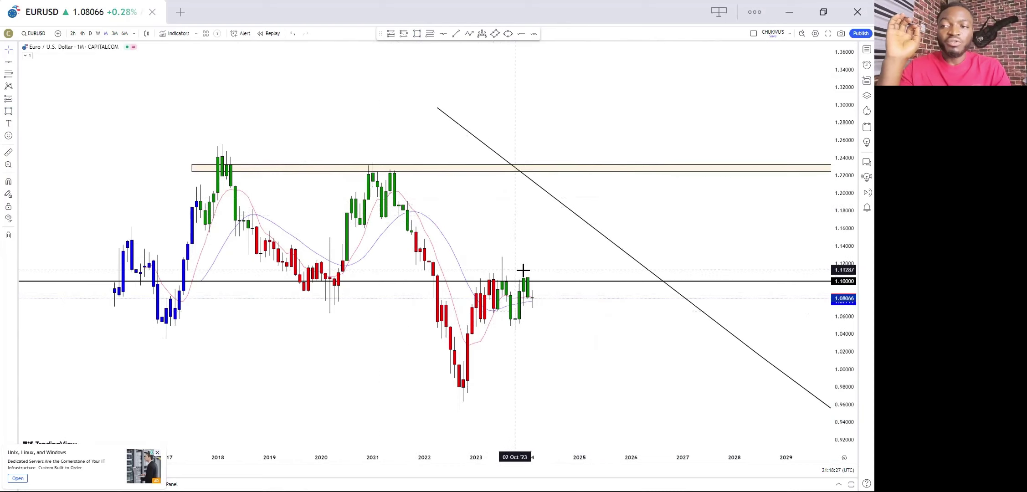
scroll(528, 273, down, 2)
scroll(524, 258, up, 2)
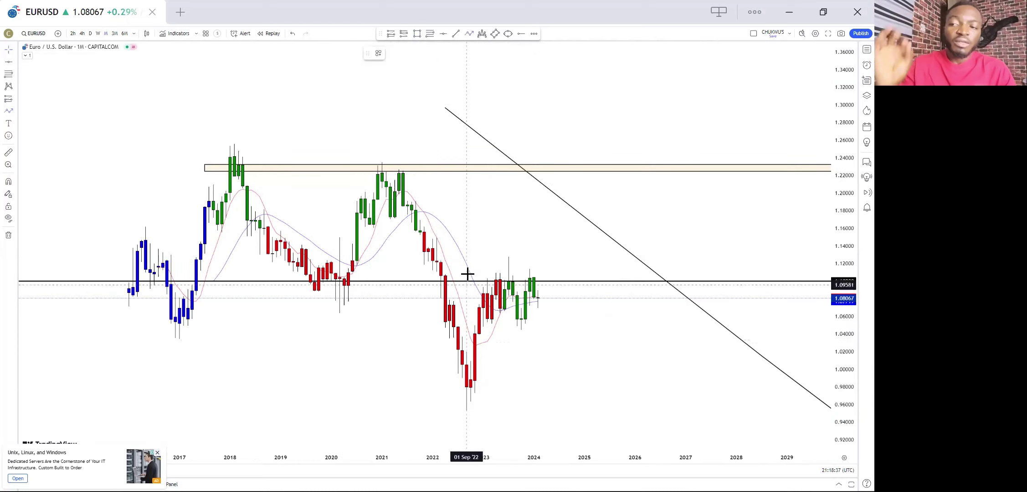
- Draw a zigzag path with two equal peaks, a drop, a lower high and a final downward arrow ending at about 1.04
click(238, 142)
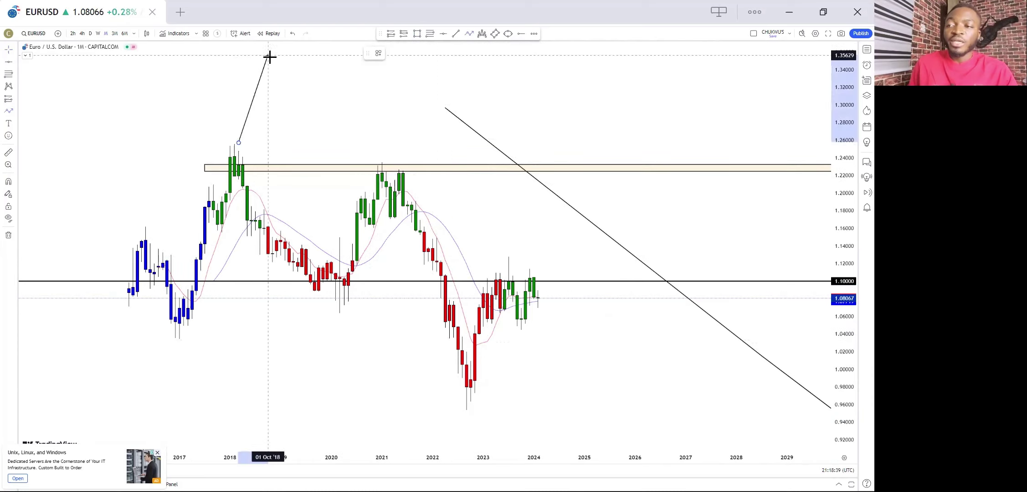
click(268, 55)
click(331, 136)
double_click(390, 57)
click(458, 219)
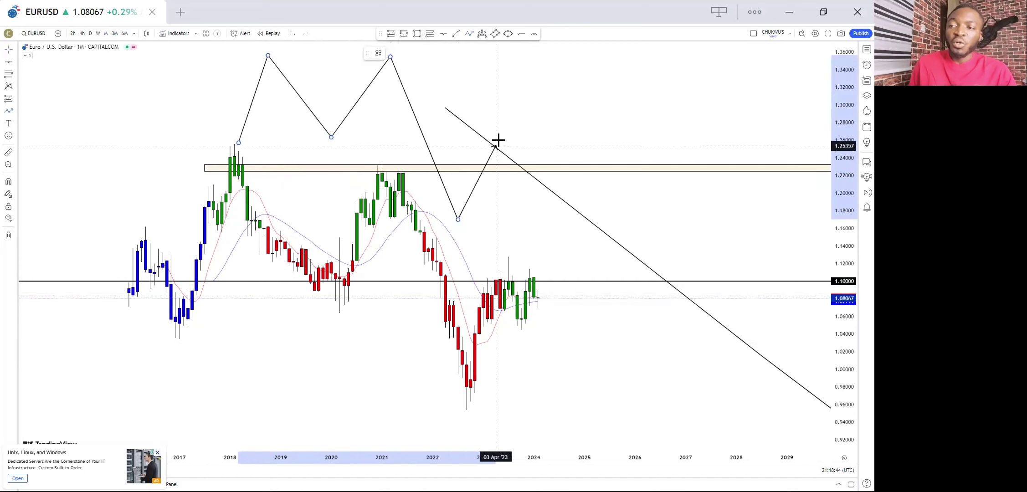
click(500, 136)
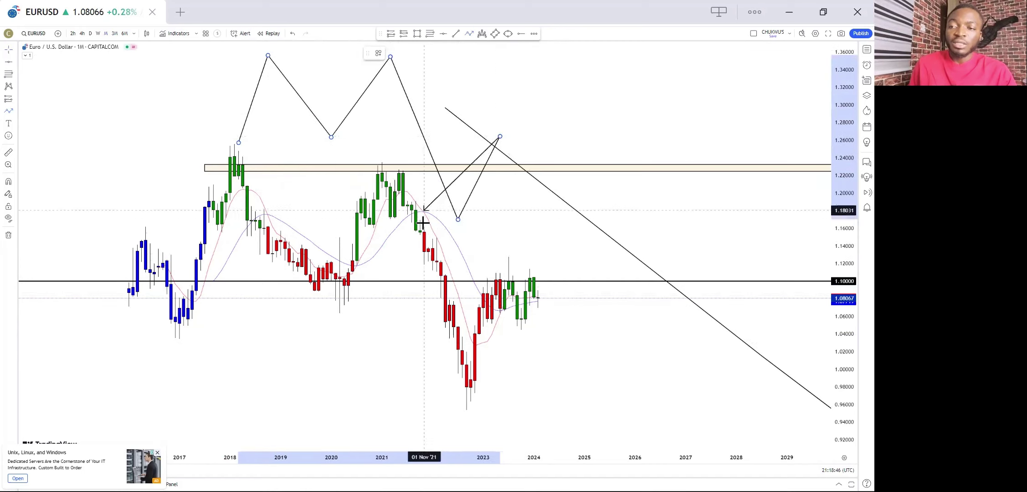
double_click(626, 335)
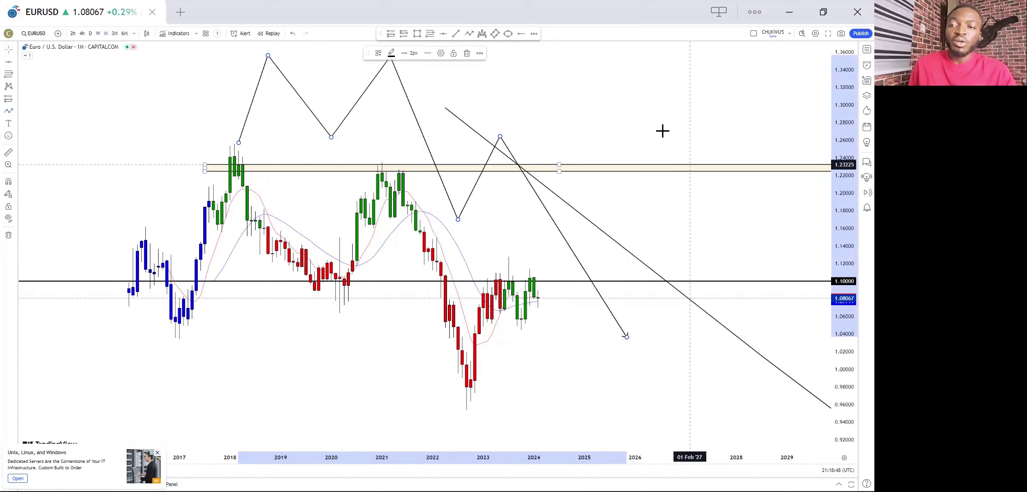
click(626, 153)
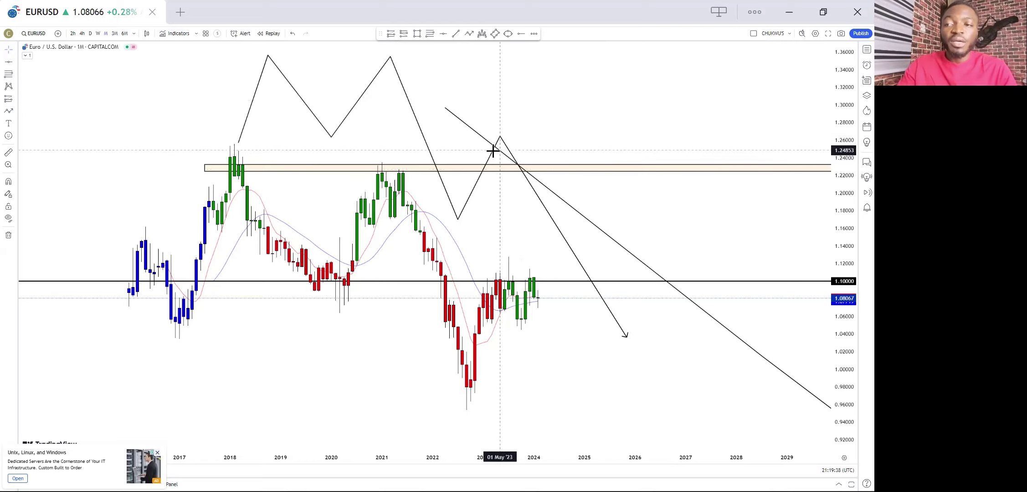
- Delete the zigzag path from the chart
click(500, 136)
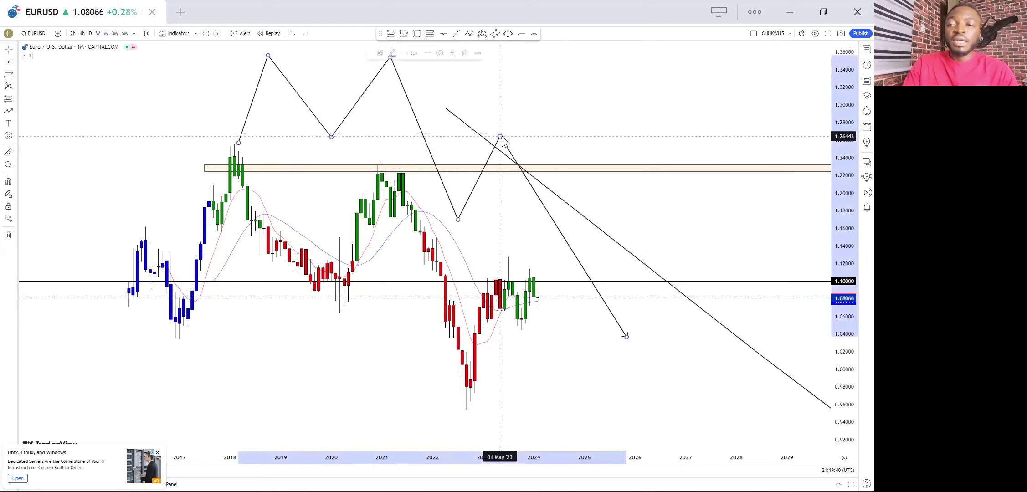
click(466, 53)
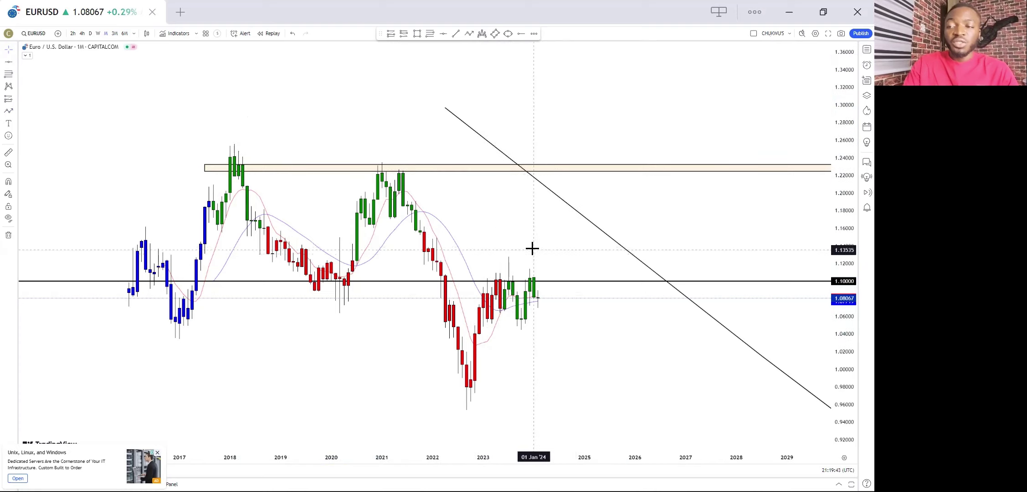
- Add a horizontal line to the EURUSD chart and set its price to 1.00000
scroll(540, 234, up, 1)
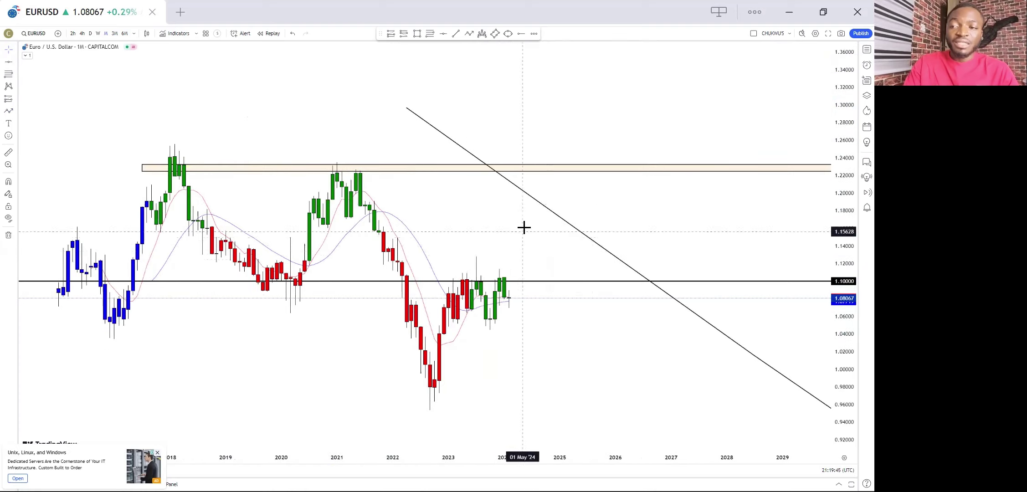
scroll(667, 265, down, 2)
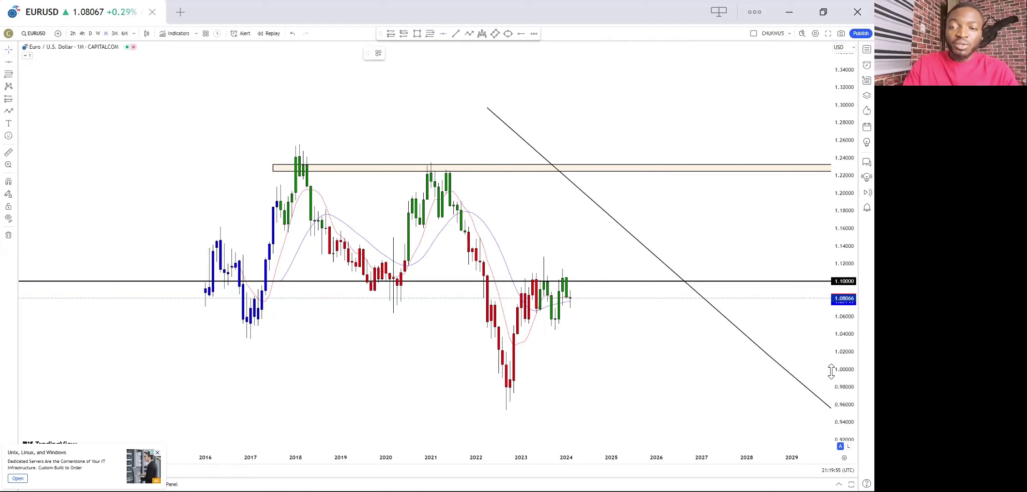
click(807, 368)
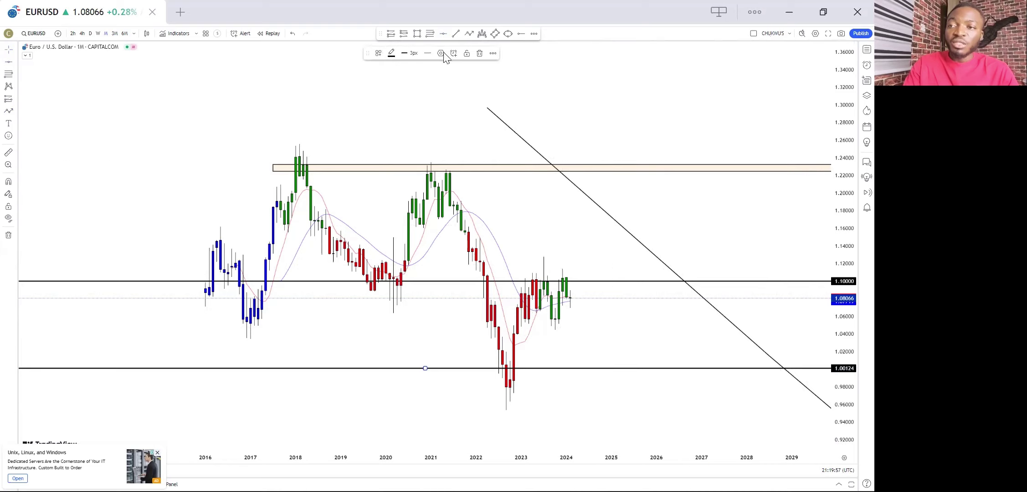
double_click(451, 212)
text(1.00000)
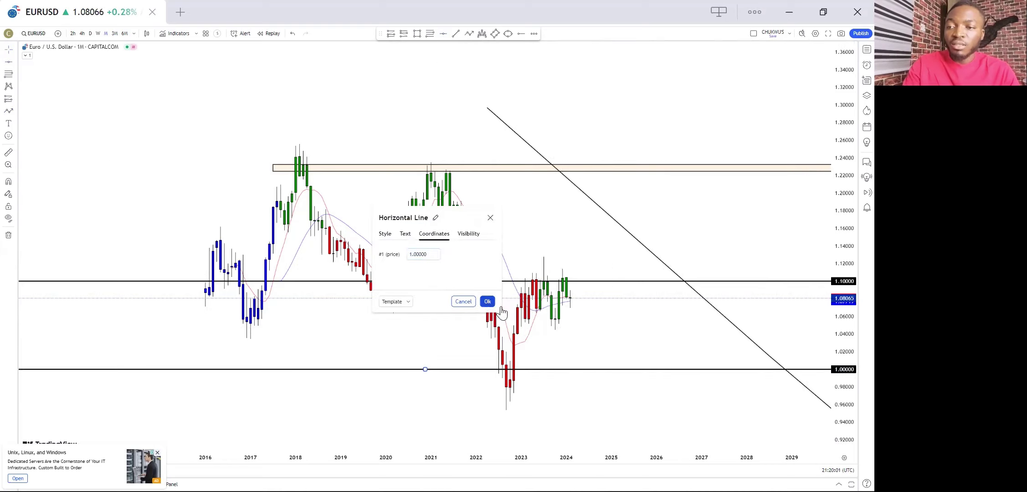
click(487, 302)
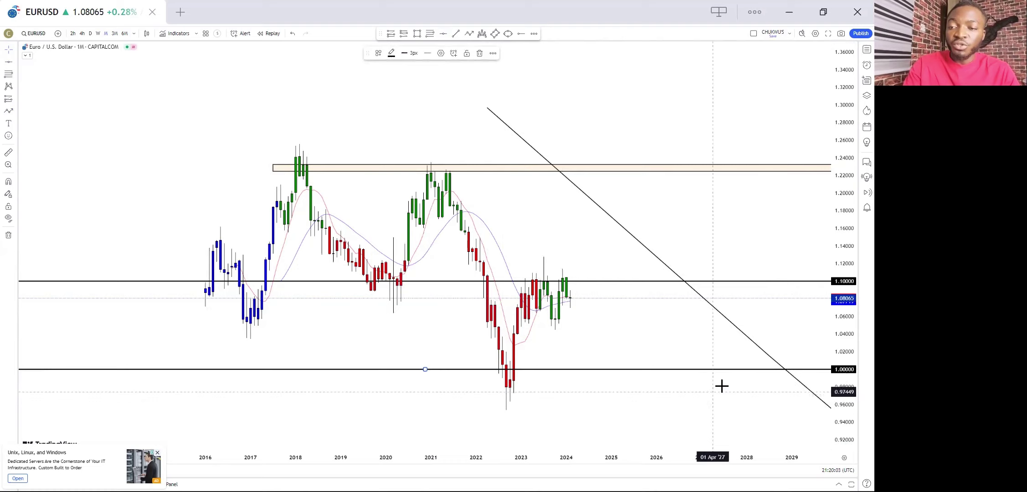
- Add another horizontal line between the 1.10000 and 1.00000 levels and set its price to 1.05000
scroll(566, 397, up, 1)
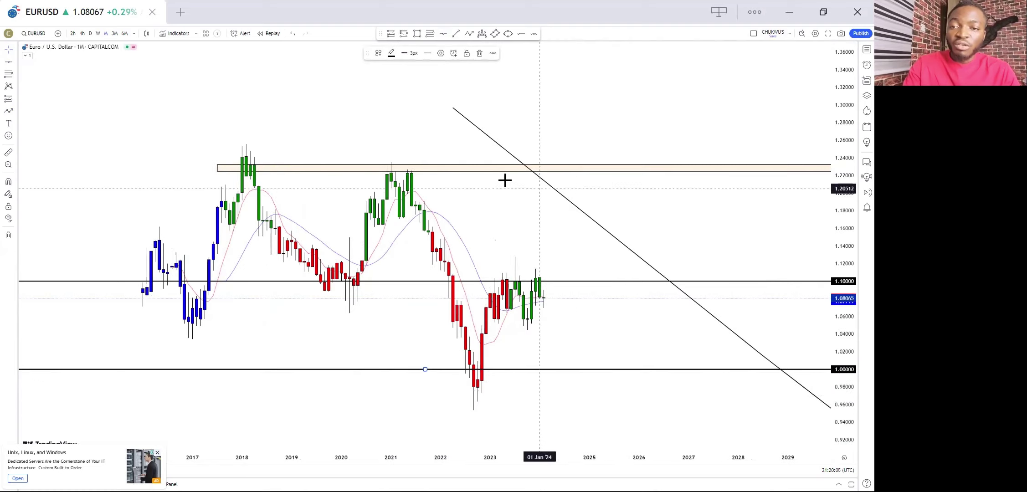
click(536, 121)
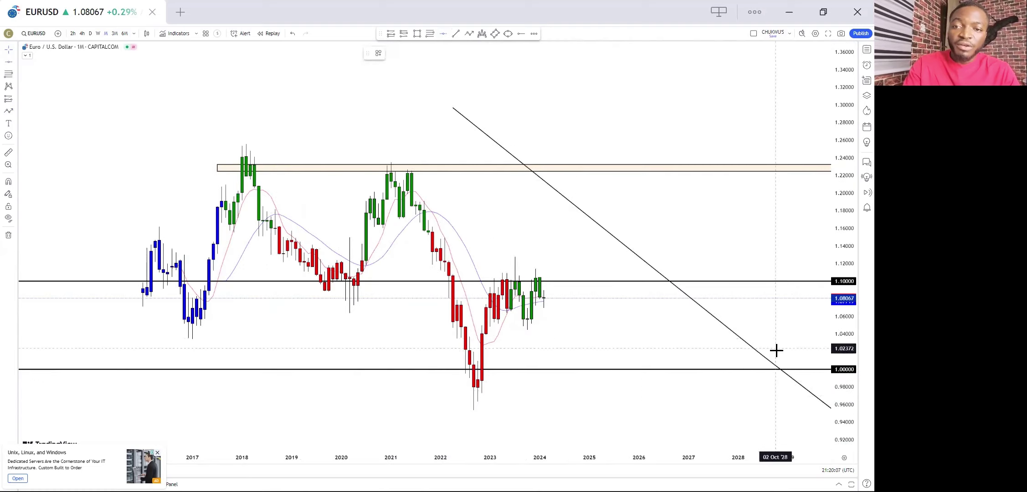
click(794, 323)
click(441, 53)
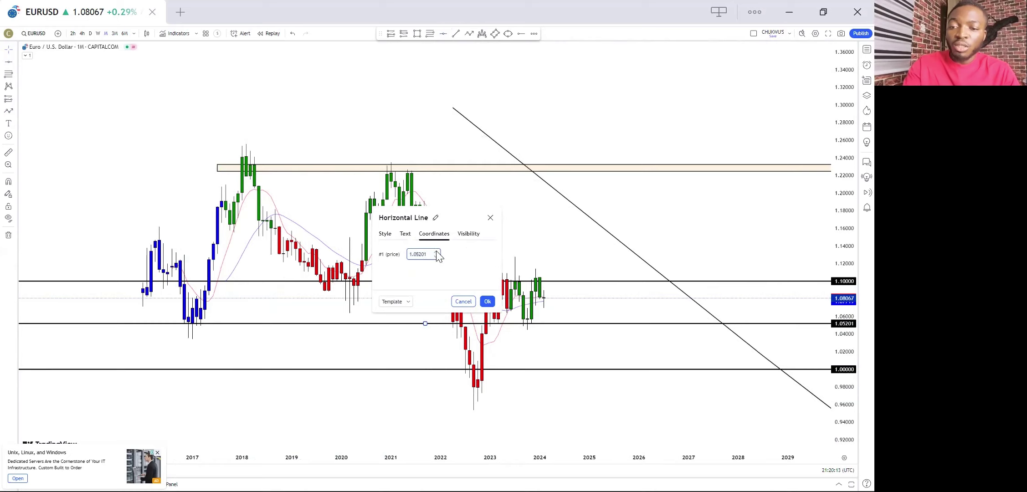
click(487, 301)
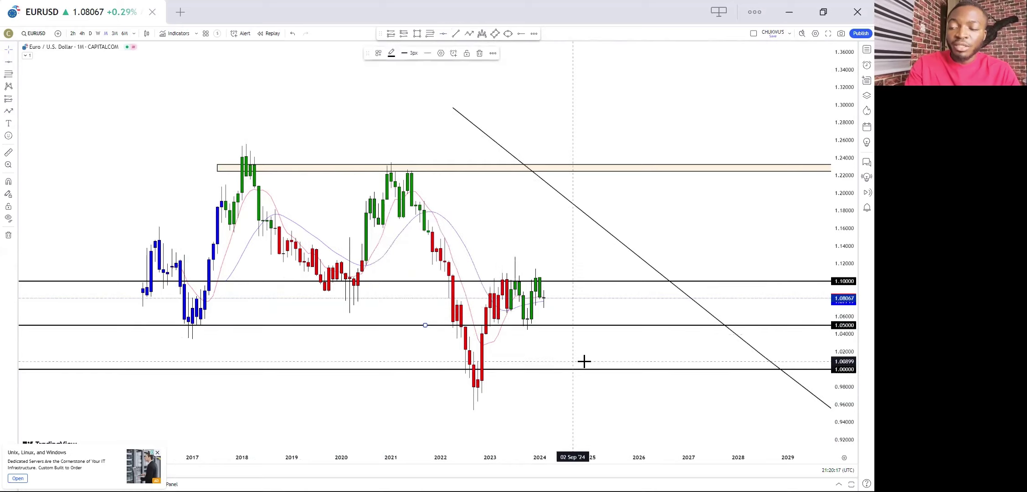
- Label the horizontal line at 1.00000 with the text "MAJJOR"
click(574, 341)
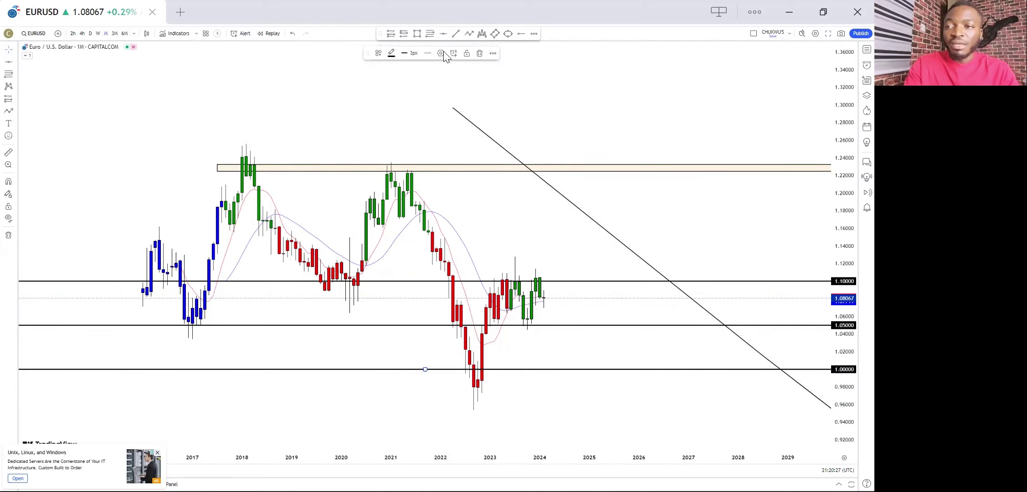
double_click(449, 369)
click(405, 234)
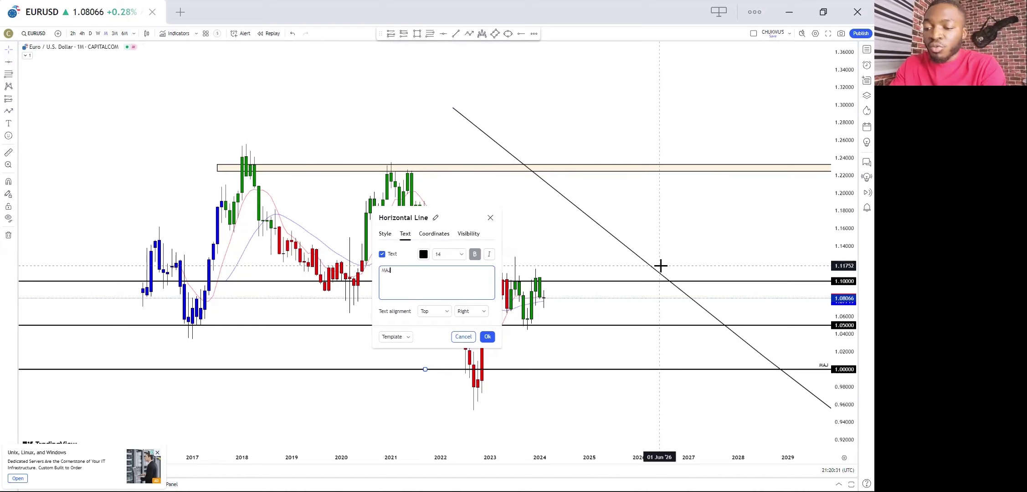
text(MAJ)
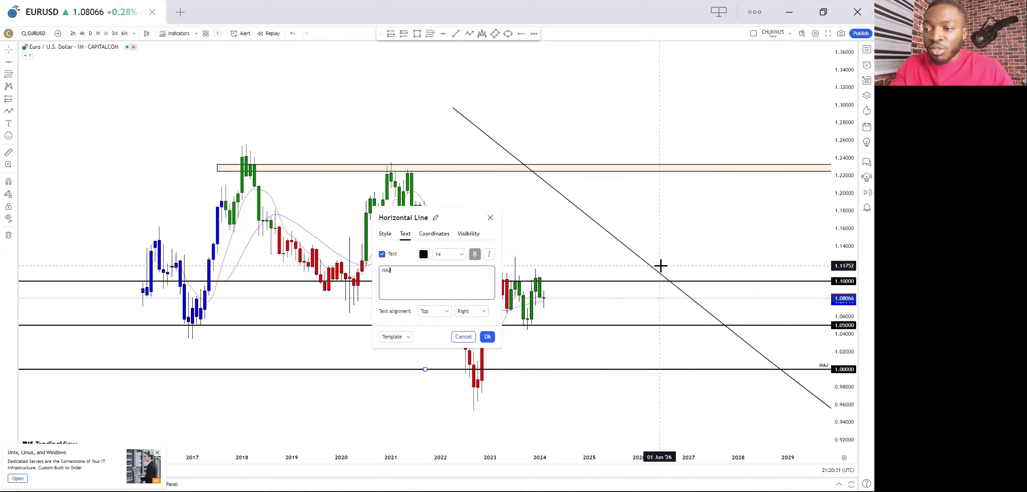
text(JOR)
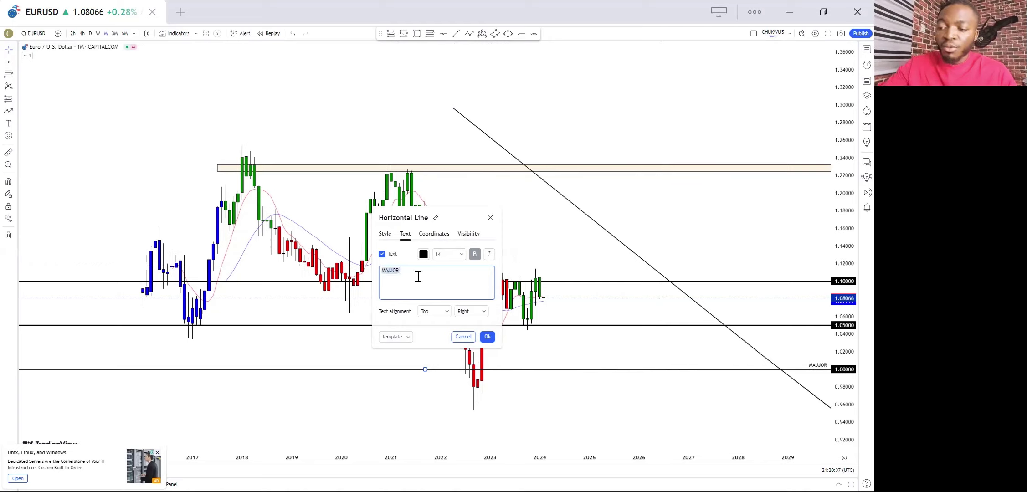
click(486, 337)
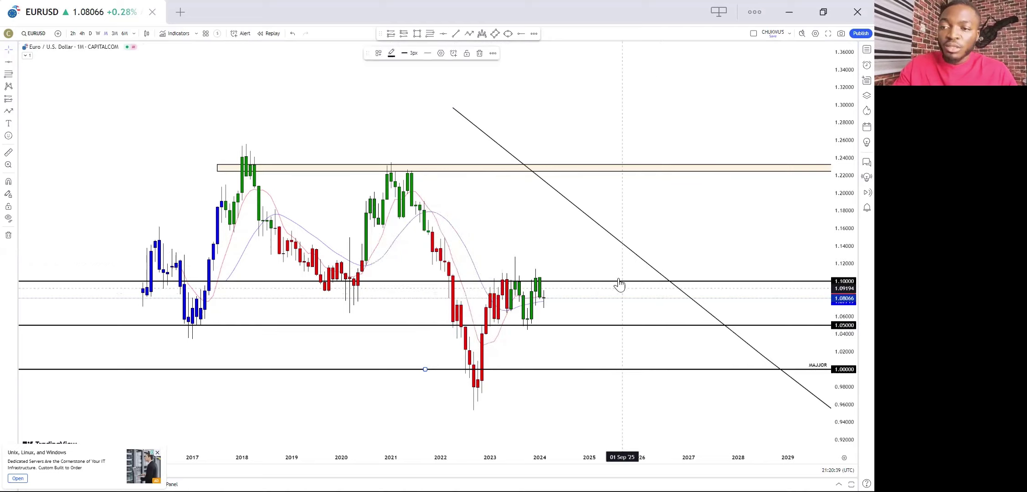
- Label the horizontal line at 1.10000 with the text "MAJJOR"
click(440, 53)
text(MAJJOR)
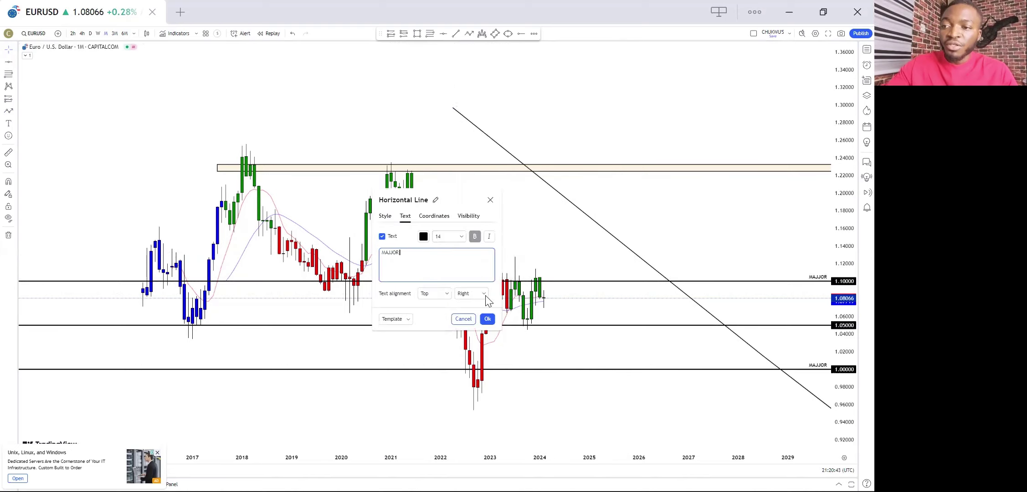
click(487, 319)
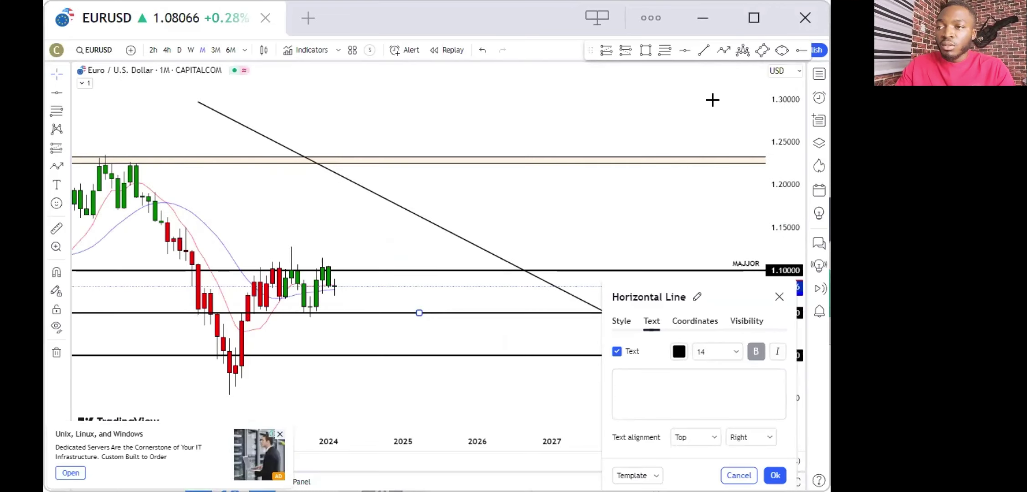
- Label the horizontal line at 1.05000 with the text "MINOR"
click(669, 391)
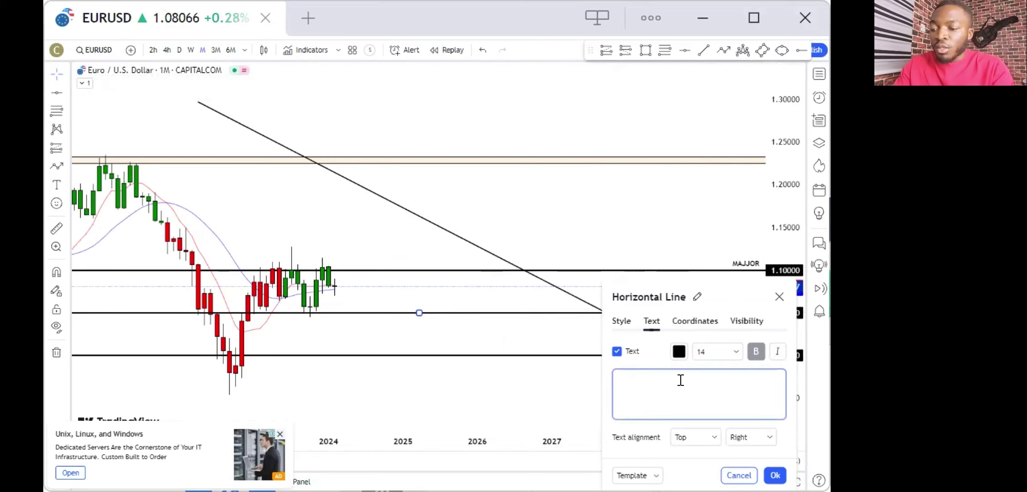
text(M)
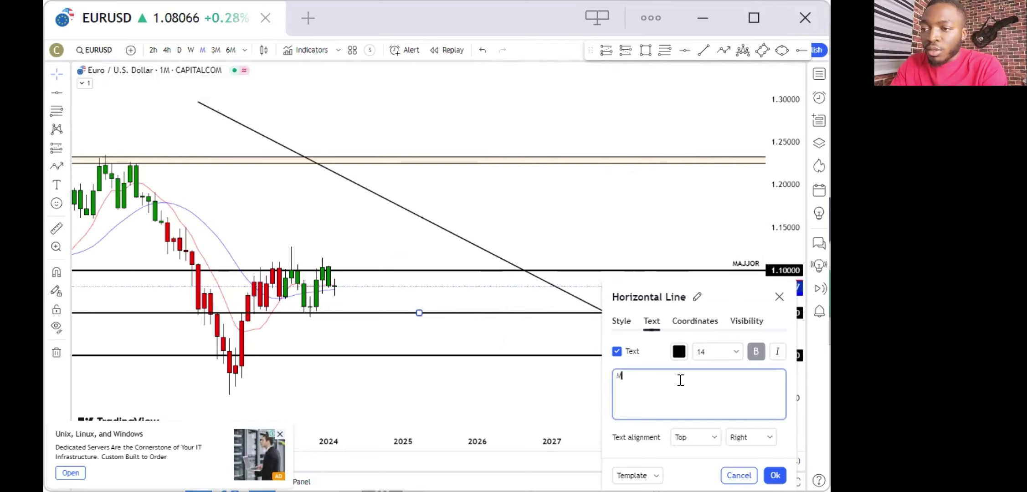
text(INOR)
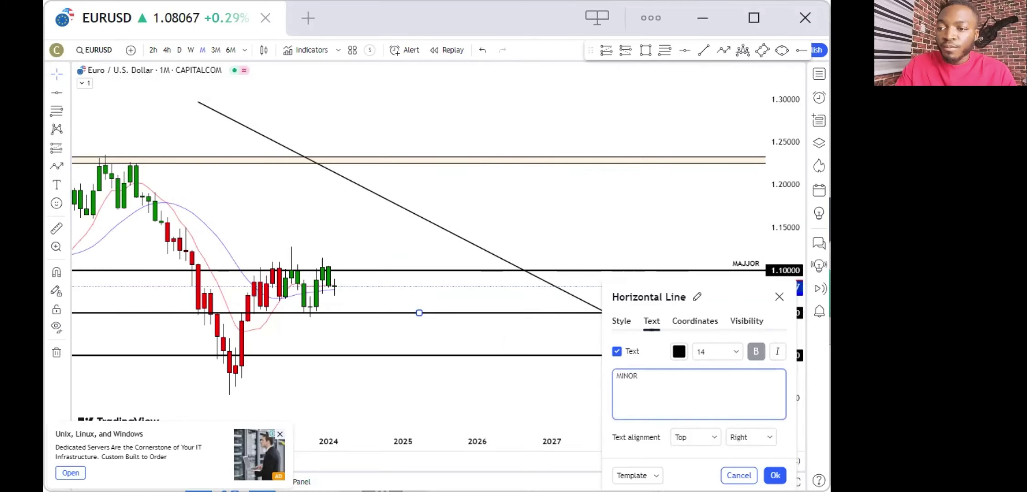
click(776, 475)
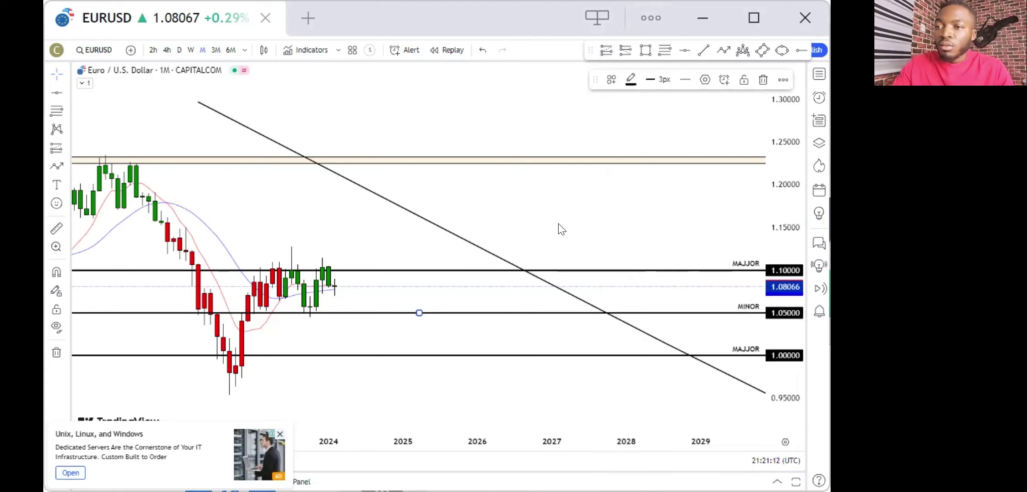
- Maximize the chart window and move the floating favourite drawing tools down onto the chart area
click(755, 26)
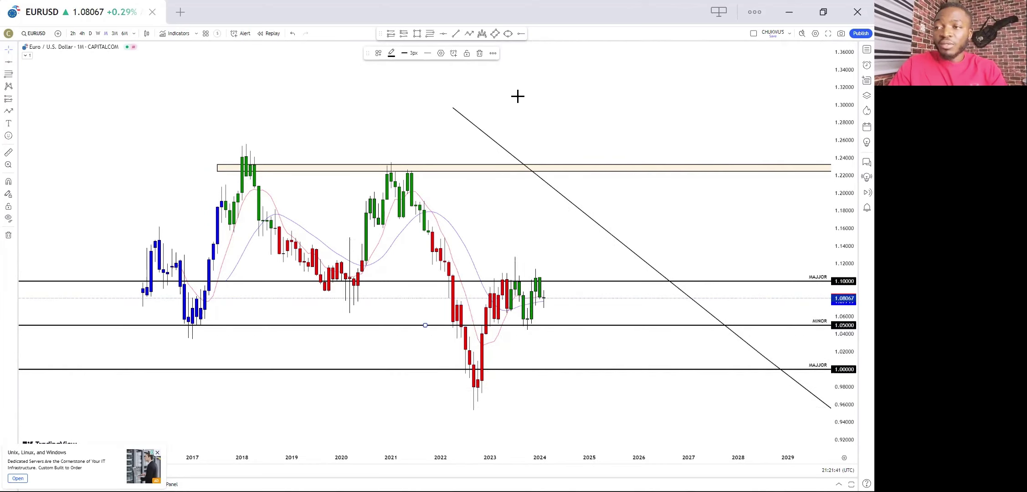
click(377, 44)
drag(380, 33, 440, 81)
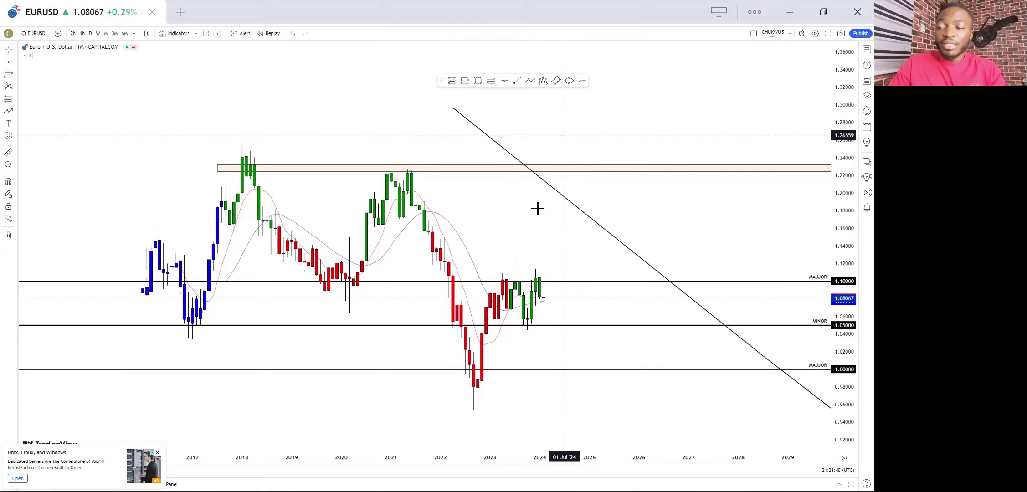
- Draw a rectangle from about 1.14349 to 0.95317, spanning March 2021 to July 2026, and delete it
click(479, 80)
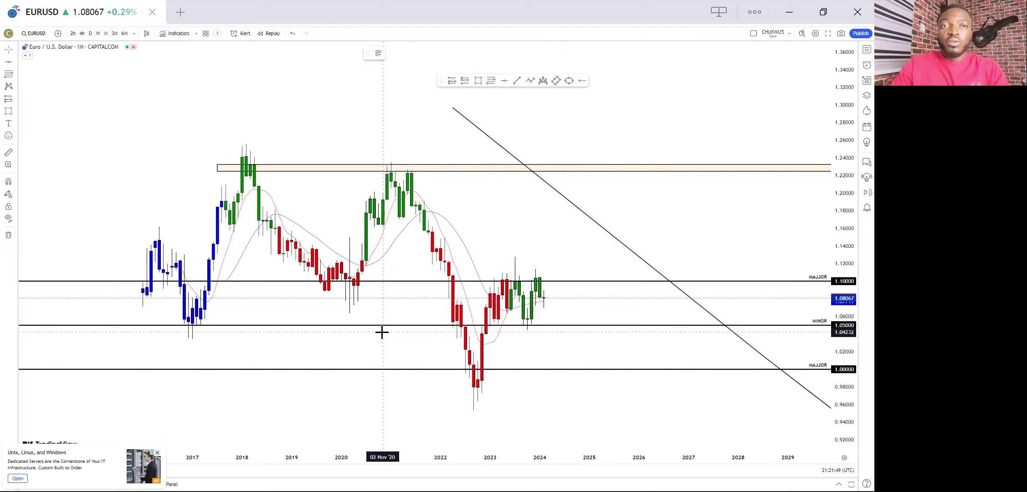
drag(399, 244, 663, 411)
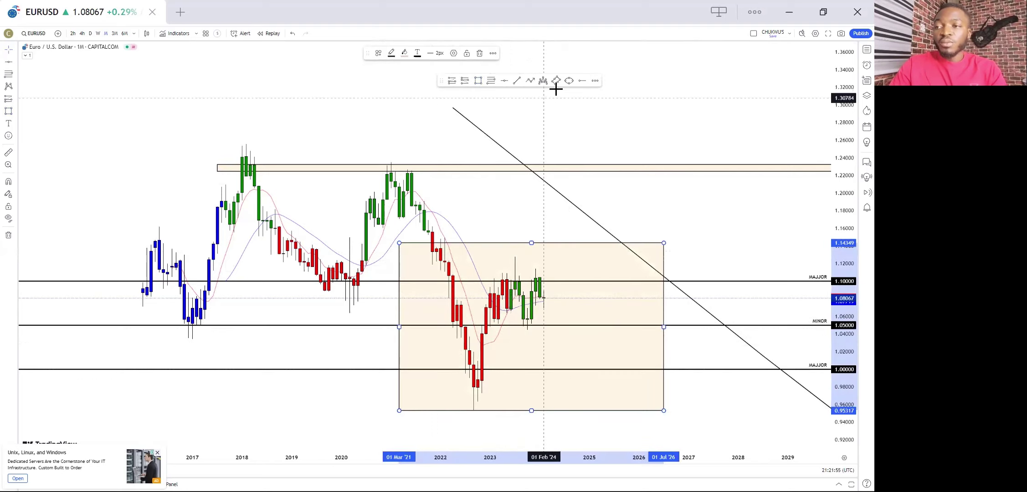
click(480, 54)
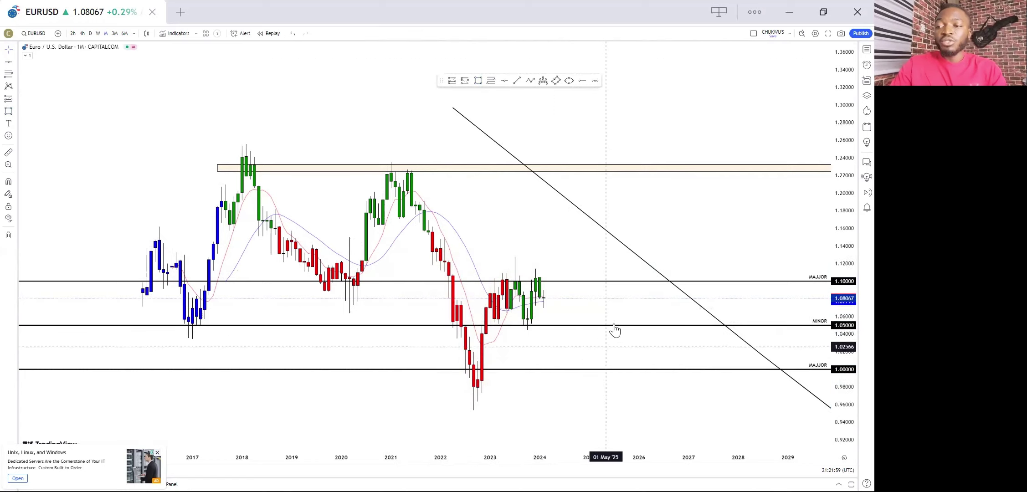
- Delete the long descending trend line from the chart
drag(613, 327, 614, 326)
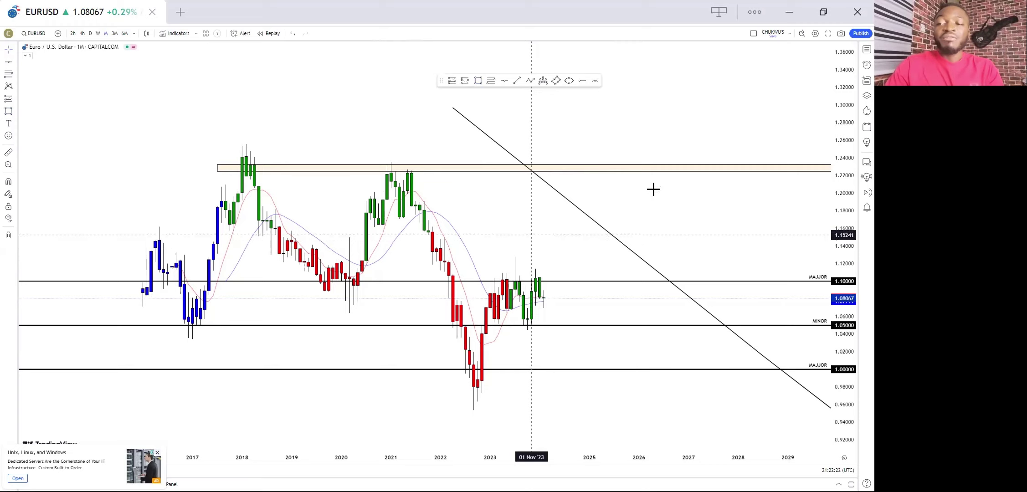
click(615, 239)
key(Delete)
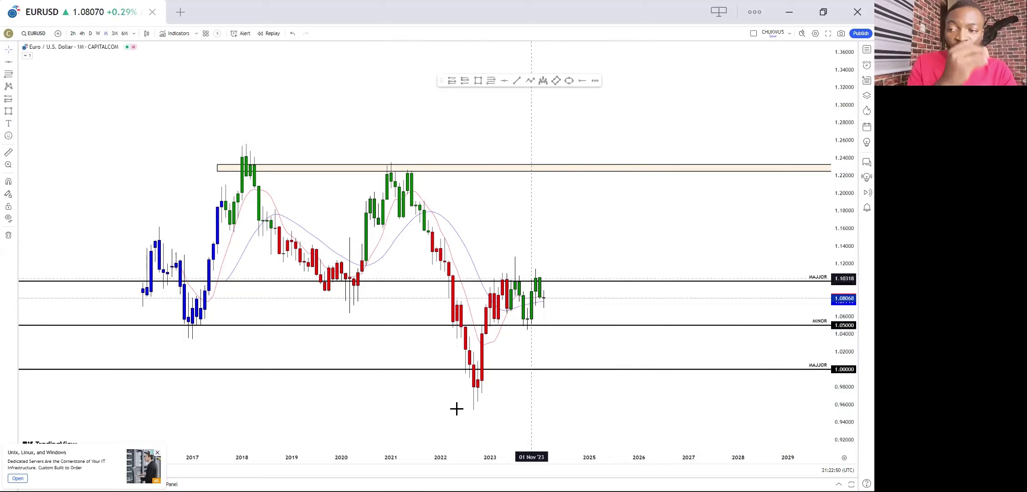
- Examine the recent monthly candles around the 1.10000, 1.05000 and 1.00000 levels at different scales
scroll(587, 267, up, 3)
scroll(547, 260, down, 2)
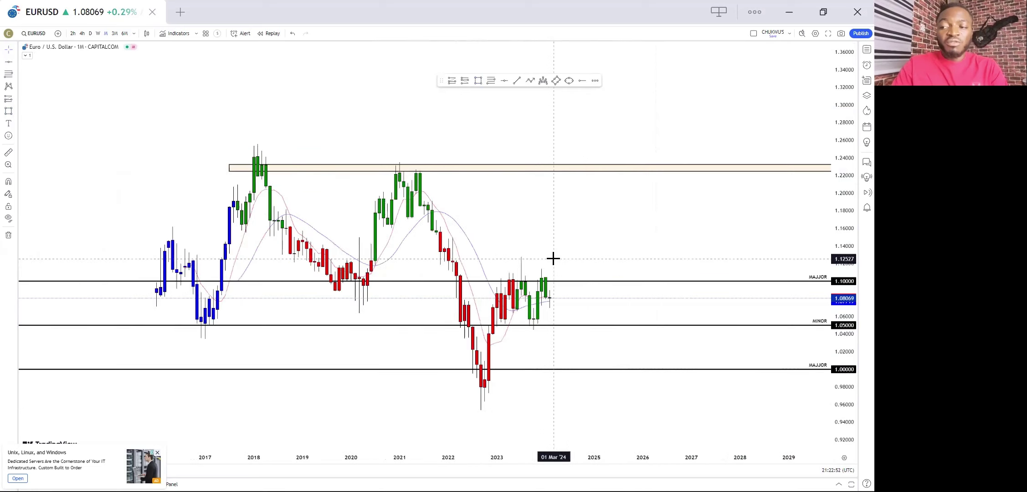
drag(830, 236, 839, 214)
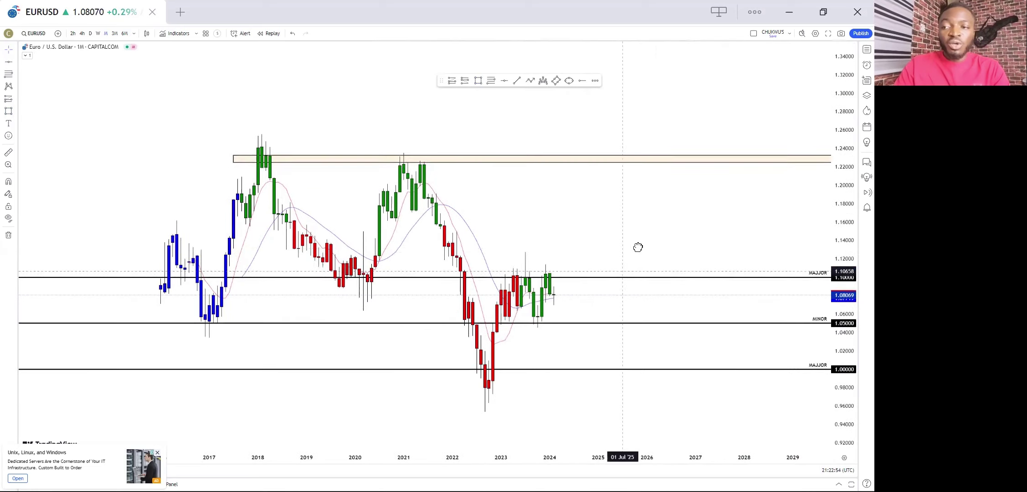
drag(637, 247, 632, 280)
scroll(633, 279, up, 2)
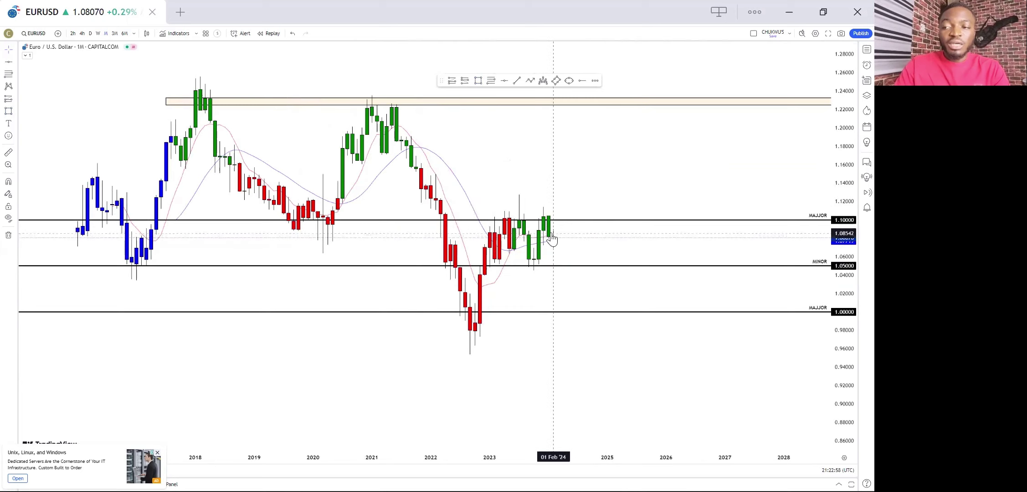
scroll(544, 230, up, 1)
scroll(555, 235, down, 2)
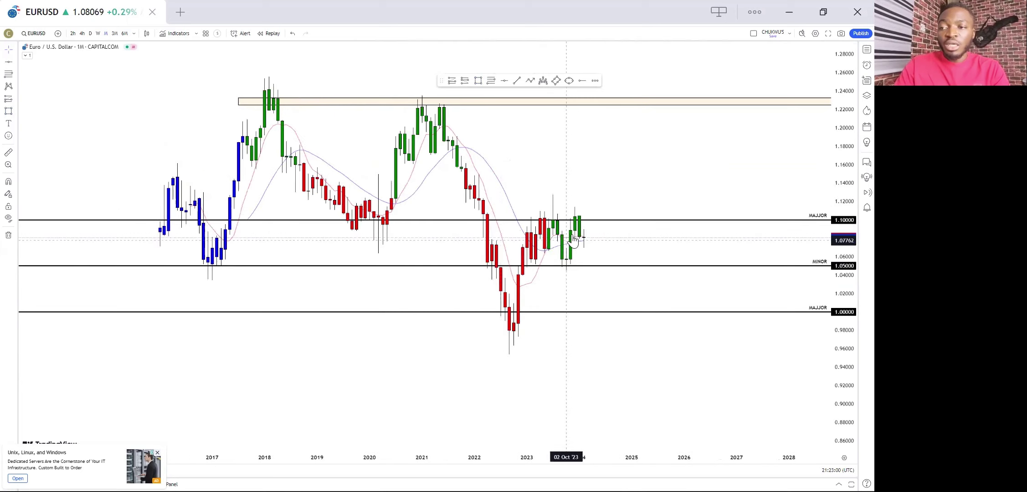
scroll(573, 241, up, 1)
- Hide the EMA & MA Crossover indicator and collapse the indicator legend
click(26, 55)
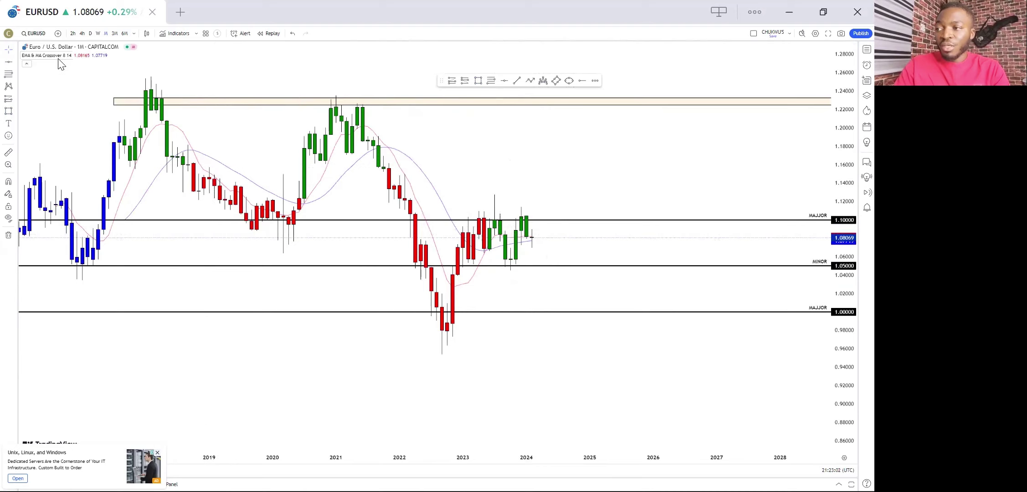
click(68, 59)
click(77, 56)
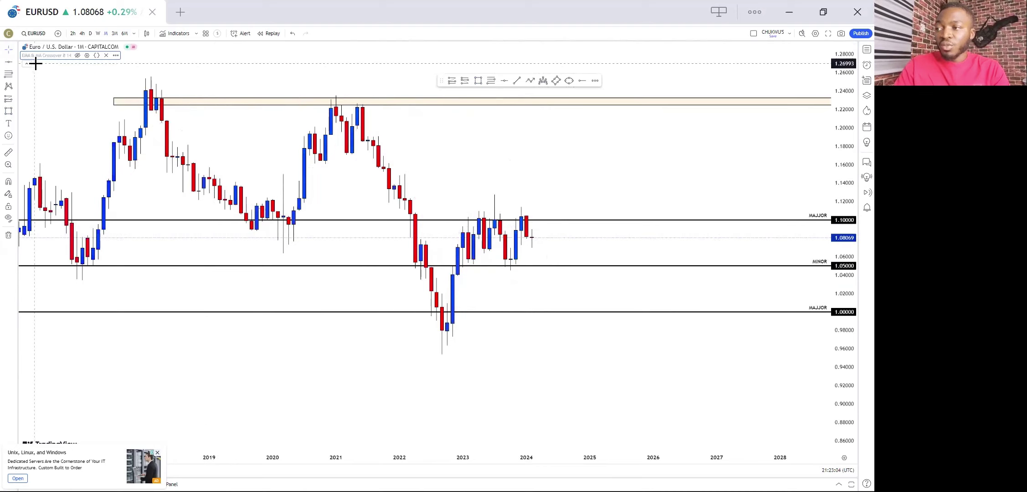
click(28, 65)
drag(495, 271, 628, 217)
scroll(628, 217, up, 1)
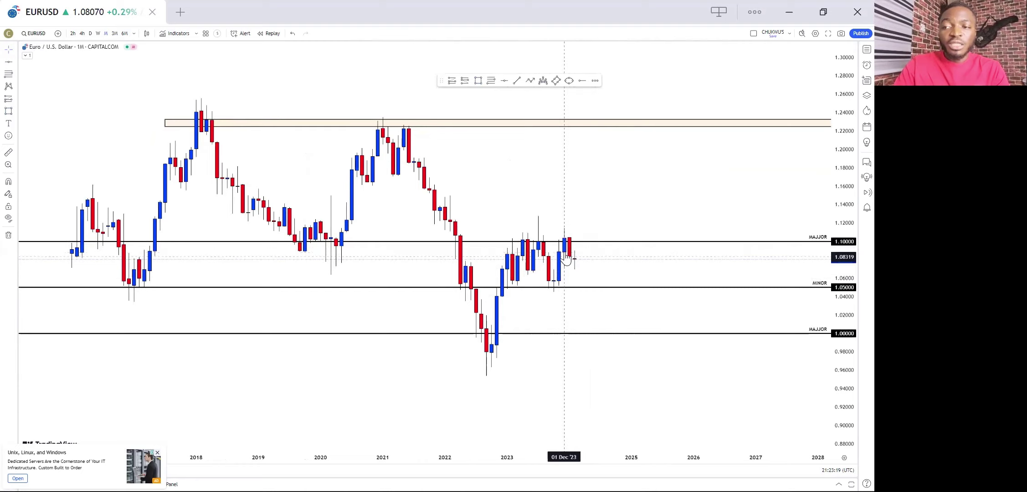
scroll(649, 195, down, 2)
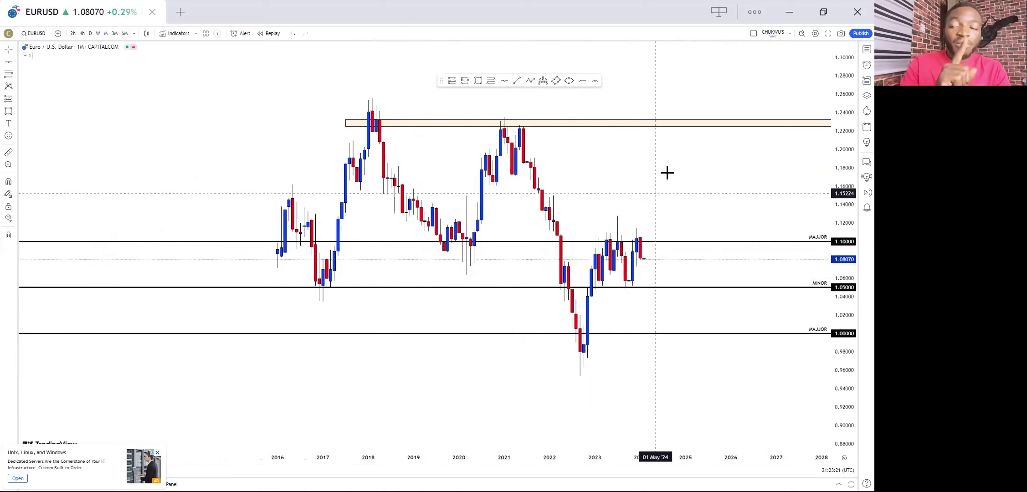
- Draw a Fibonacci retracement over the 2021–2022 decline, from about 1.22723 in June 2021 to 0.95399 in February 2027
drag(507, 103, 429, 52)
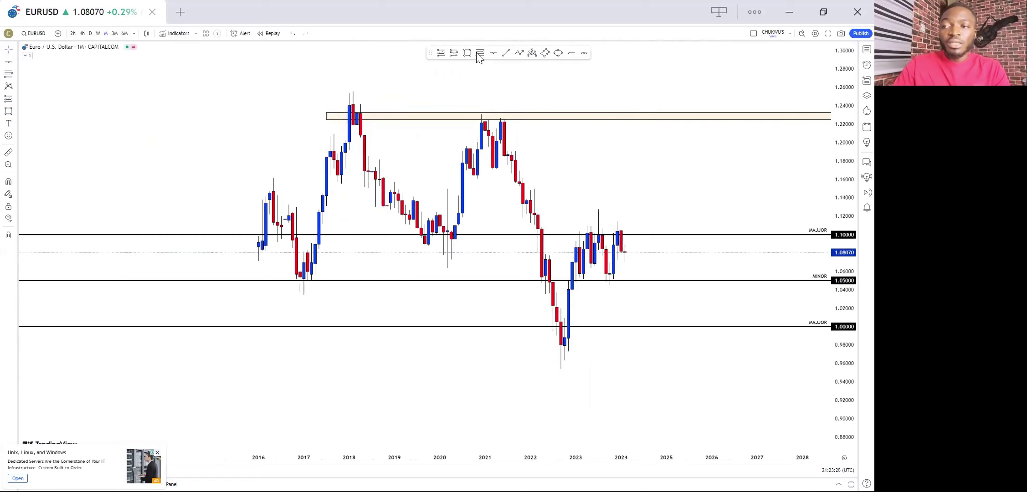
click(504, 118)
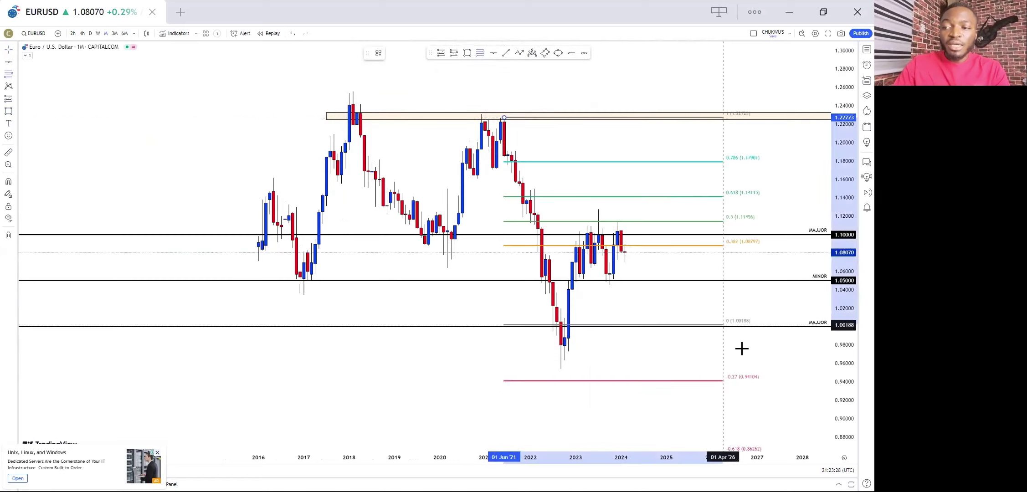
click(760, 368)
scroll(630, 285, up, 2)
scroll(634, 254, down, 1)
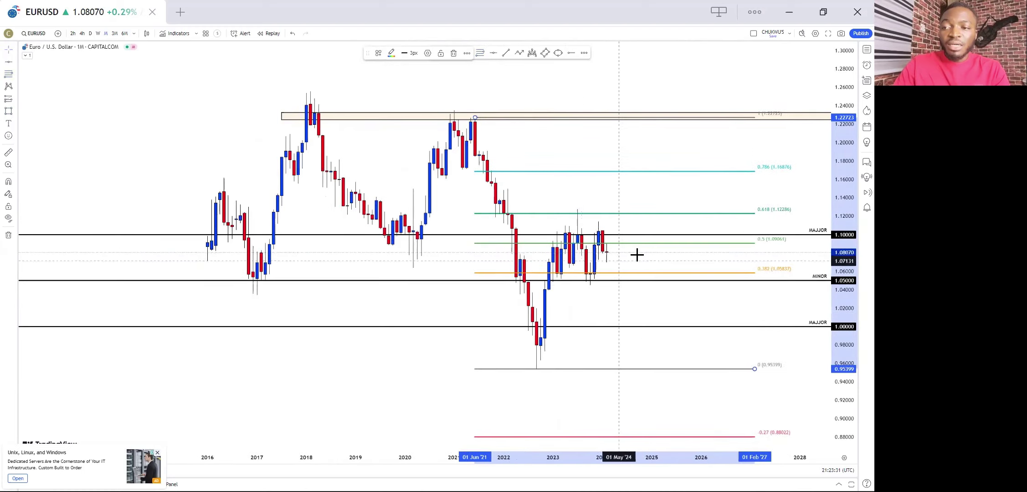
- Draw a rectangle between the 0.618 and 0.5 retracement levels, about 1.12254 to 1.09061, spanning August 2021 to June 2027
scroll(619, 252, up, 1)
scroll(589, 271, up, 1)
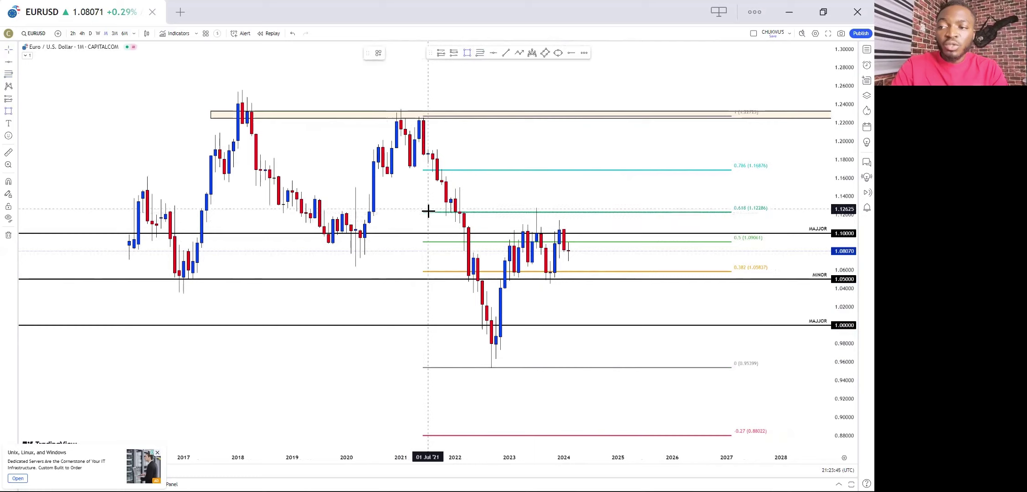
drag(433, 212, 726, 274)
click(748, 242)
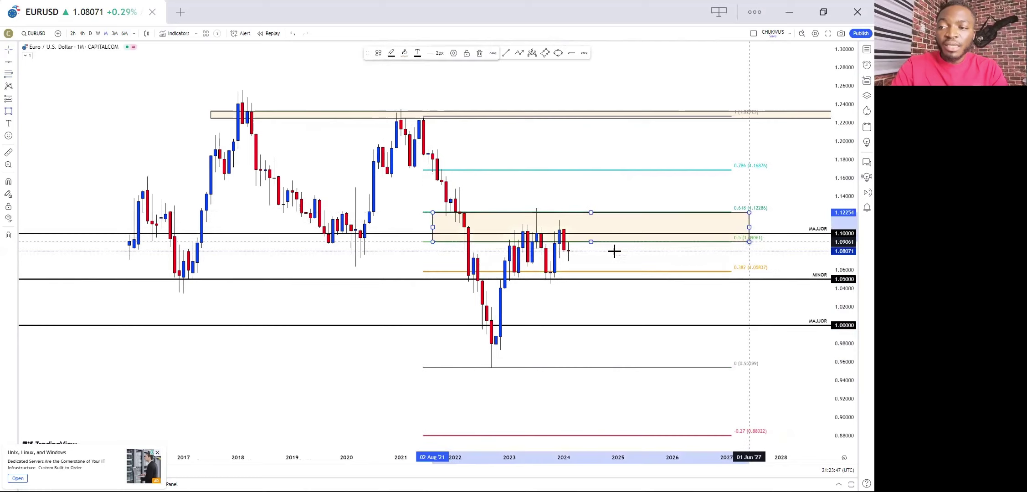
click(609, 252)
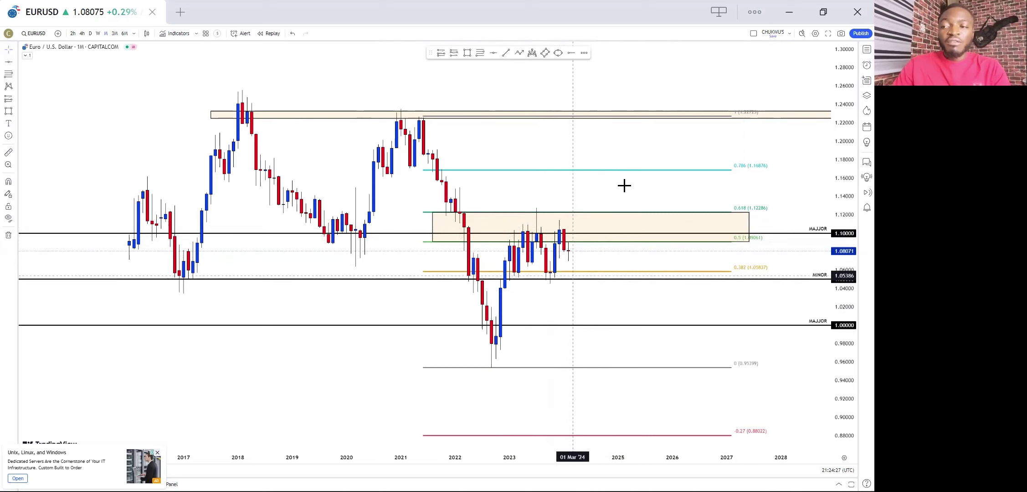
- Delete the Fibonacci retracement and redraw it from about 1.22723 in July 2021 to 0.95288 in November 2027
click(684, 170)
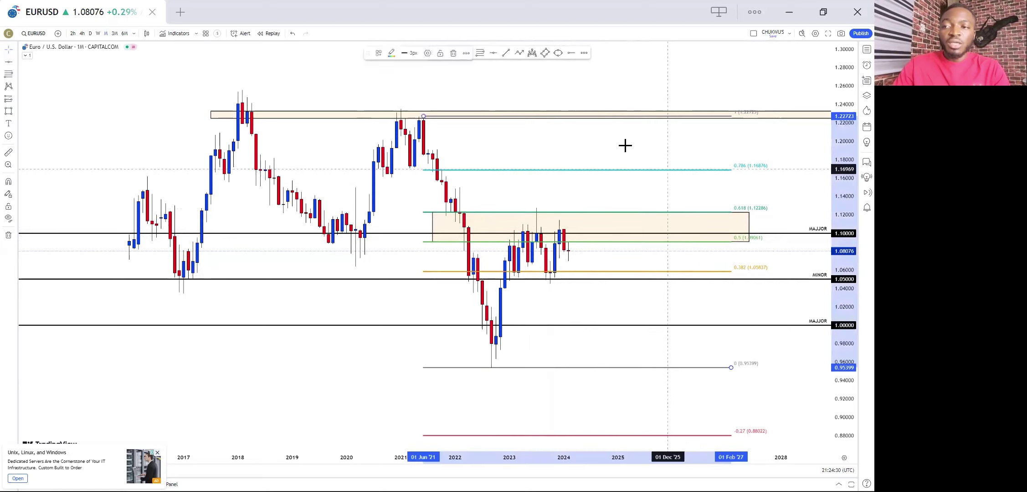
click(454, 54)
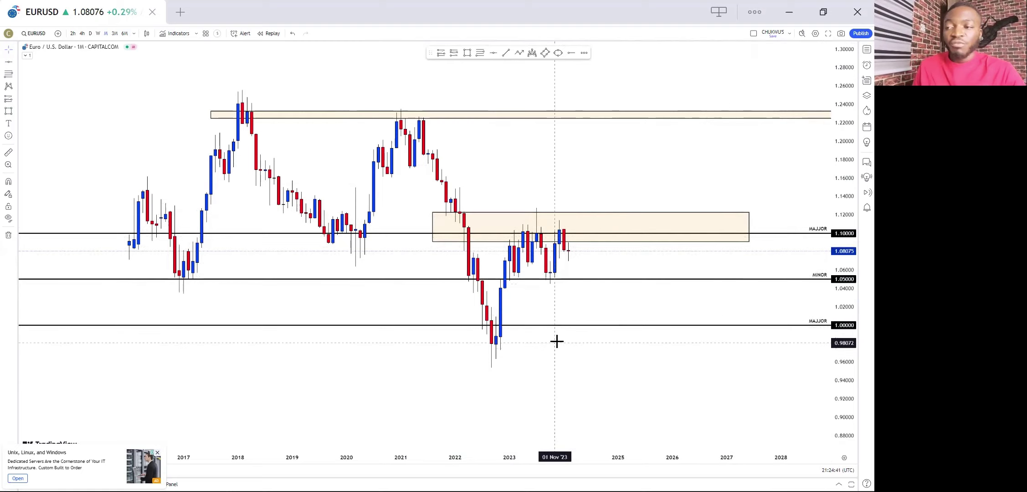
drag(719, 125, 724, 107)
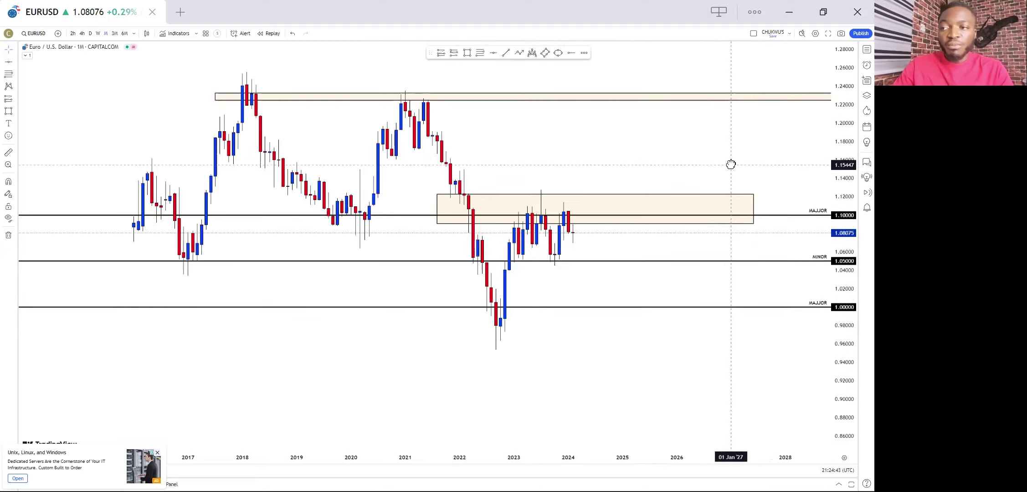
click(431, 97)
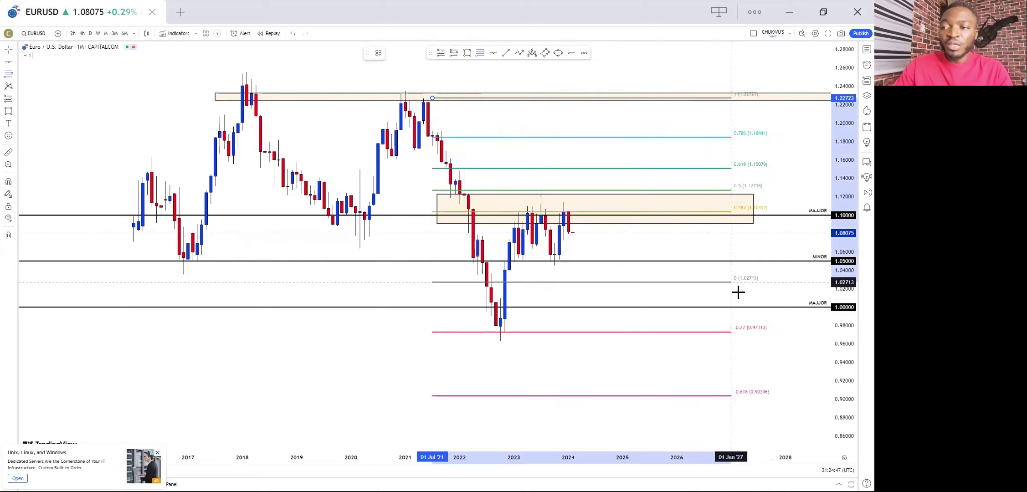
click(774, 350)
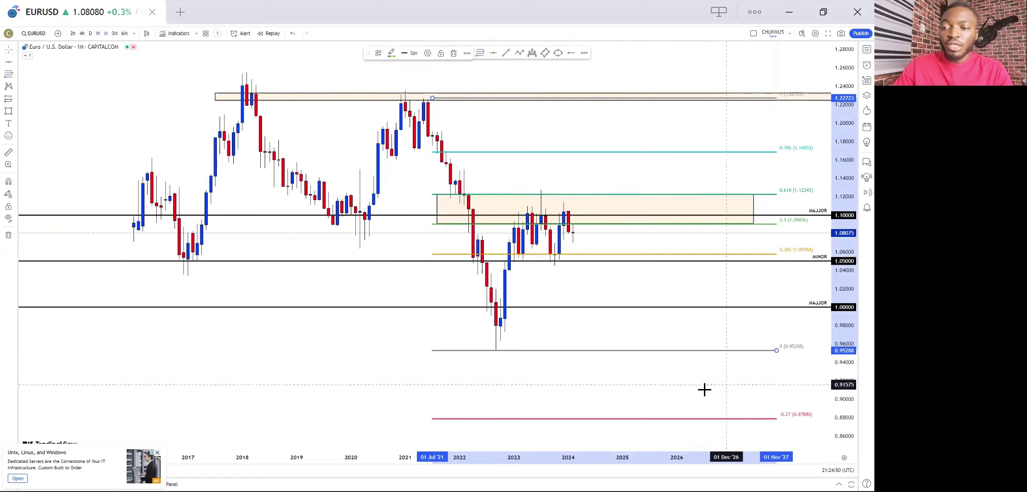
drag(703, 389, 628, 335)
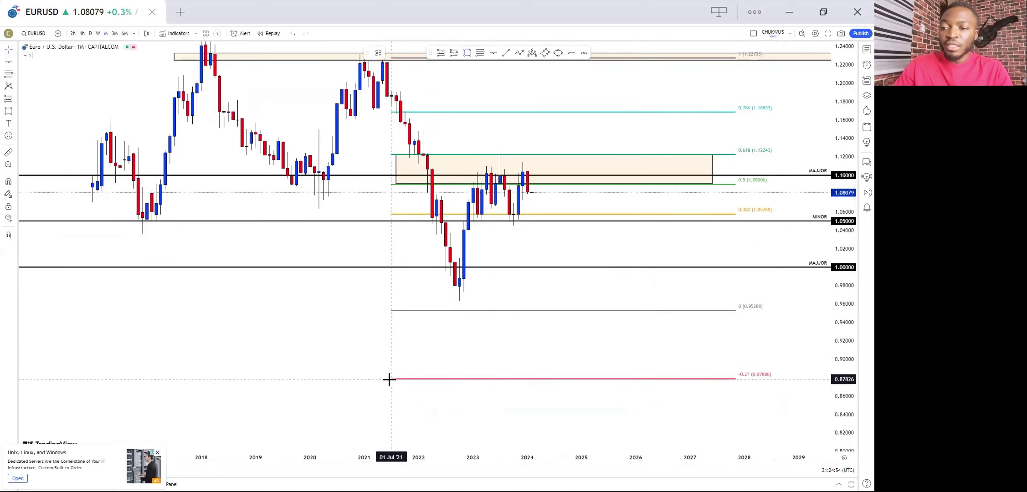
- Draw a thin rectangle at the -0.27 extension, about 0.88568 to 0.87788, spanning July 2021 to September 2028, and delete the Fibonacci retracement
drag(389, 379, 781, 373)
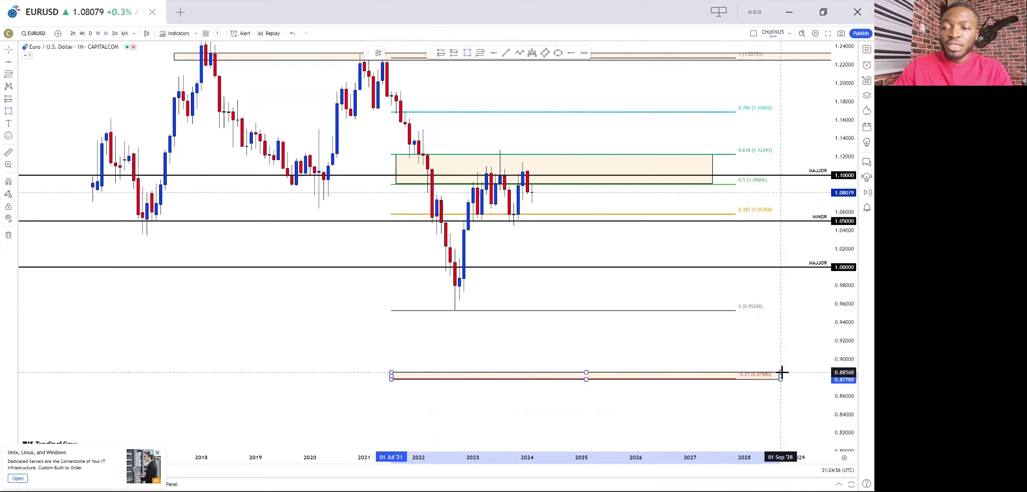
click(740, 355)
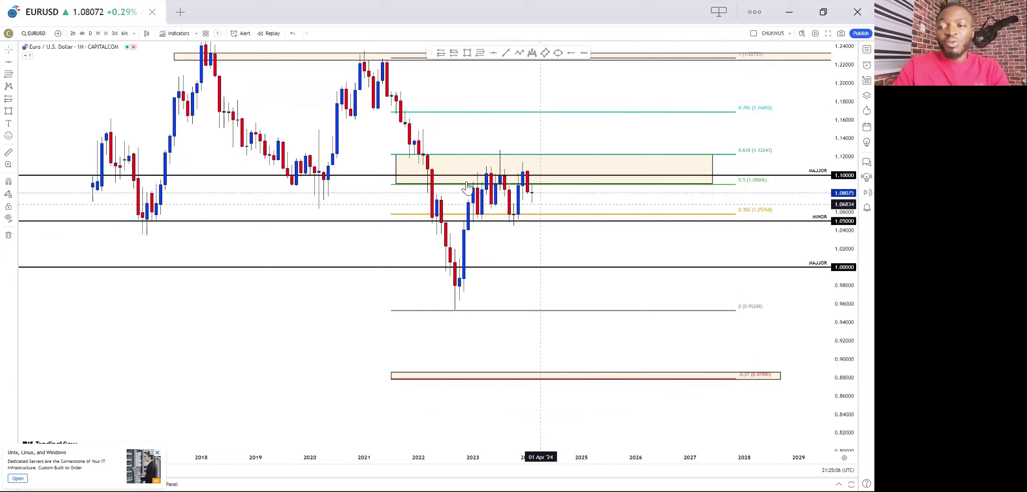
click(715, 311)
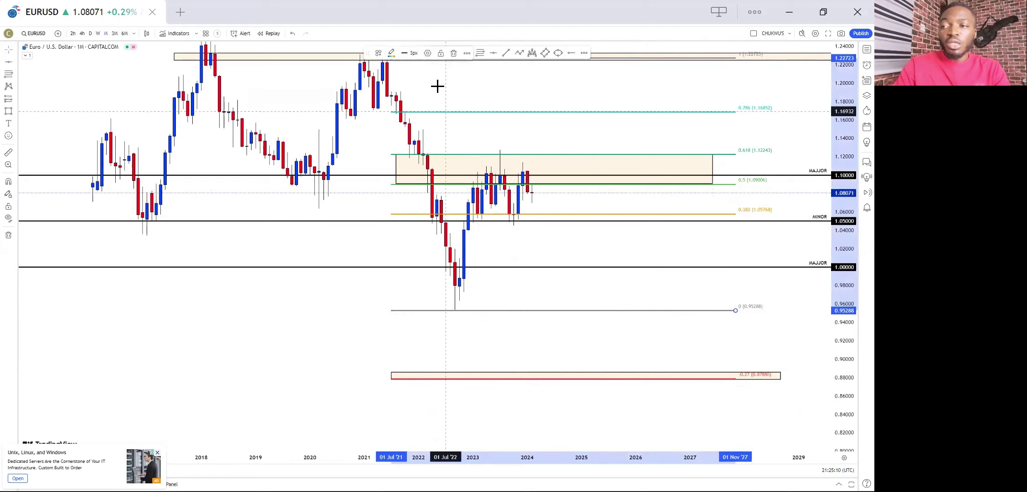
click(456, 53)
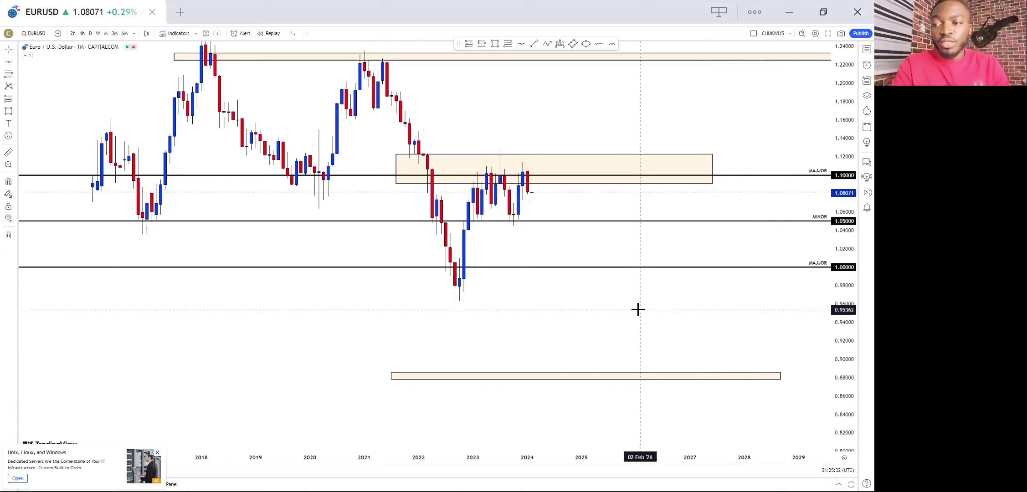
- Measure the distance from the latest candle down to the lower rectangle near 0.88, then clear the measurement
drag(630, 330, 650, 337)
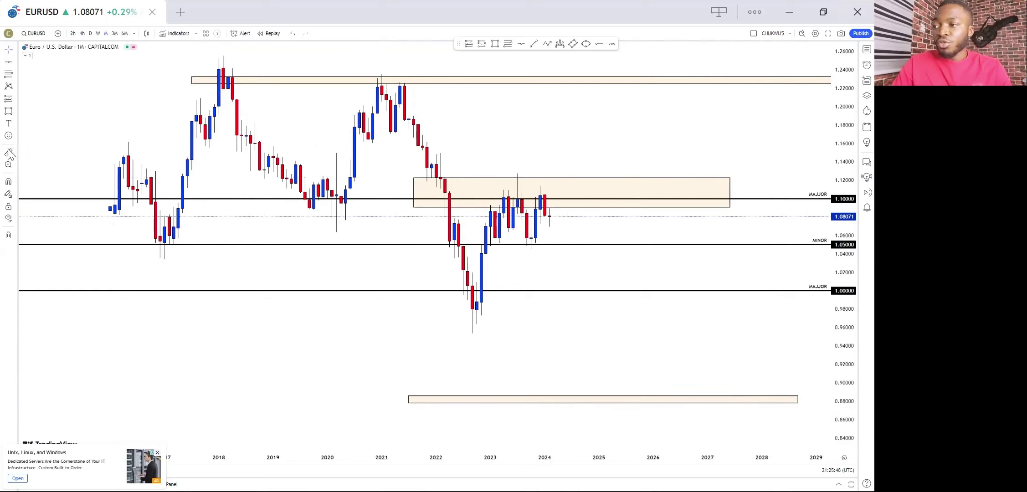
drag(552, 216, 651, 394)
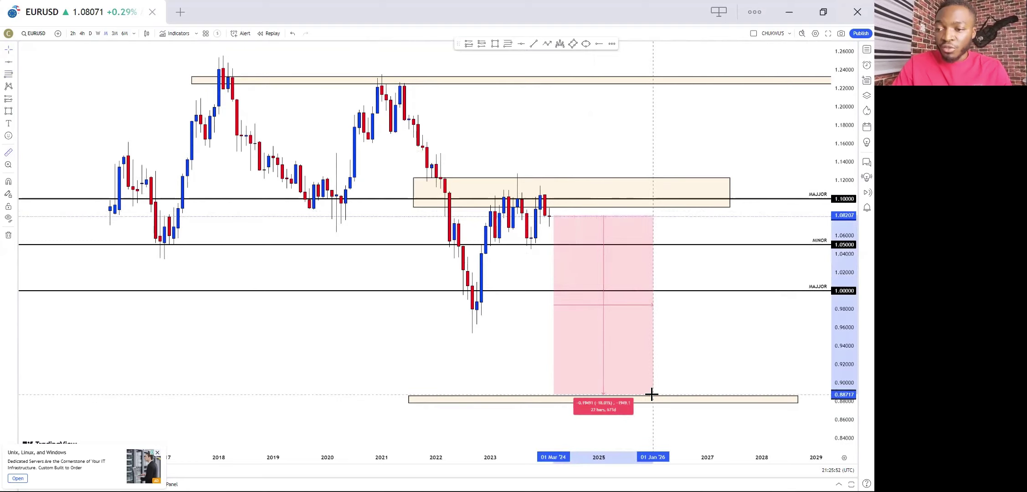
click(702, 357)
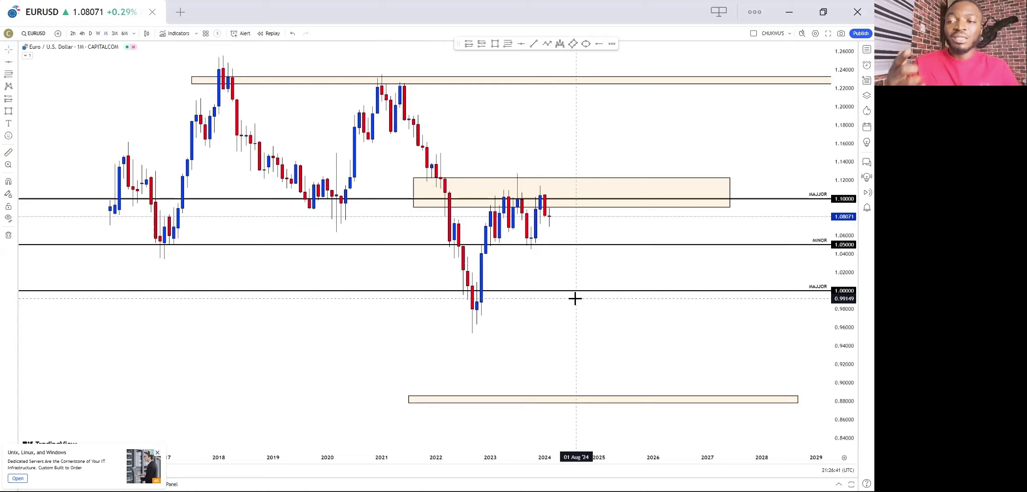
- Draw a rectangle from about 1.13219 to 0.96847, spanning January 2022 to December 2025, and delete it
click(496, 44)
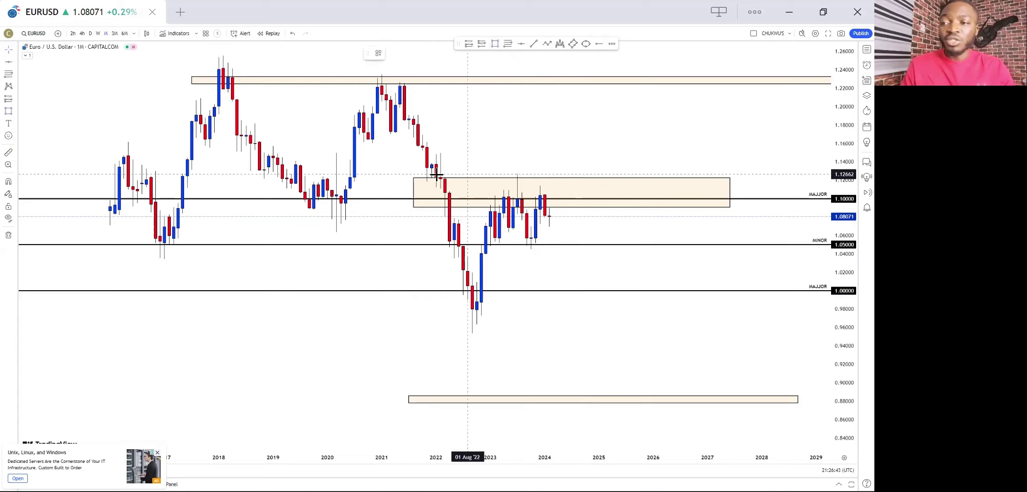
mouse_move(436, 175)
mouse_down()
mouse_move(589, 296)
mouse_move(648, 320)
mouse_up()
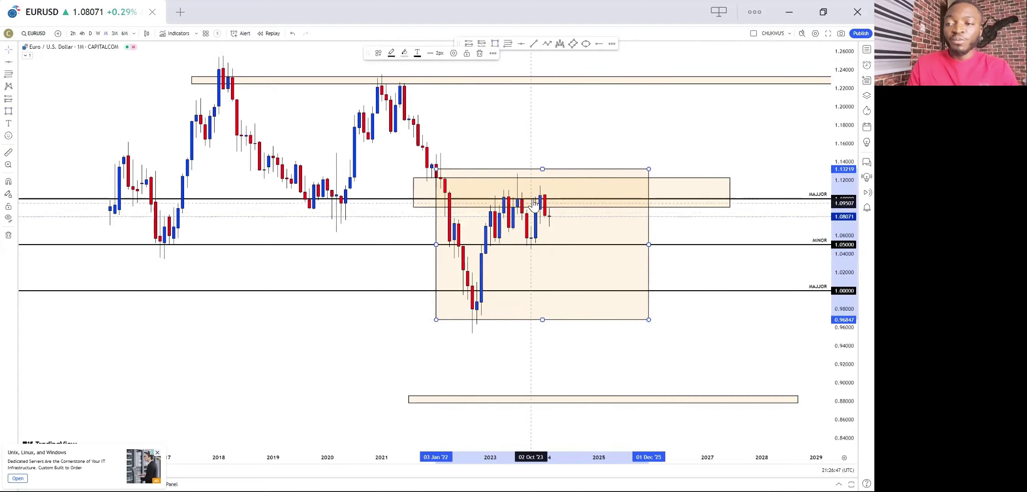
click(479, 54)
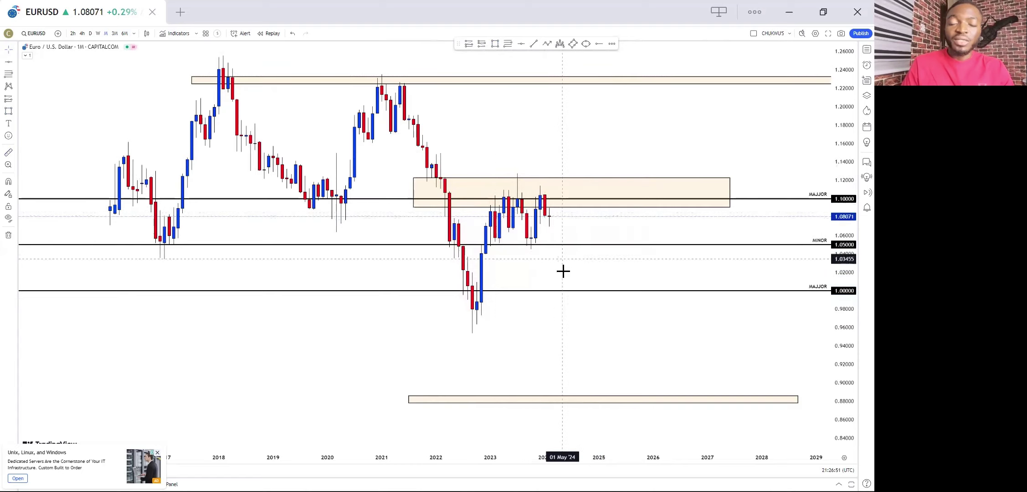
scroll(537, 264, down, 3)
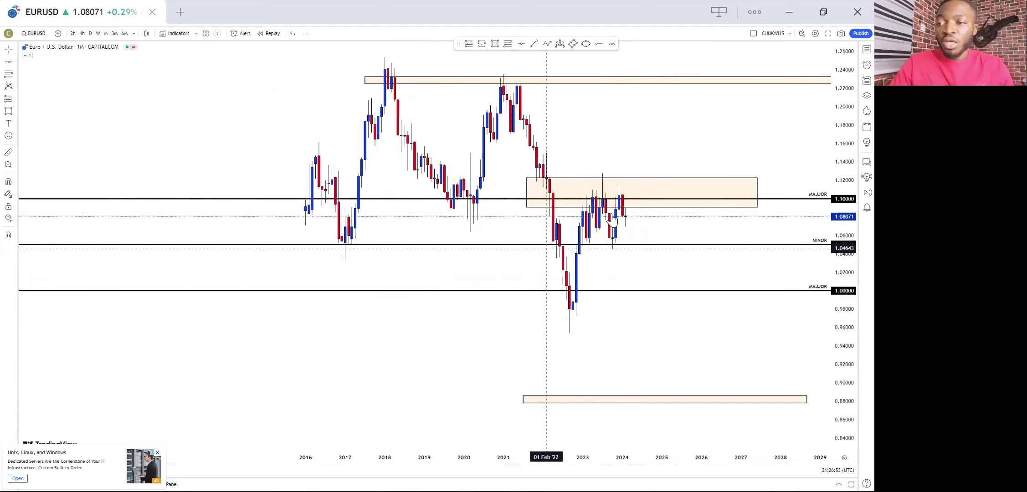
scroll(612, 220, up, 3)
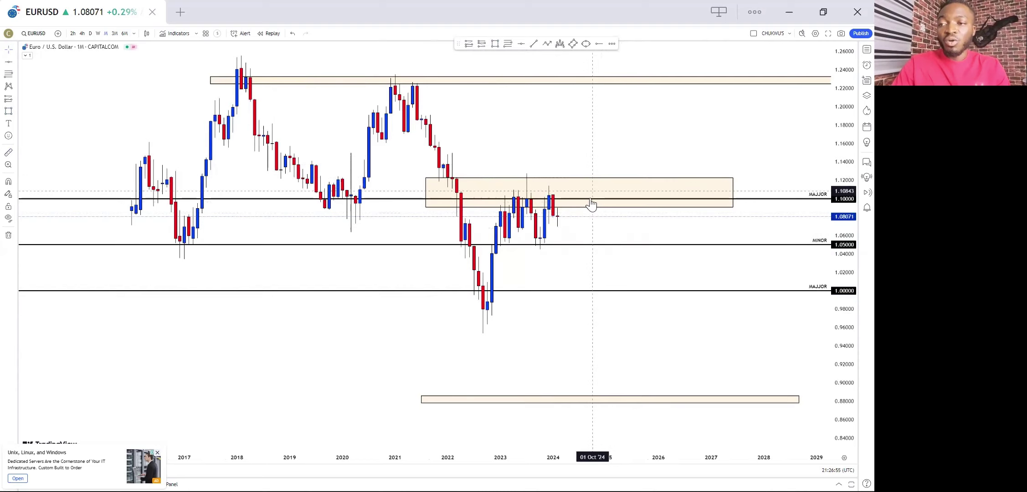
click(594, 183)
click(590, 213)
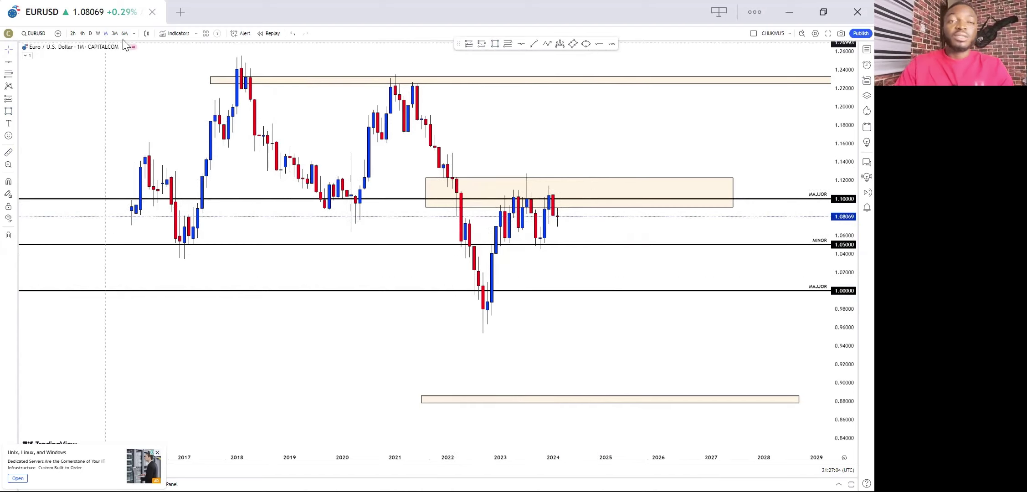
- Switch the chart to the weekly timeframe and examine the candles around the retracement zone and the 1.10000 and 1.05000 levels
click(97, 34)
drag(403, 247, 477, 164)
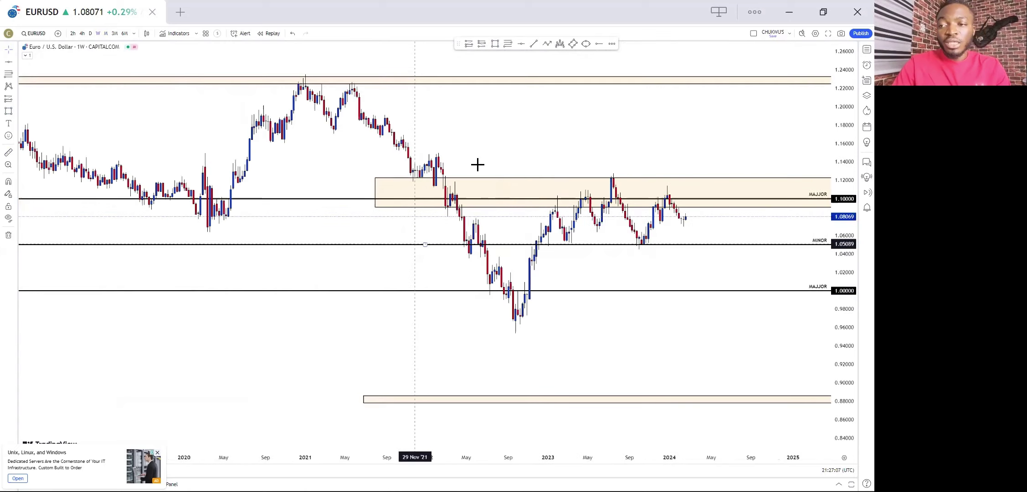
right_click(487, 149)
click(537, 155)
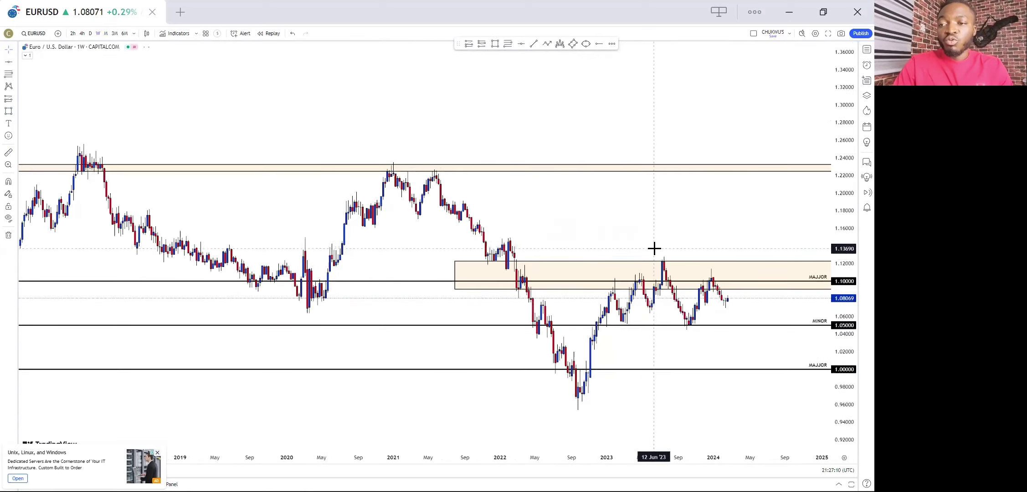
scroll(656, 246, up, 3)
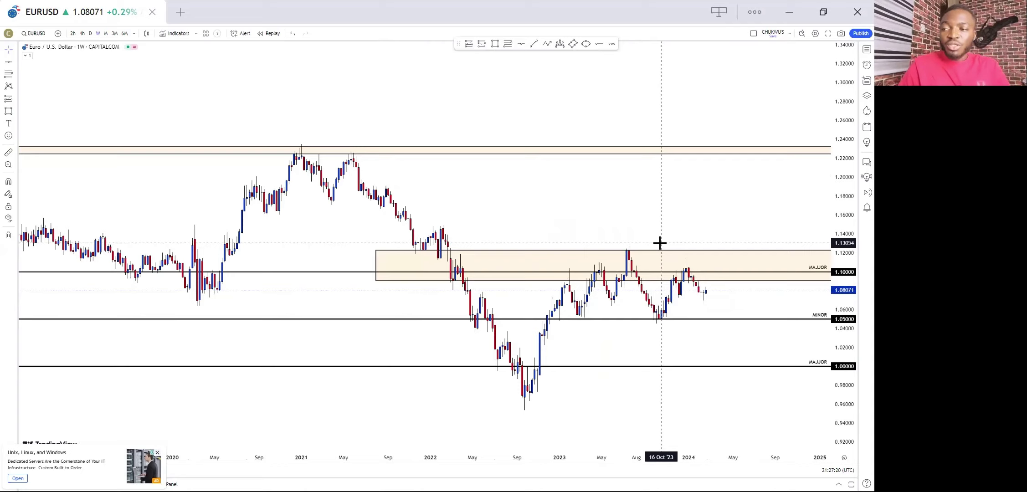
scroll(660, 242, up, 2)
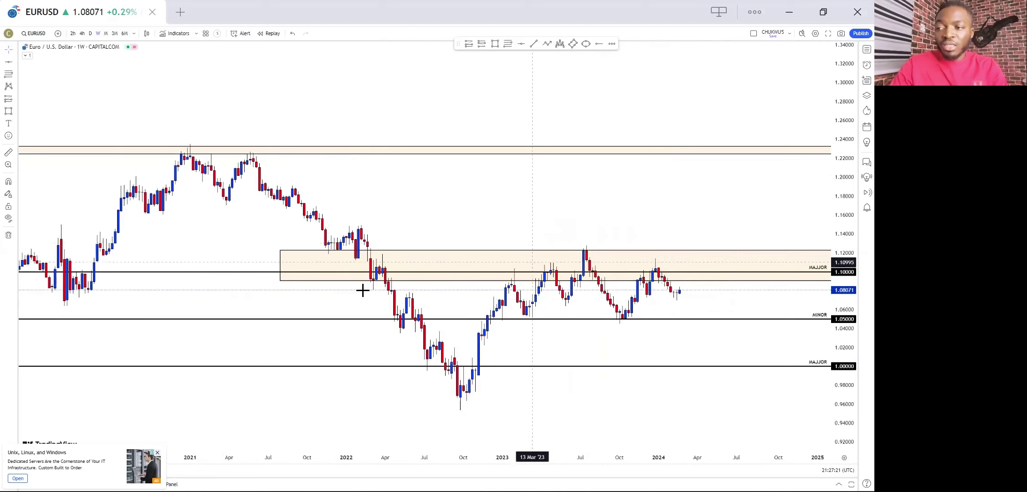
scroll(318, 200, down, 2)
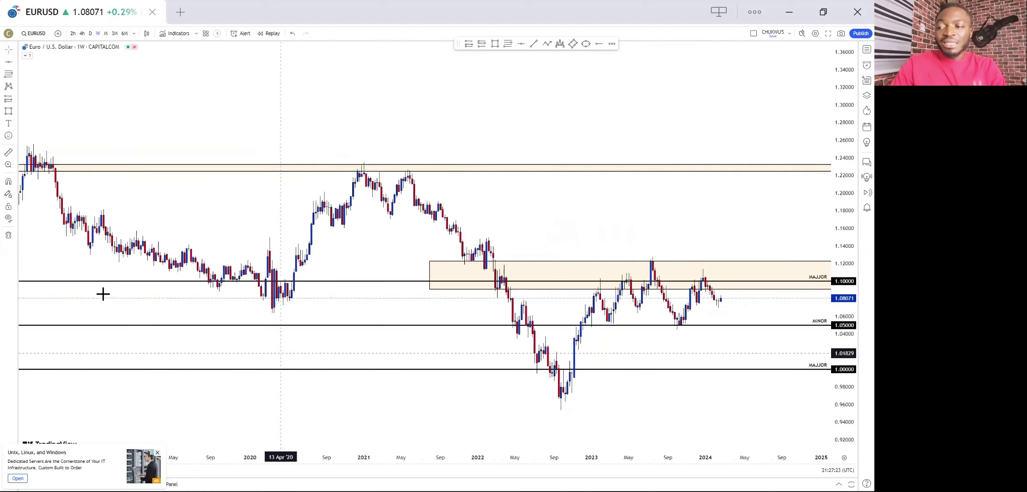
drag(645, 217, 511, 204)
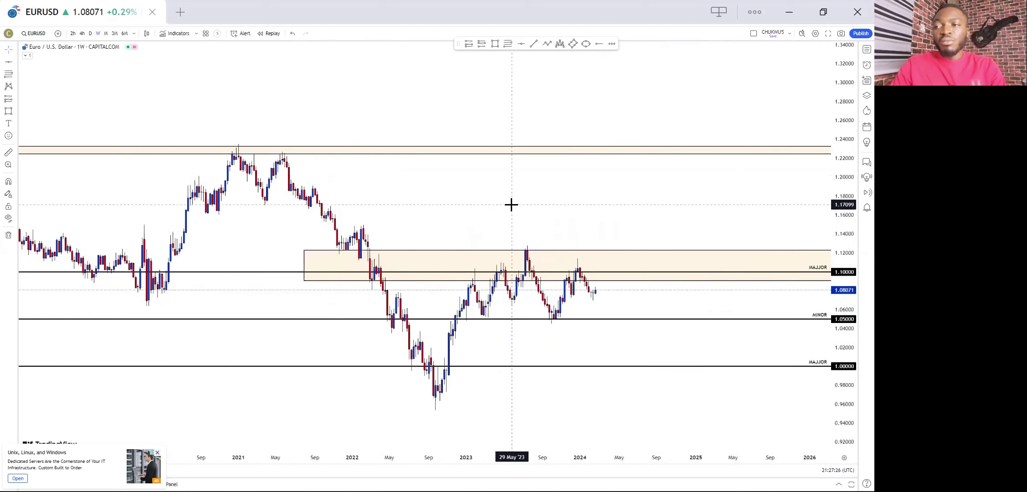
- Draw a rectangle on the weekly chart from about 1.16846 to 0.96331, spanning December 2021 to March 2025, and delete it
click(495, 44)
mouse_move(294, 207)
mouse_down()
mouse_move(677, 407)
mouse_move(702, 401)
mouse_up()
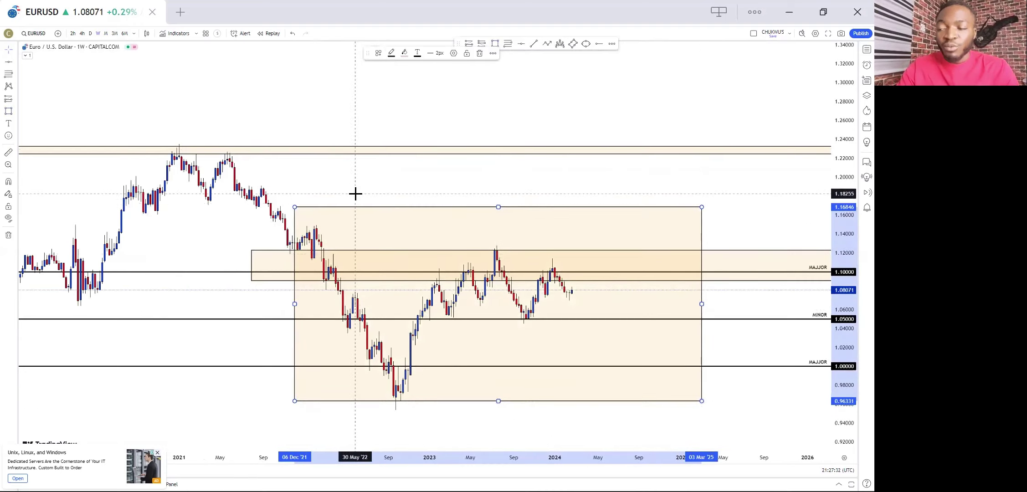
click(479, 53)
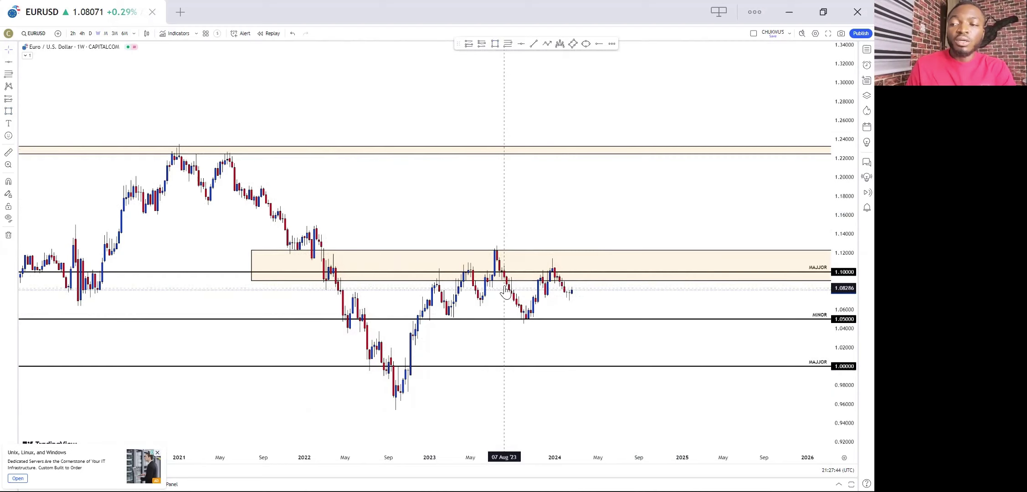
click(525, 286)
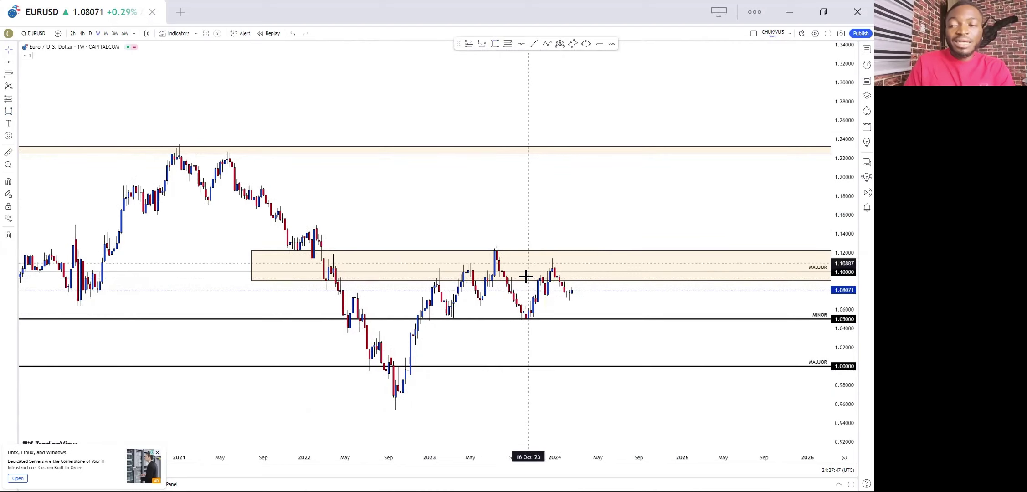
click(551, 296)
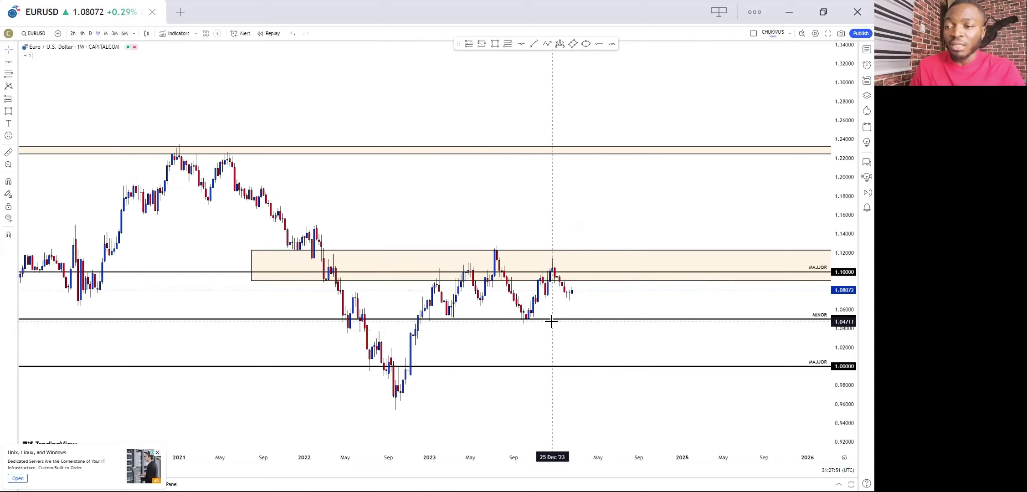
- Draw a head and shoulders pattern from 31 Oct '22 to early 2024, with the head at about 1.13585, and delete it
scroll(418, 325, up, 2)
drag(418, 325, 504, 318)
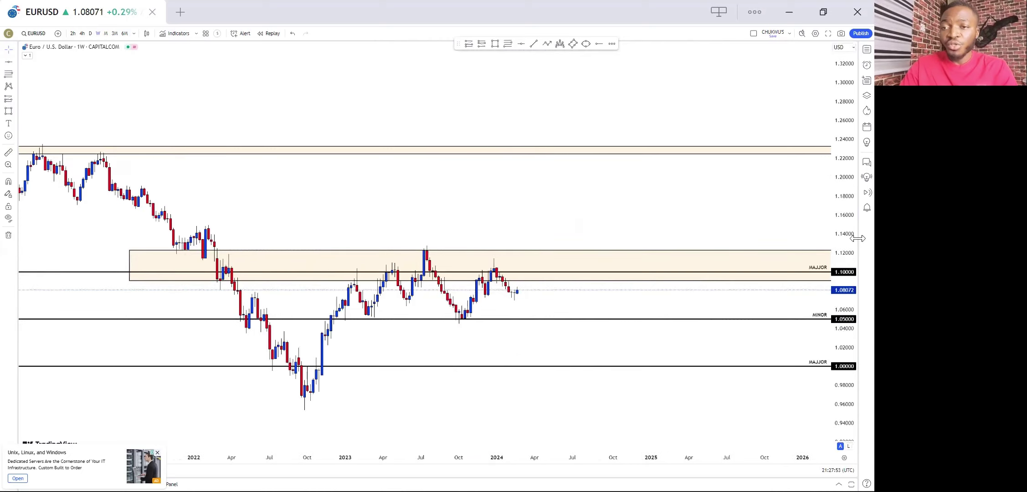
scroll(635, 197, left, 3)
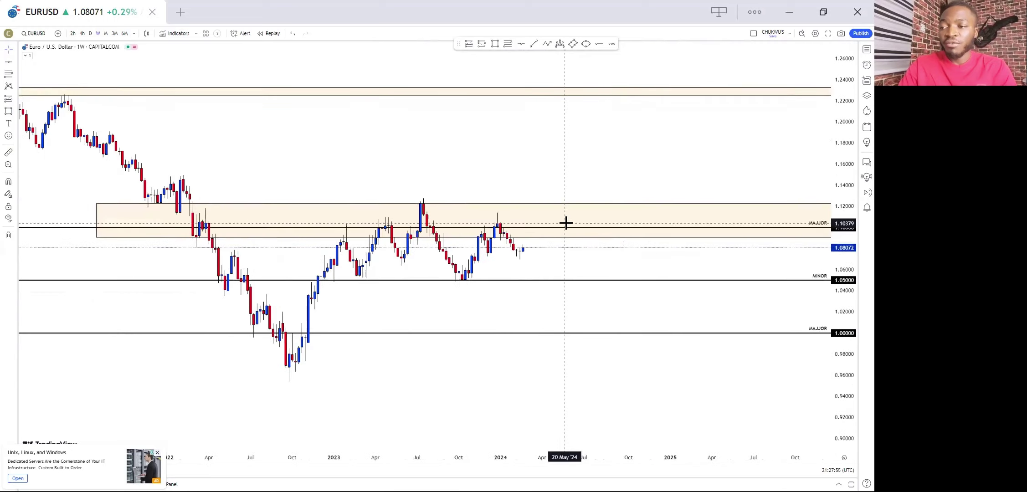
scroll(603, 151, up, 3)
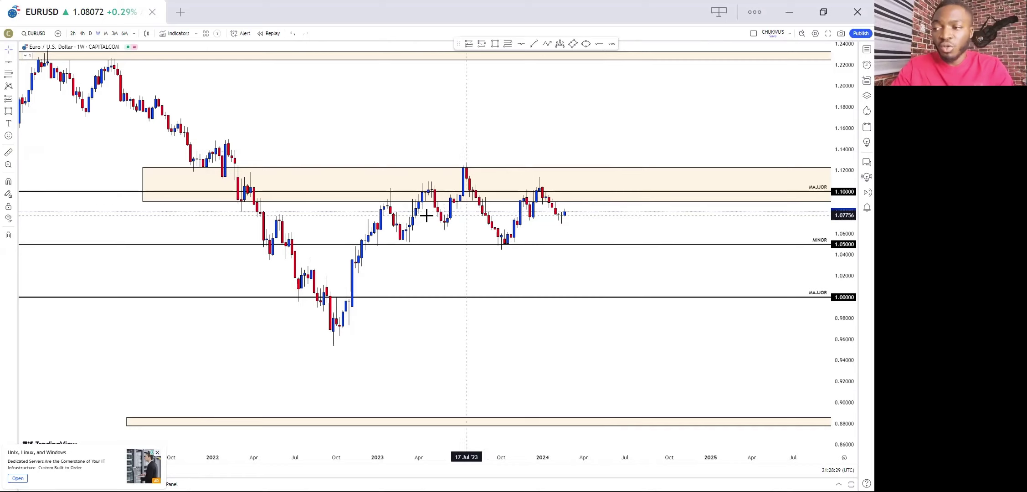
scroll(437, 274, down, 3)
scroll(405, 327, up, 4)
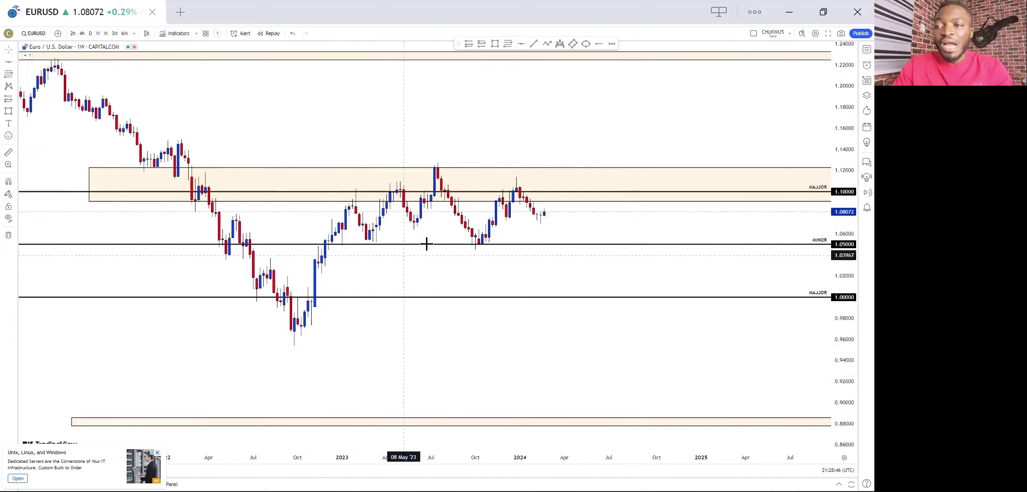
click(559, 45)
click(311, 286)
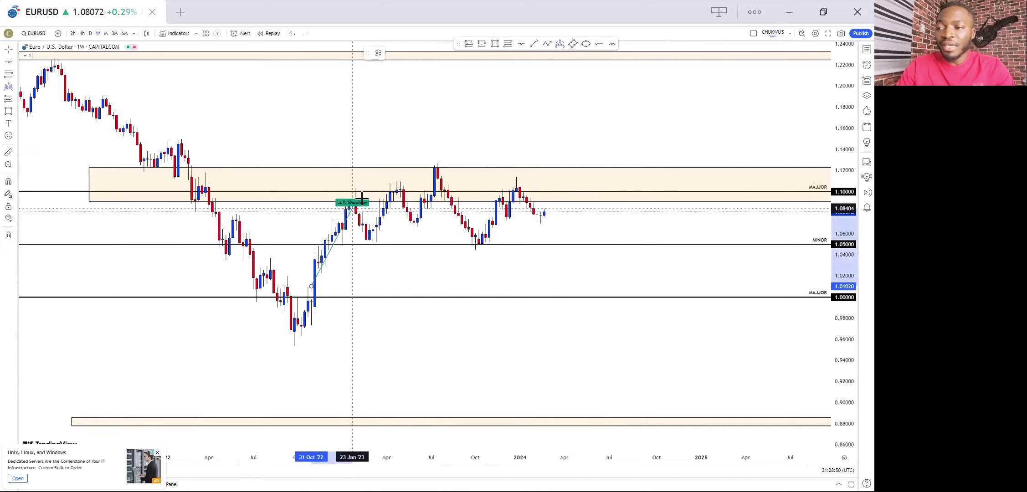
click(380, 183)
click(413, 237)
click(444, 153)
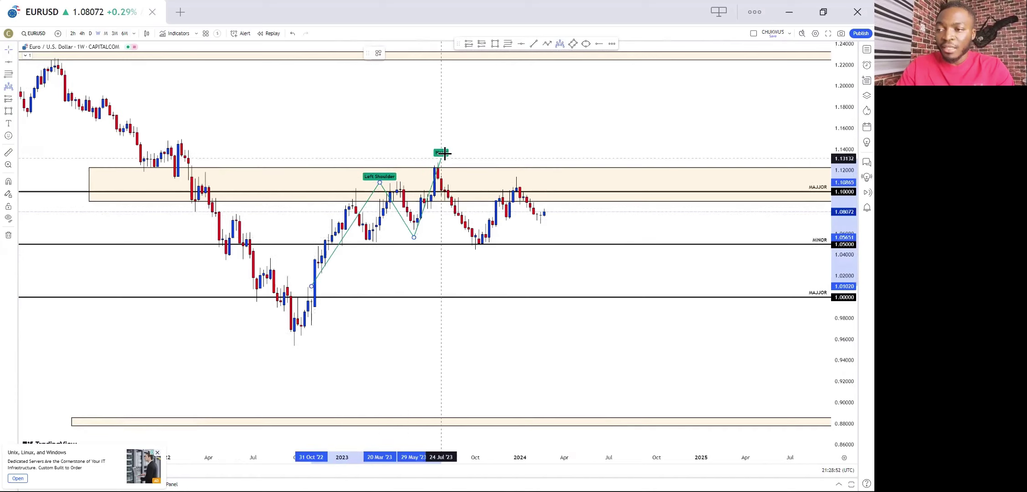
click(479, 245)
click(516, 180)
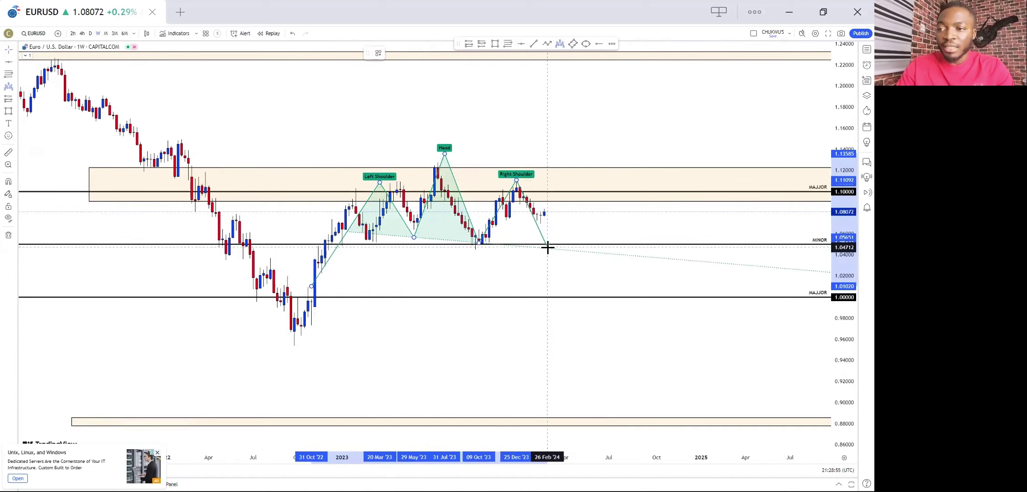
click(554, 254)
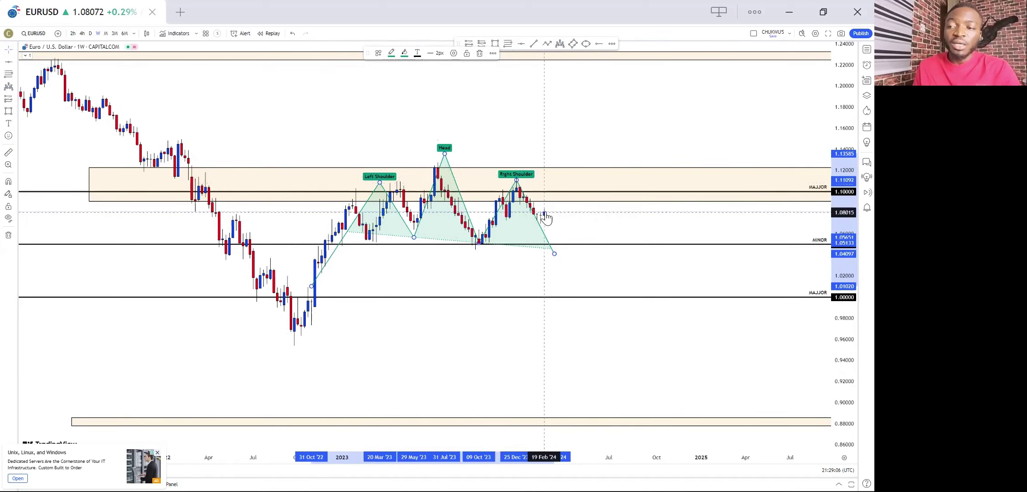
click(479, 53)
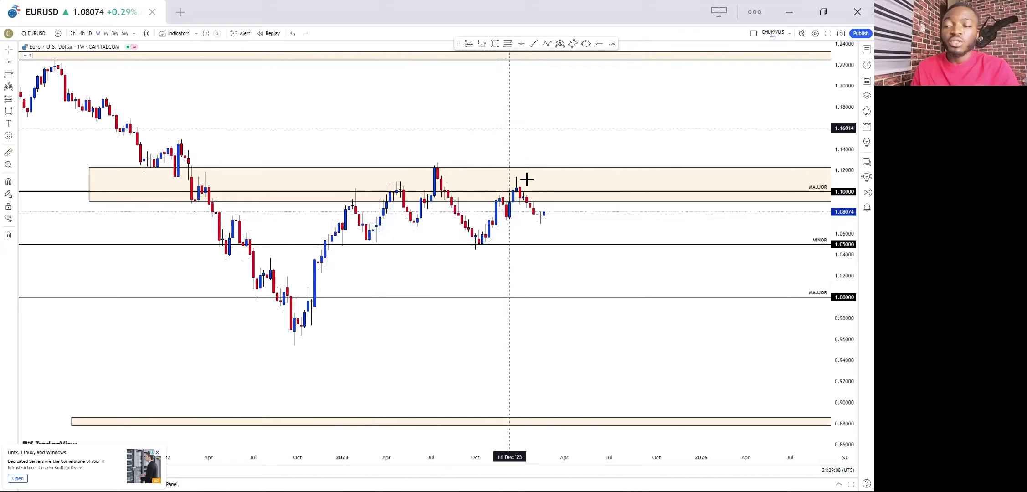
- Draw an inverted head and shoulders pattern across 2023 to May 2024, with the head at about 1.04712 and right shoulder at about 1.06688
scroll(493, 187, up, 2)
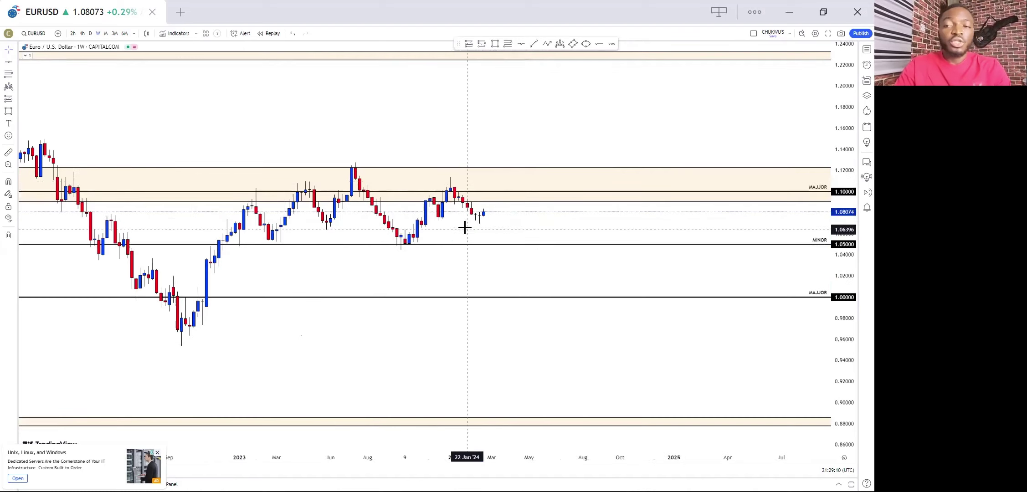
drag(442, 250, 440, 250)
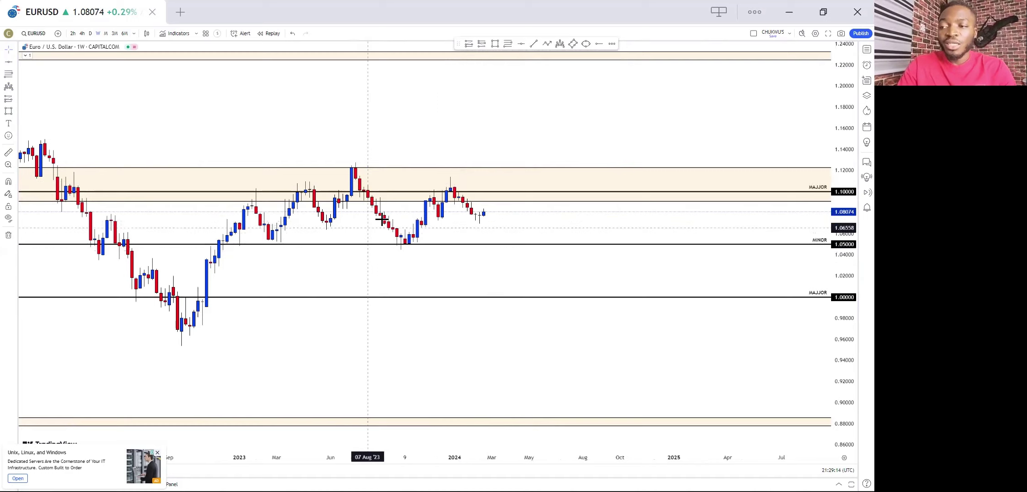
scroll(486, 228, down, 1)
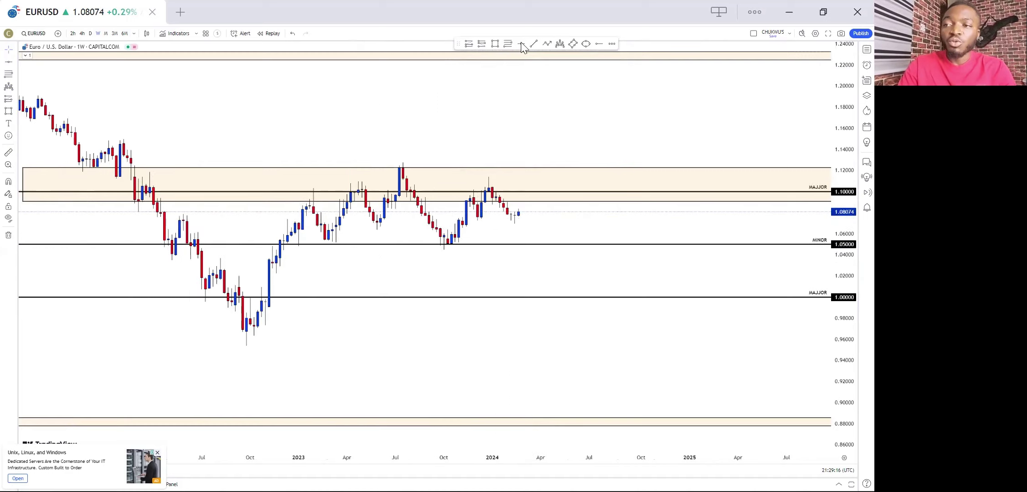
click(309, 187)
click(324, 242)
click(361, 185)
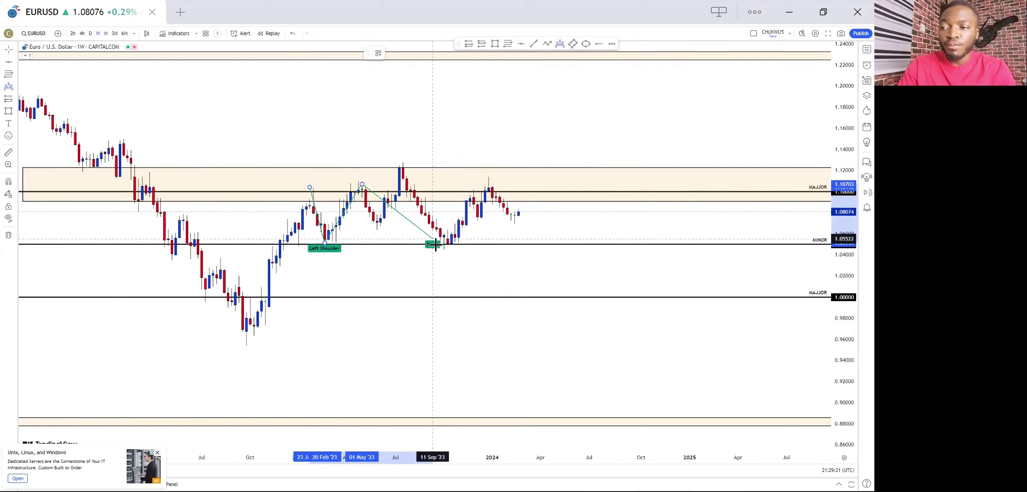
click(436, 247)
click(492, 184)
click(521, 226)
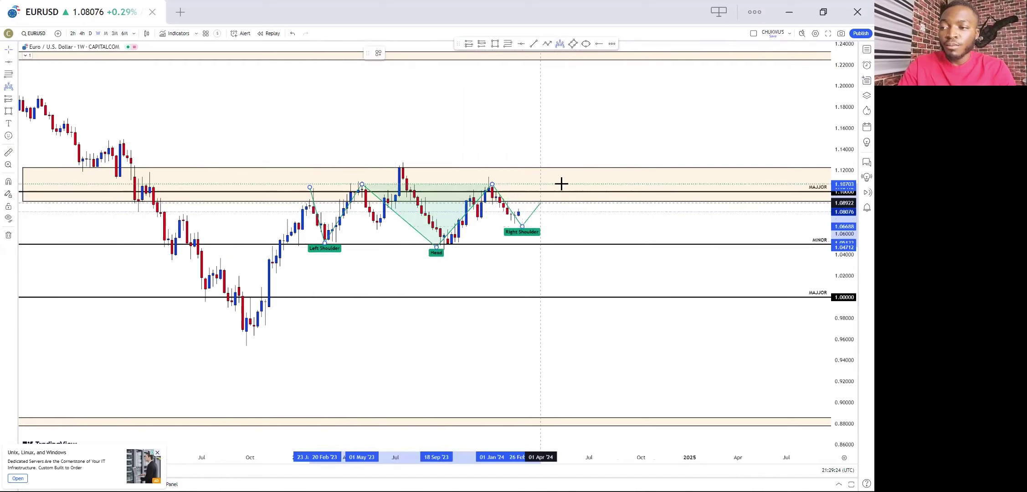
click(562, 184)
- Move the inverted pattern's starting point to about 1.11059 at 09 Jan '23, and delete the pattern
drag(310, 187, 303, 181)
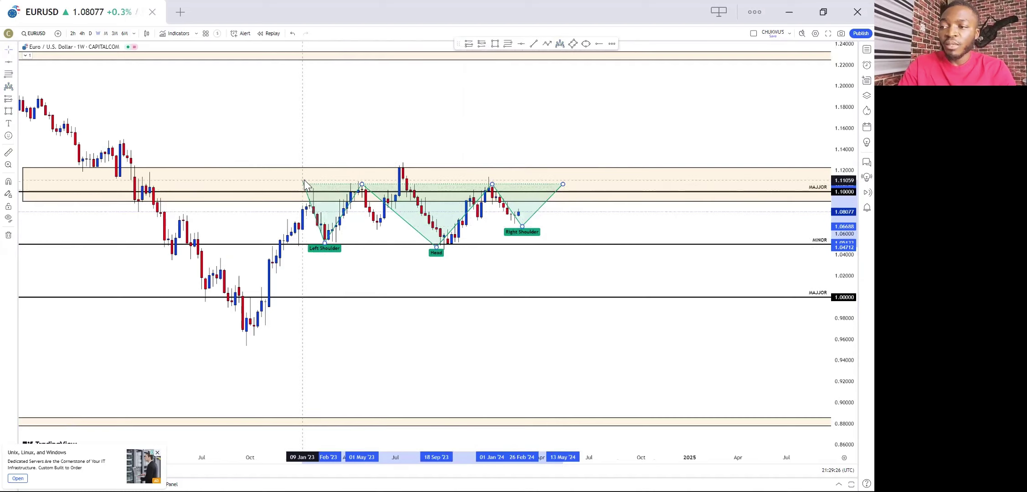
scroll(465, 312, down, 3)
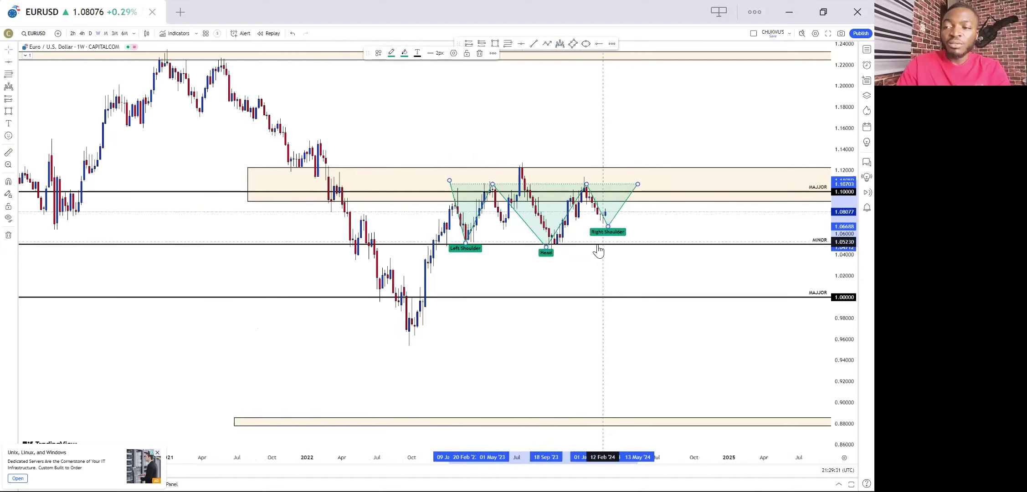
click(480, 53)
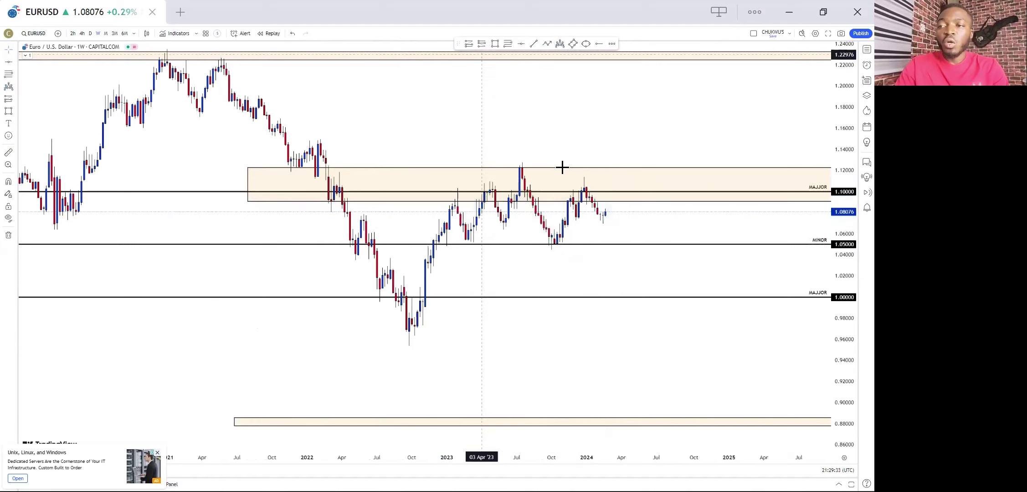
- Trace the price swings with a path from the late-2022 low through the 2023 highs and lows to about 1.07562 in February 2024
scroll(600, 180, up, 2)
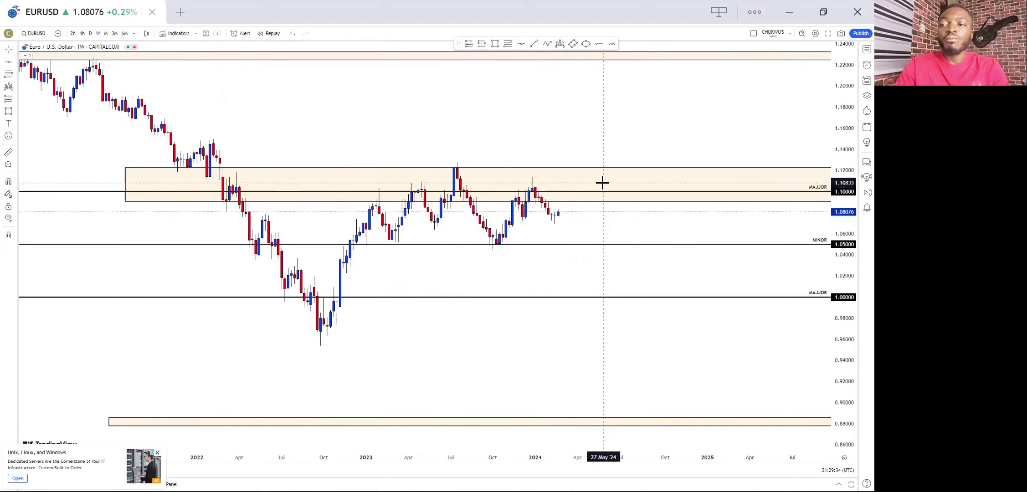
click(547, 44)
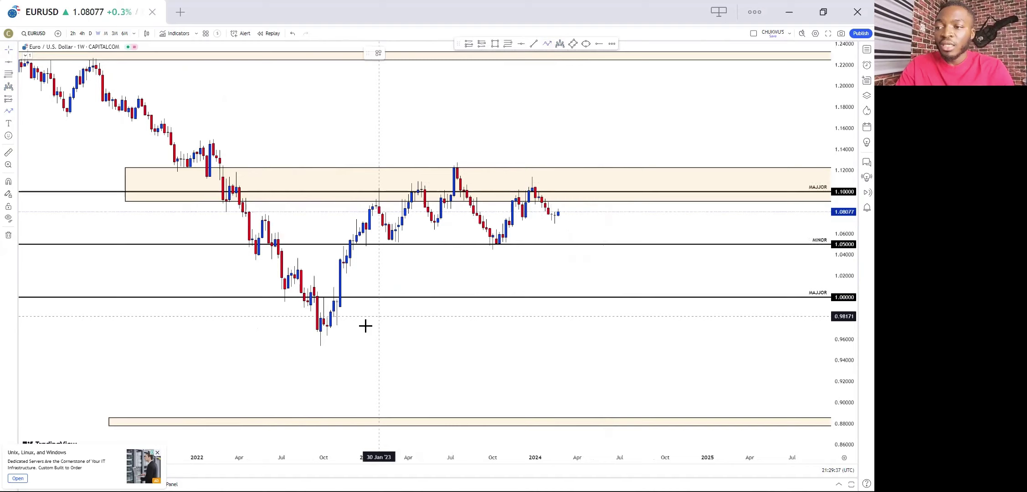
click(323, 341)
click(366, 200)
click(392, 246)
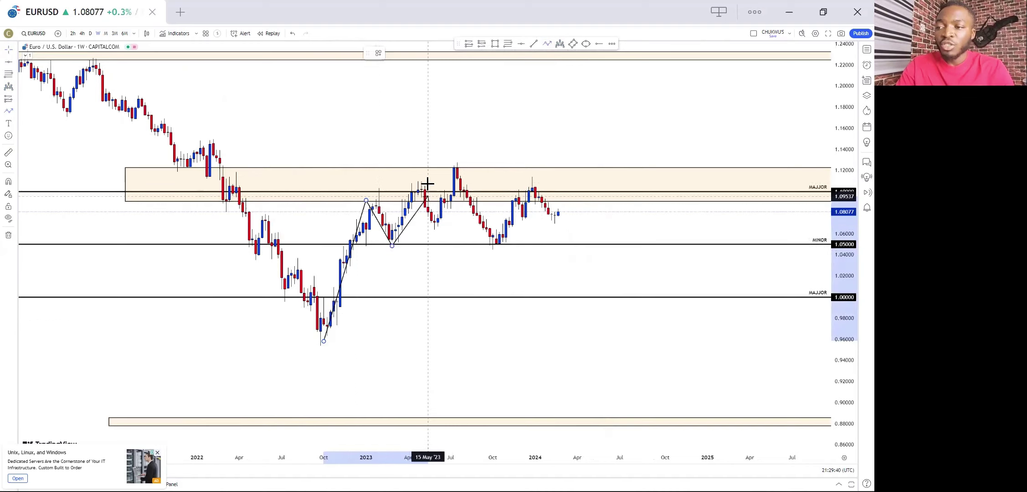
click(421, 183)
click(437, 228)
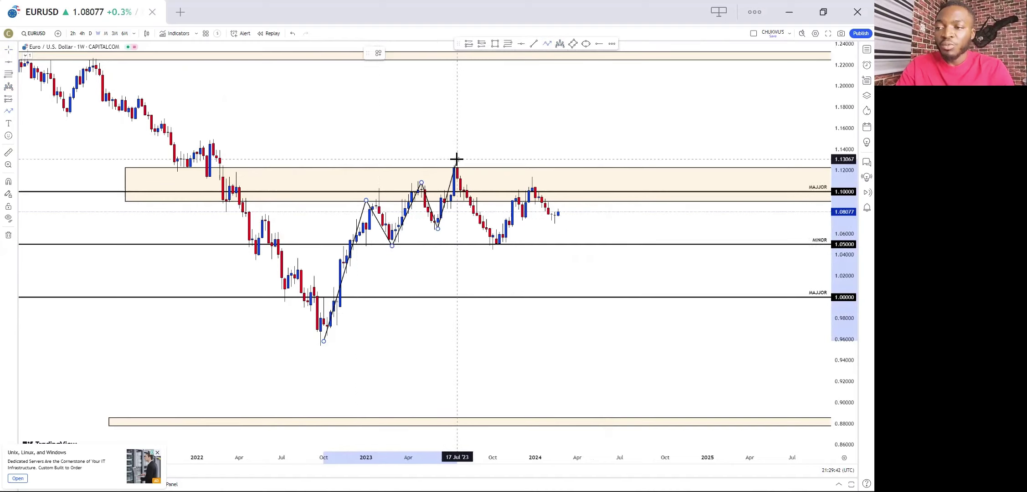
click(457, 160)
click(496, 247)
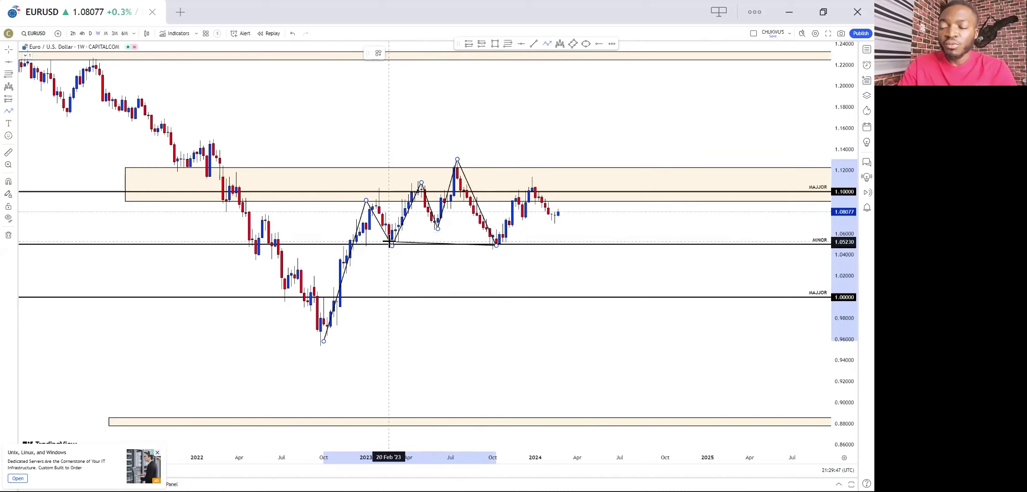
click(531, 187)
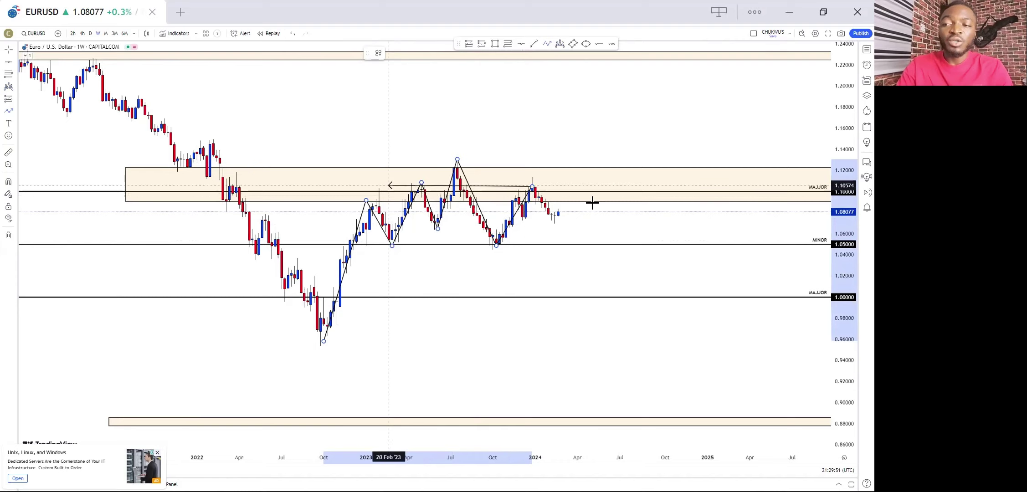
key(Escape)
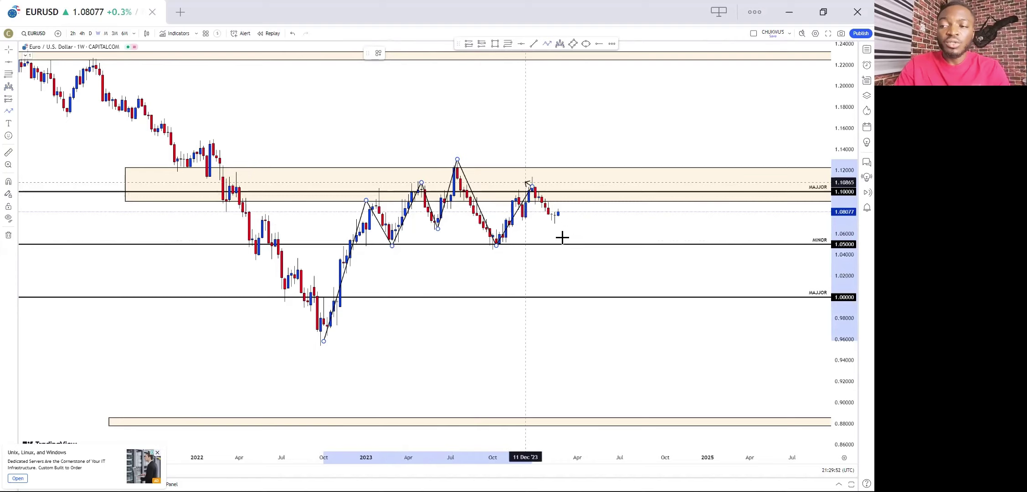
click(551, 217)
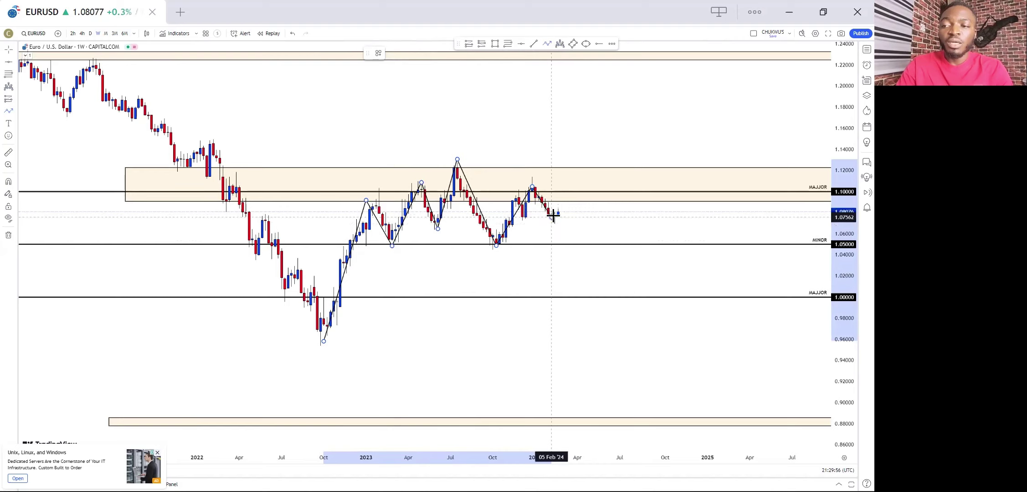
- Extend the path with a descending zigzag projection ending at about 1.03320 on 28 Oct '24, and remove the whole path
click(570, 197)
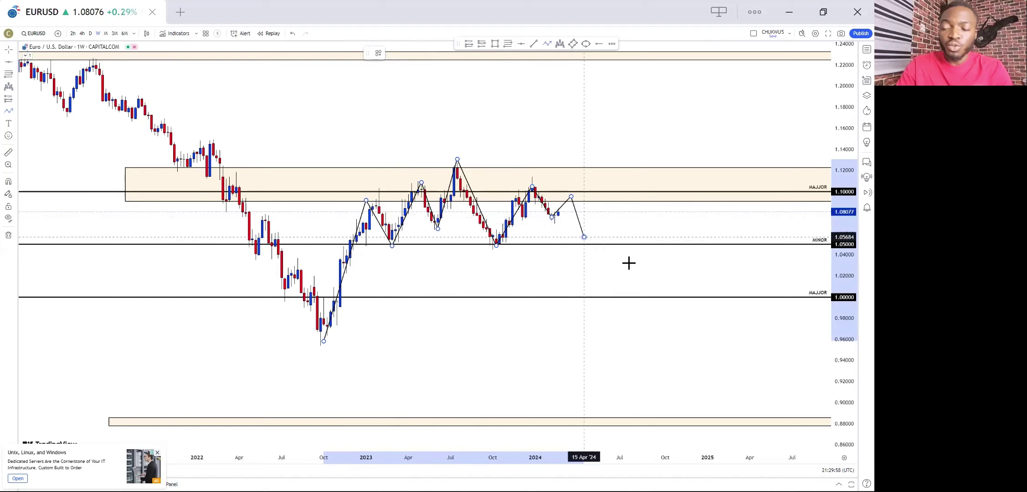
click(584, 237)
click(610, 213)
click(633, 267)
click(648, 239)
click(662, 277)
click(674, 263)
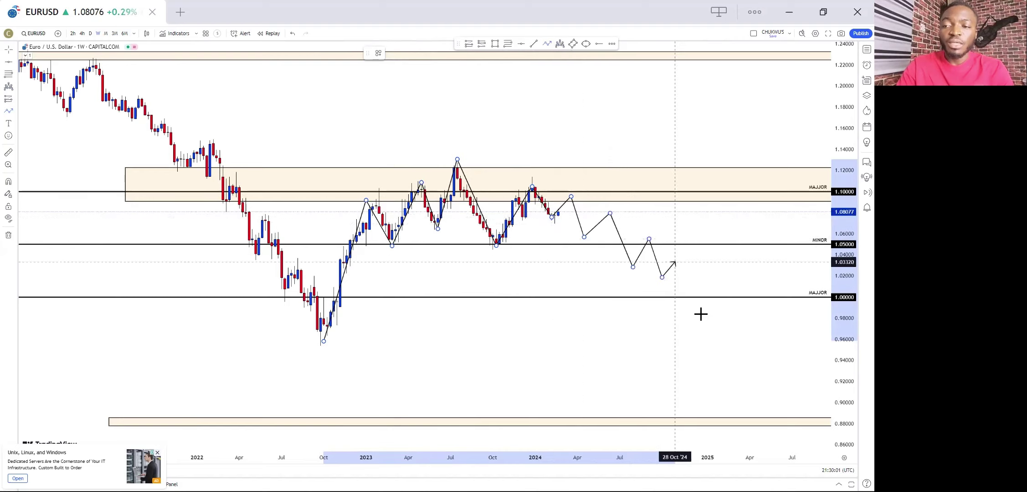
key(Escape)
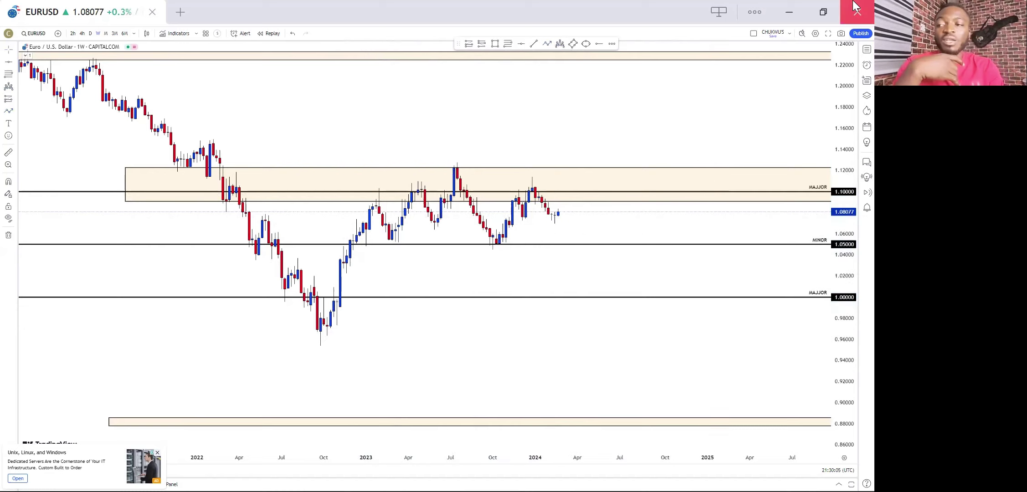
- Draw a descending trend line from about 1.22523 at the mid-2021 high to about 1.04259 at 26 May '25
scroll(515, 207, down, 3)
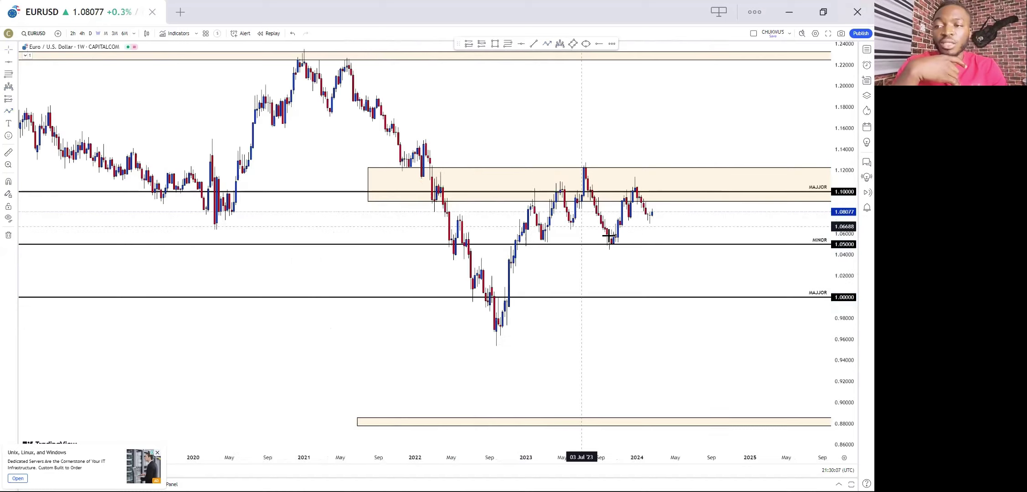
scroll(581, 248, up, 3)
scroll(548, 154, up, 2)
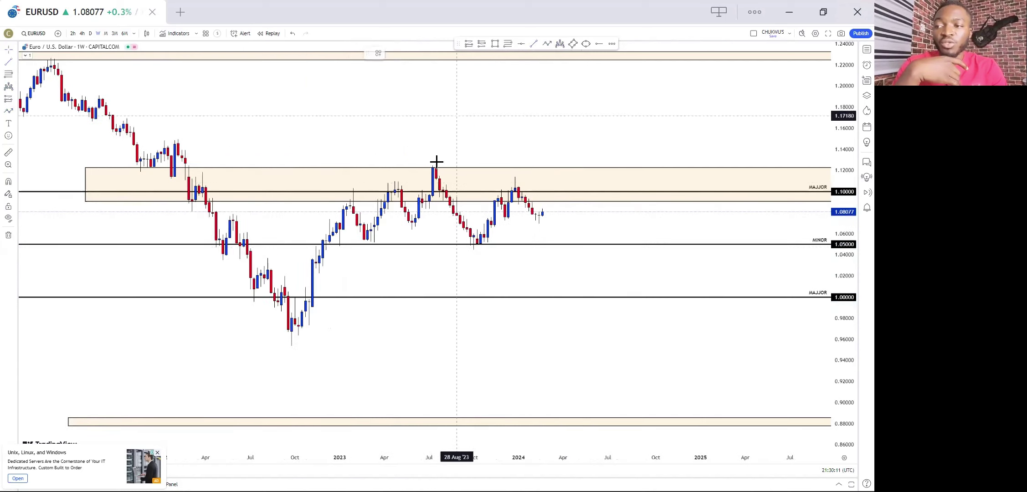
click(51, 59)
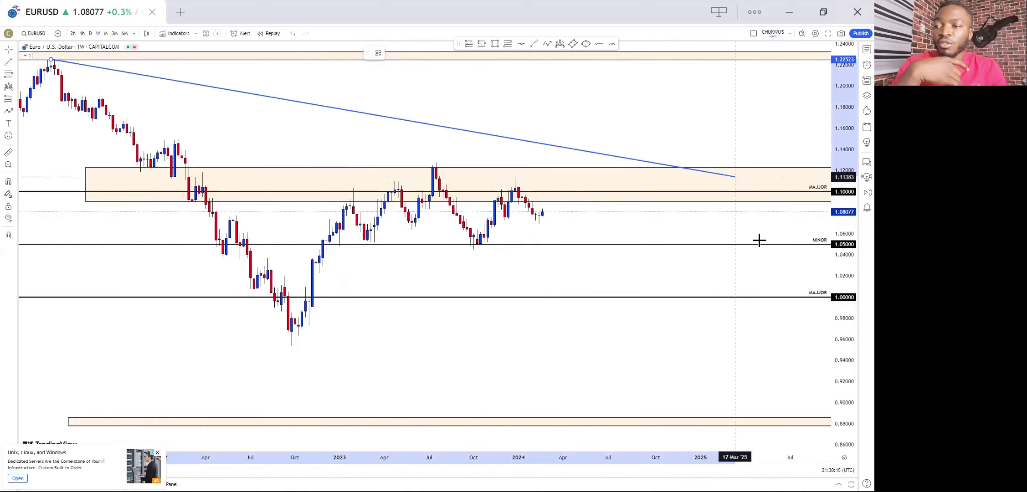
click(769, 252)
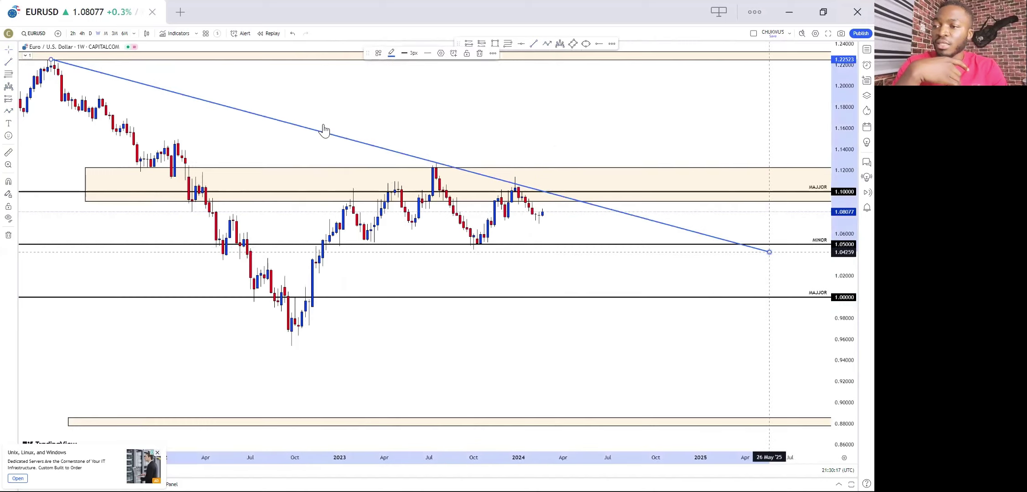
- Move the trend line's start point to about 1.22750 and check its fit against the 2023 highs
click(53, 98)
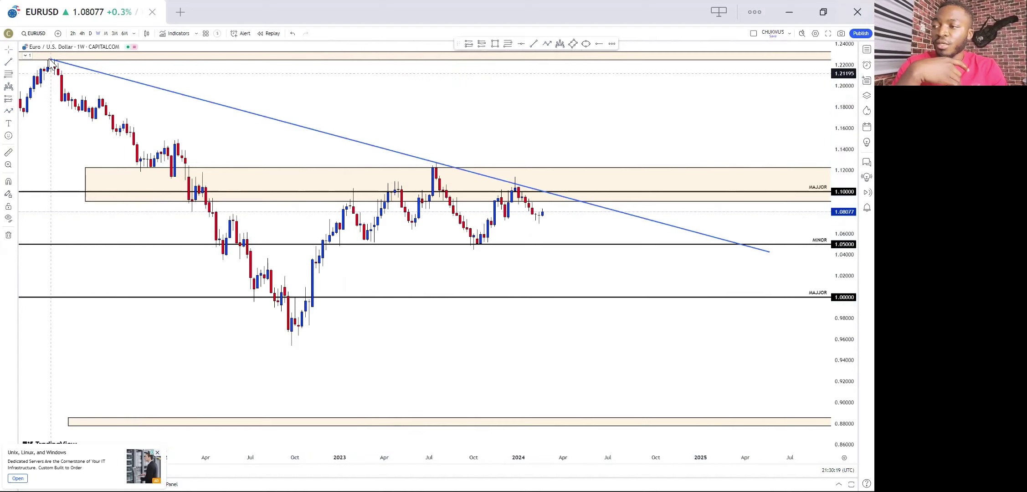
click(51, 61)
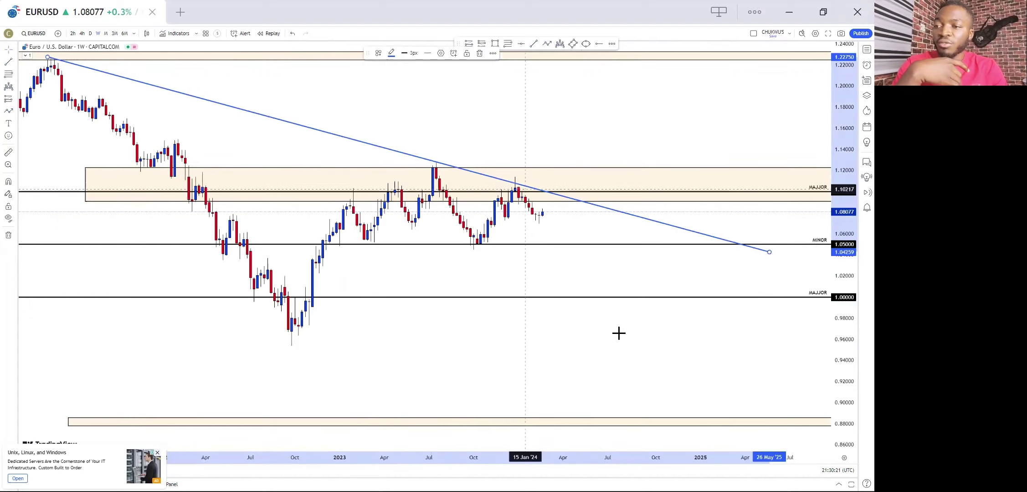
scroll(619, 333, down, 2)
drag(292, 262, 63, 235)
drag(69, 83, 213, 165)
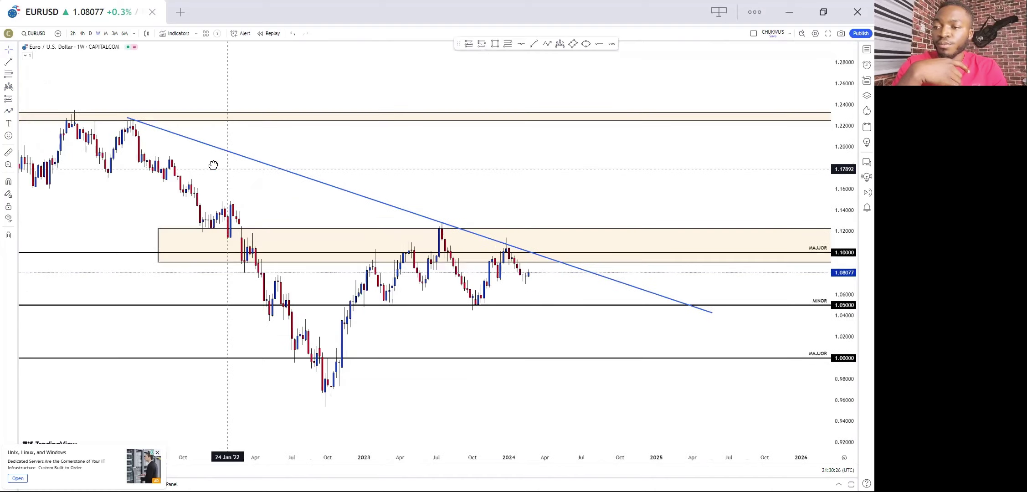
- Extend the descending trend line's end point to about 1.02704 at 22 Sep '25
click(400, 228)
click(556, 290)
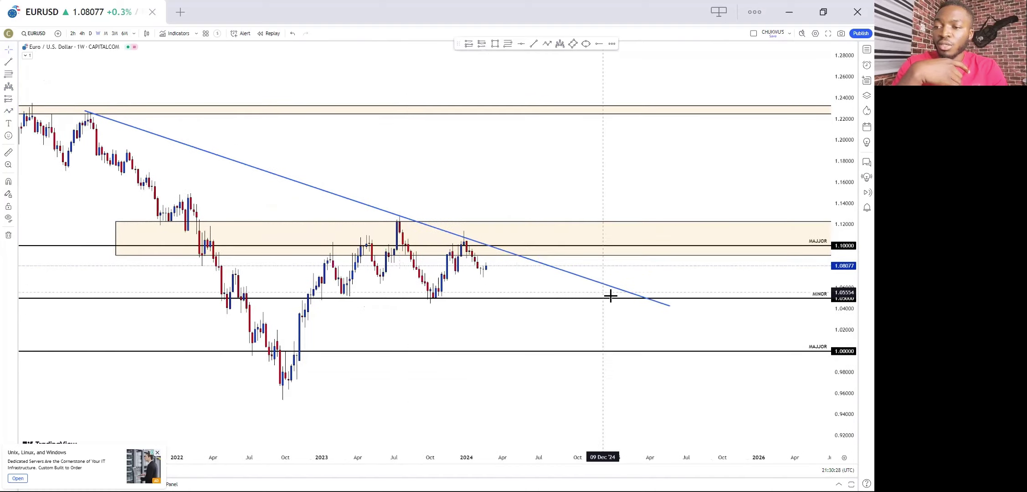
click(668, 306)
drag(700, 318, 717, 322)
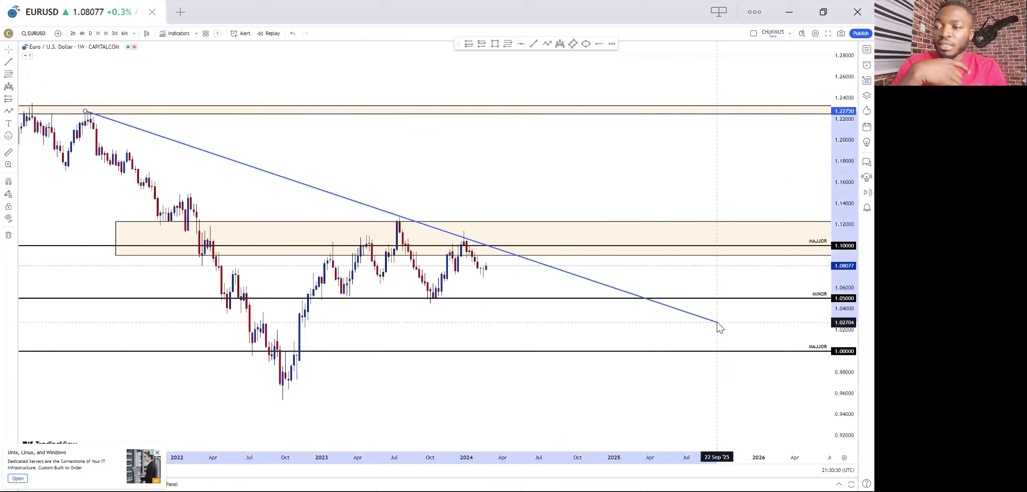
click(470, 249)
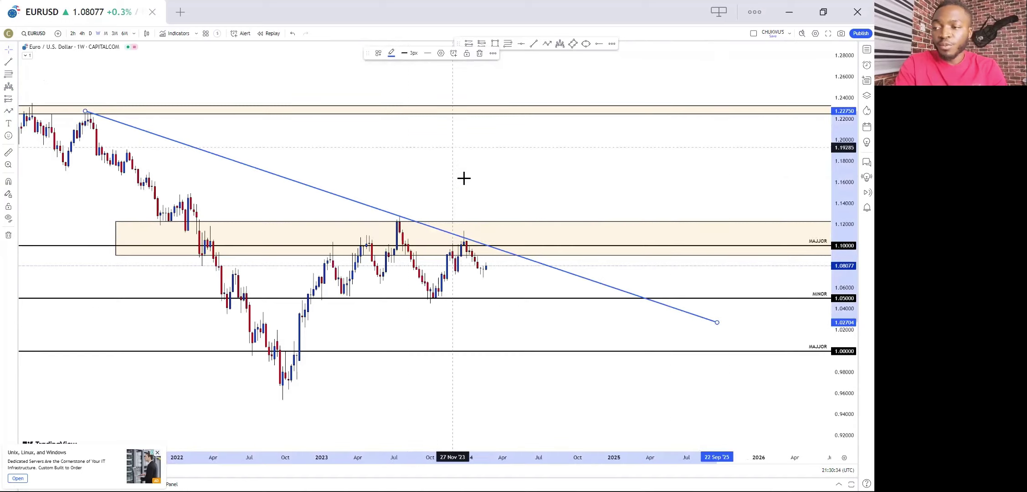
click(461, 258)
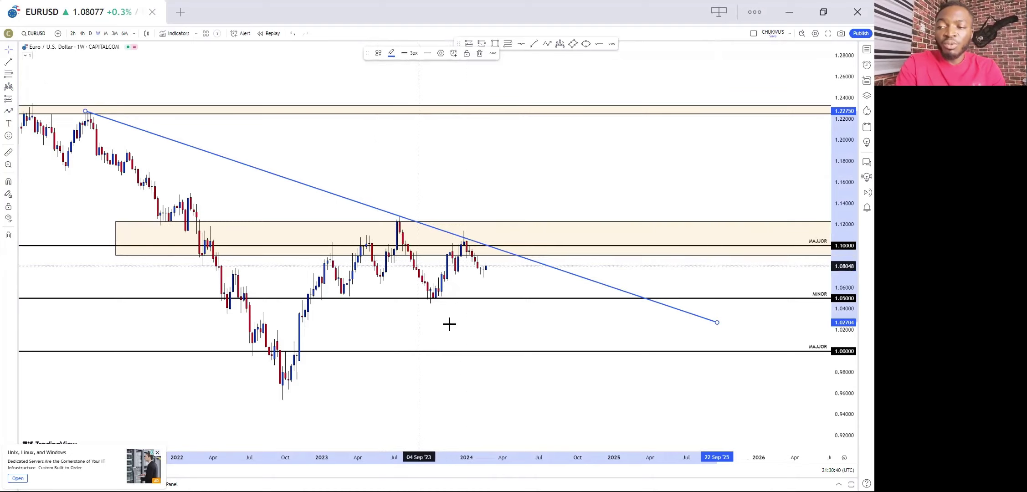
- Examine the weekly price action against the descending trend line, the resistance zone and the lower target zone
scroll(161, 146, down, 1)
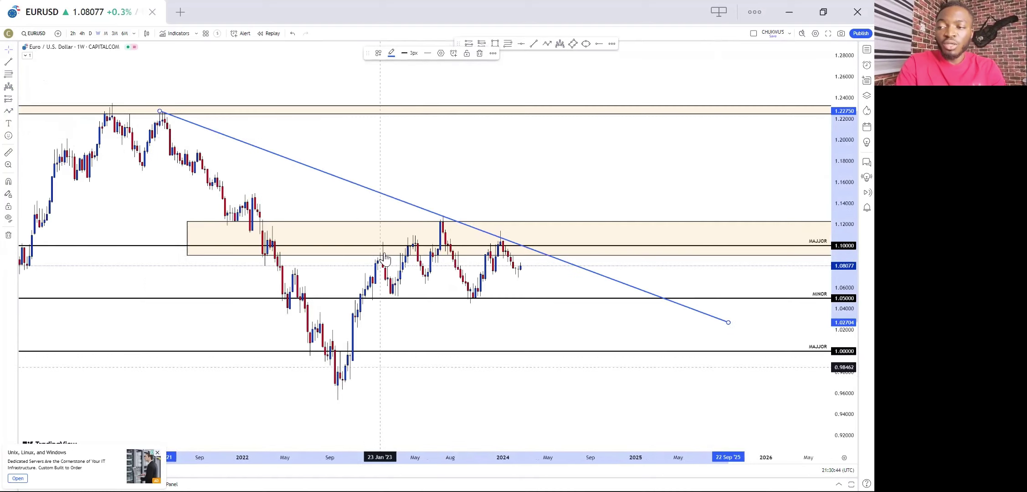
scroll(416, 273, up, 1)
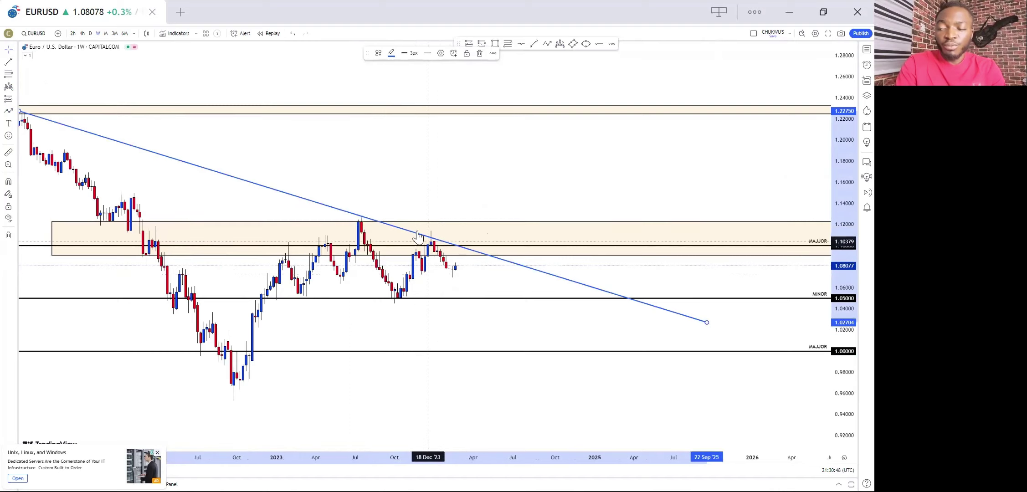
scroll(563, 349, down, 2)
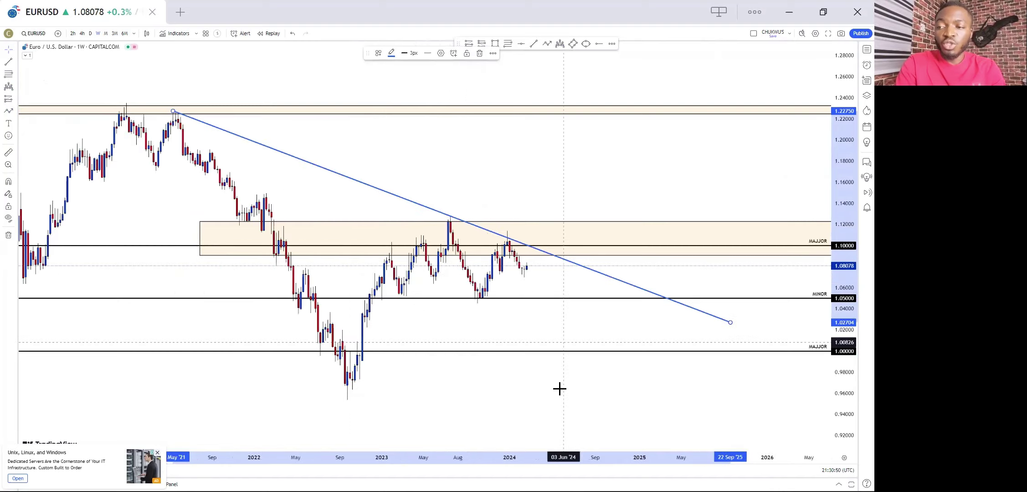
drag(559, 292, 562, 262)
drag(606, 433, 609, 276)
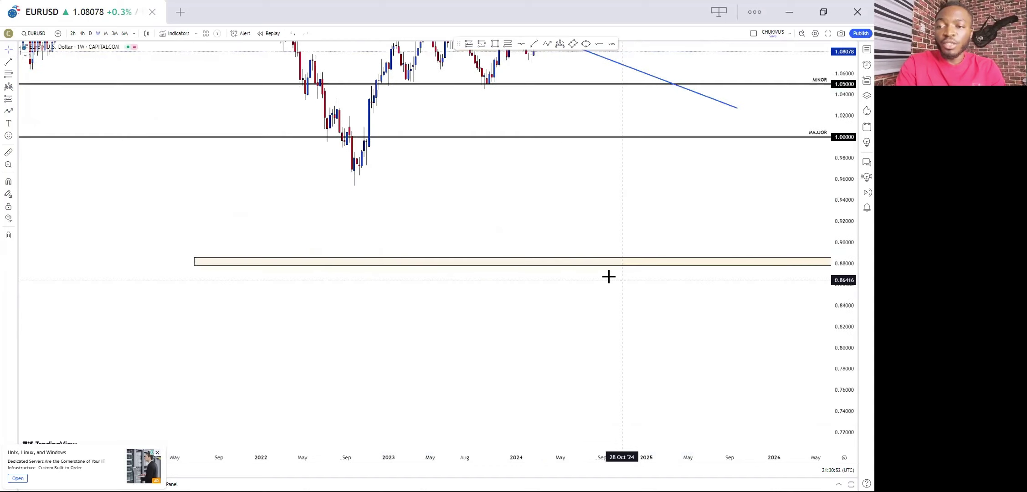
drag(598, 215, 631, 384)
scroll(628, 381, up, 1)
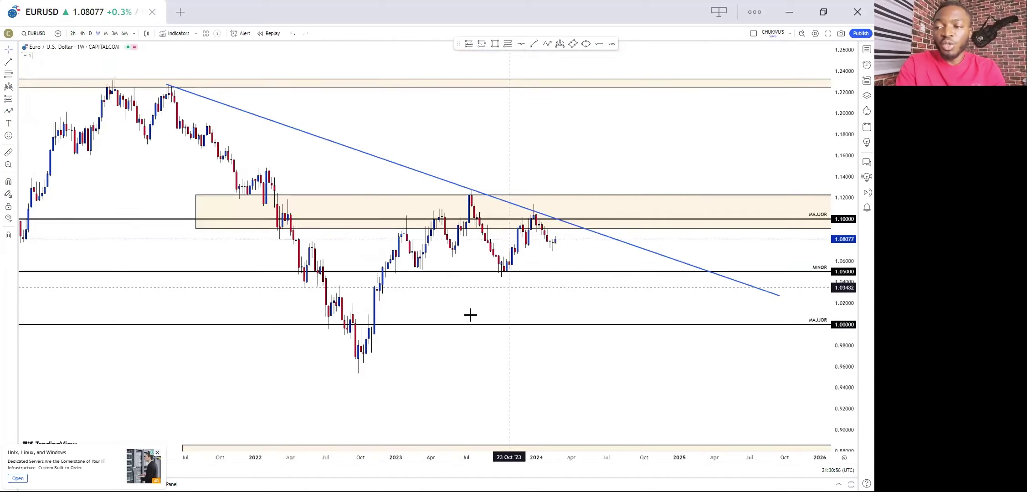
scroll(103, 52, up, 1)
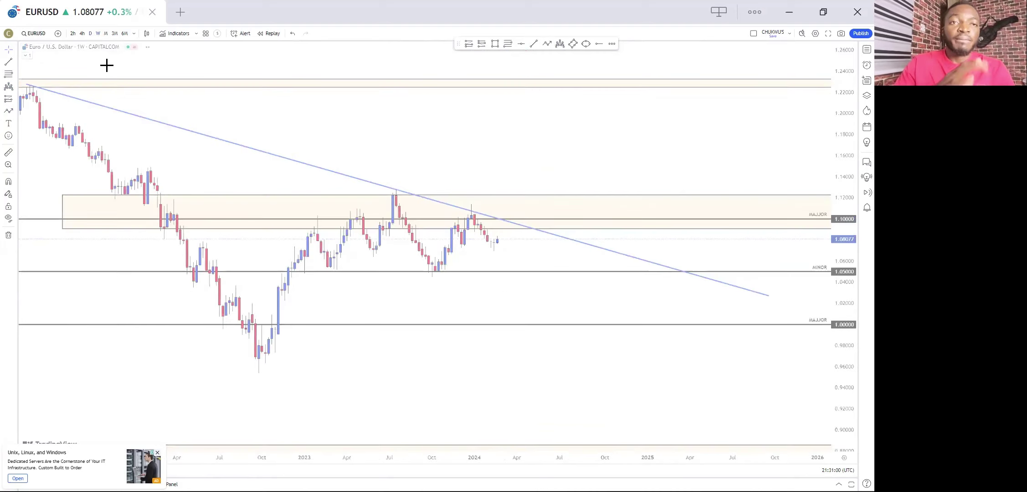
- Switch the EURUSD chart to the daily timeframe and reset the chart view
right_click(314, 144)
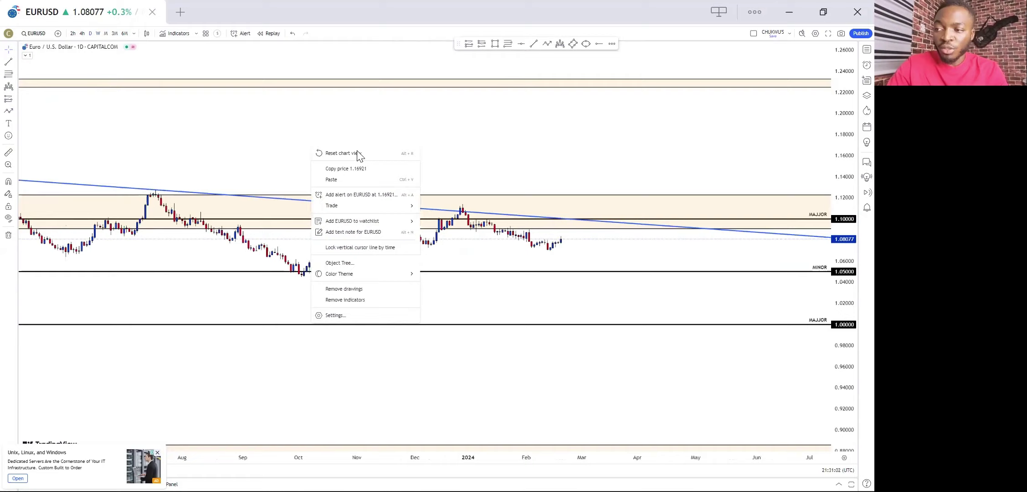
click(406, 153)
scroll(679, 267, up, 3)
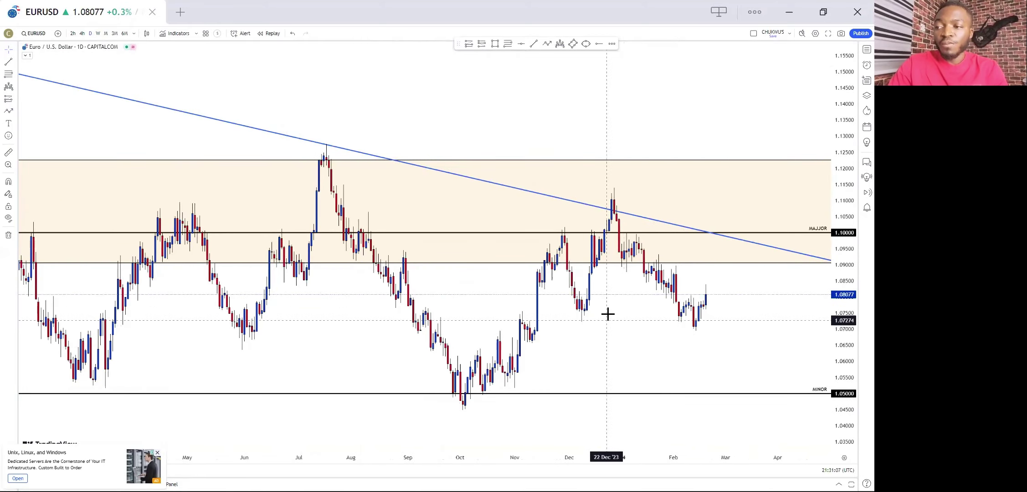
- Examine the daily swings between the 1.05000 level and the resistance zone, including the recent decline below the descending trend line
scroll(610, 312, down, 3)
scroll(612, 309, up, 3)
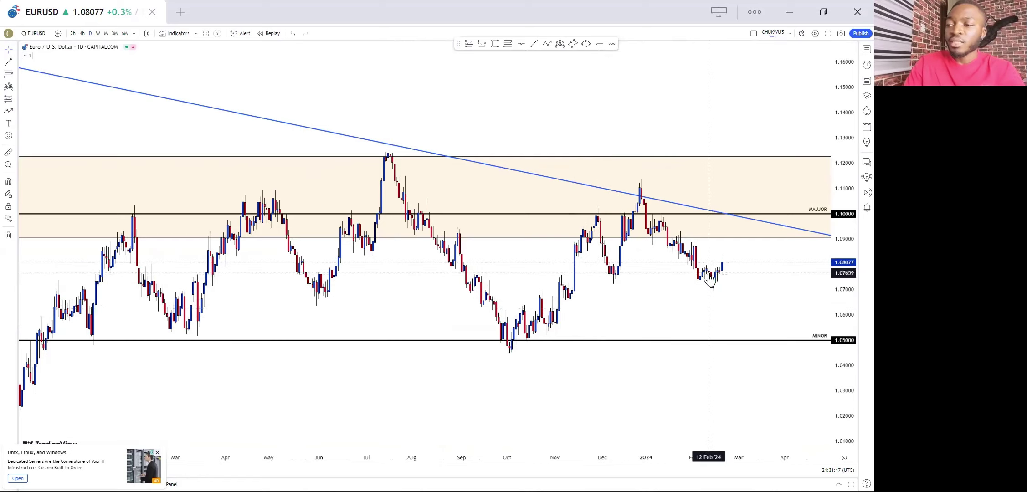
scroll(527, 304, up, 1)
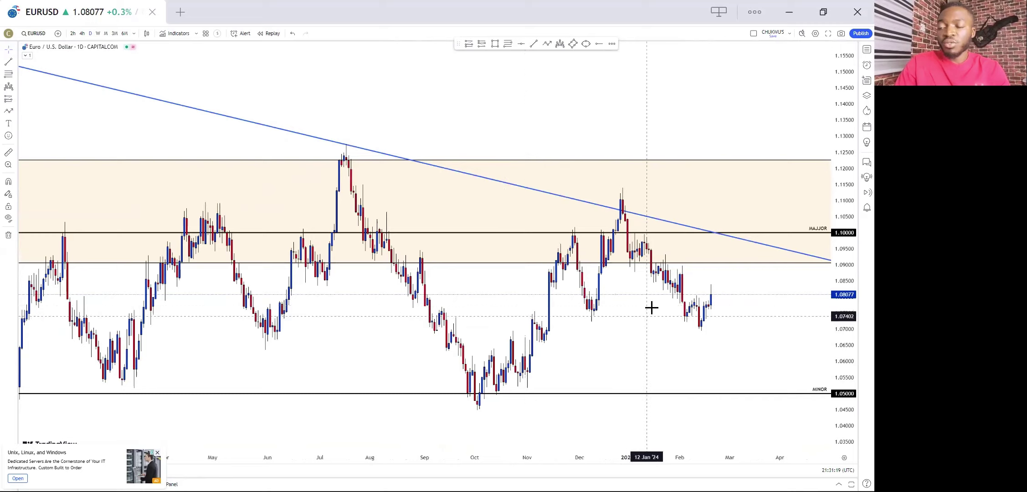
scroll(665, 300, up, 3)
scroll(428, 358, down, 3)
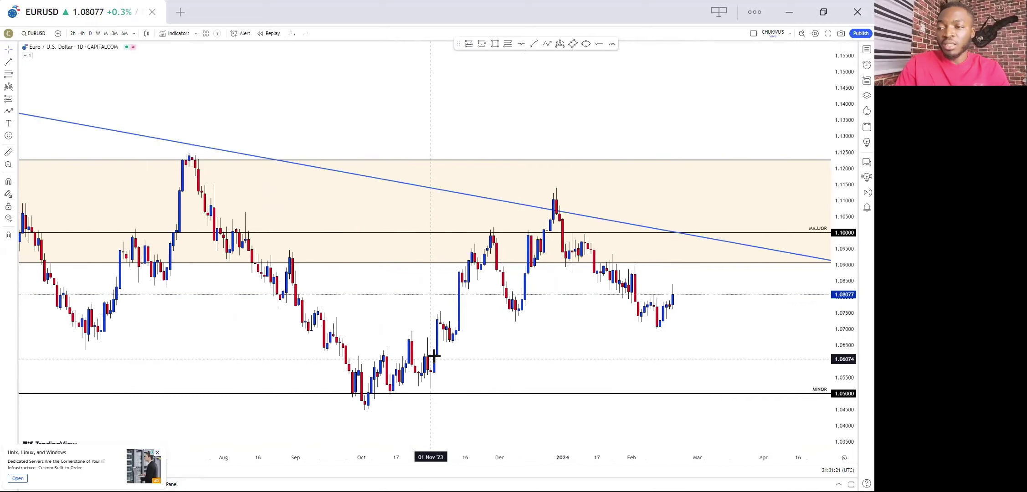
scroll(568, 258, up, 1)
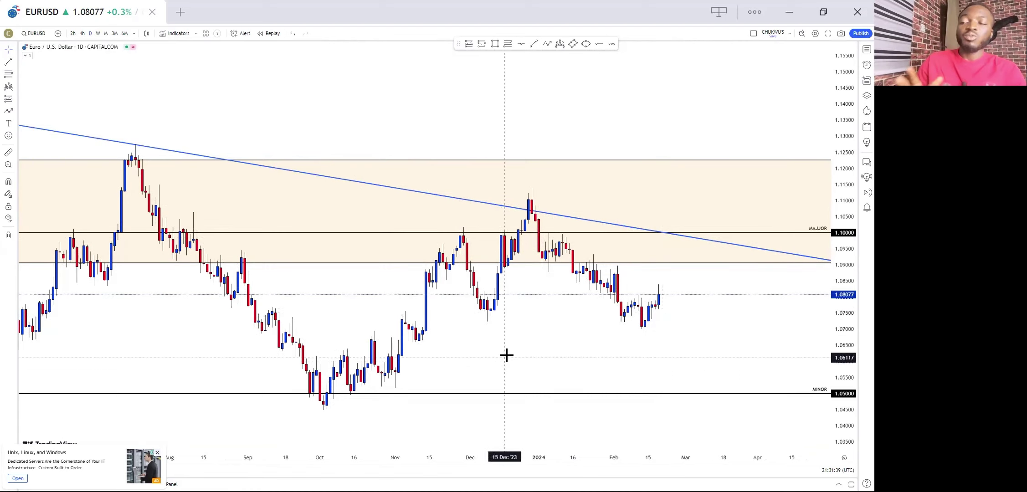
scroll(506, 354, down, 3)
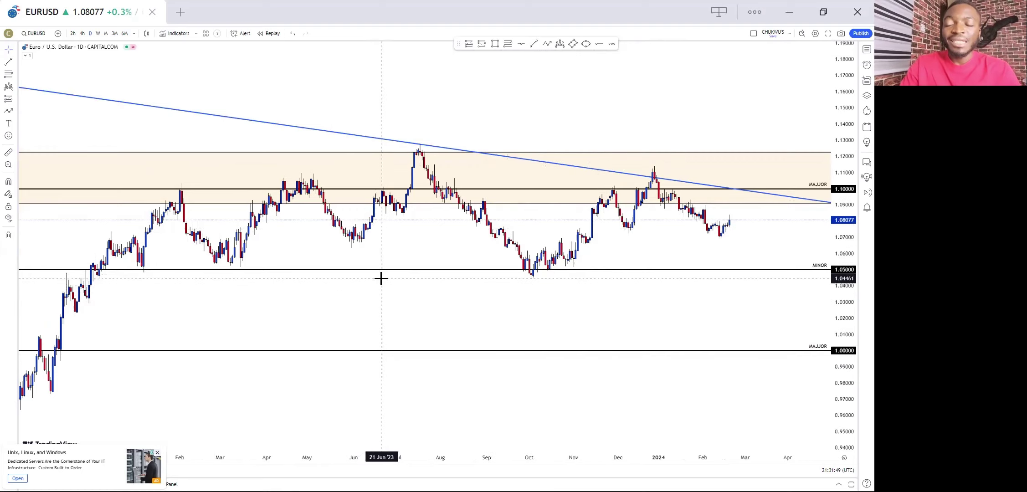
scroll(378, 280, down, 4)
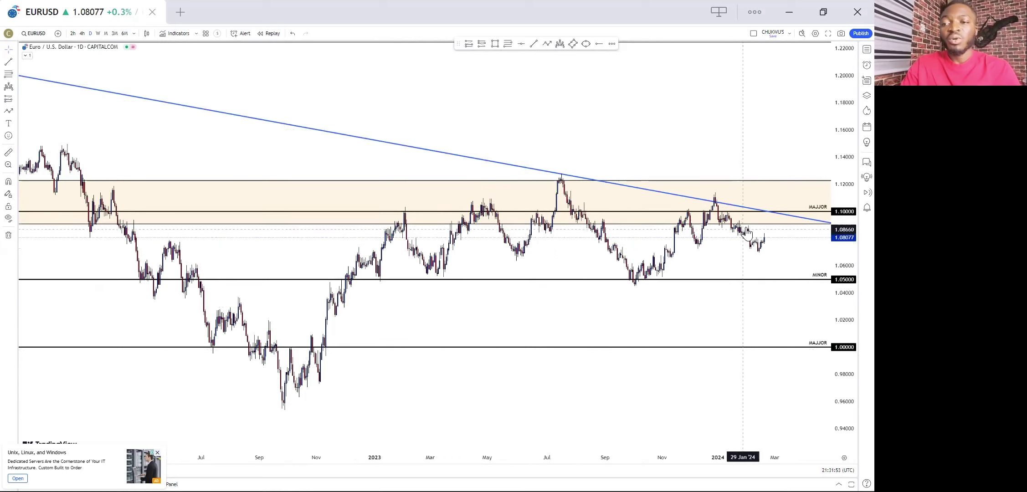
scroll(744, 223, up, 3)
scroll(743, 224, up, 2)
scroll(735, 224, up, 2)
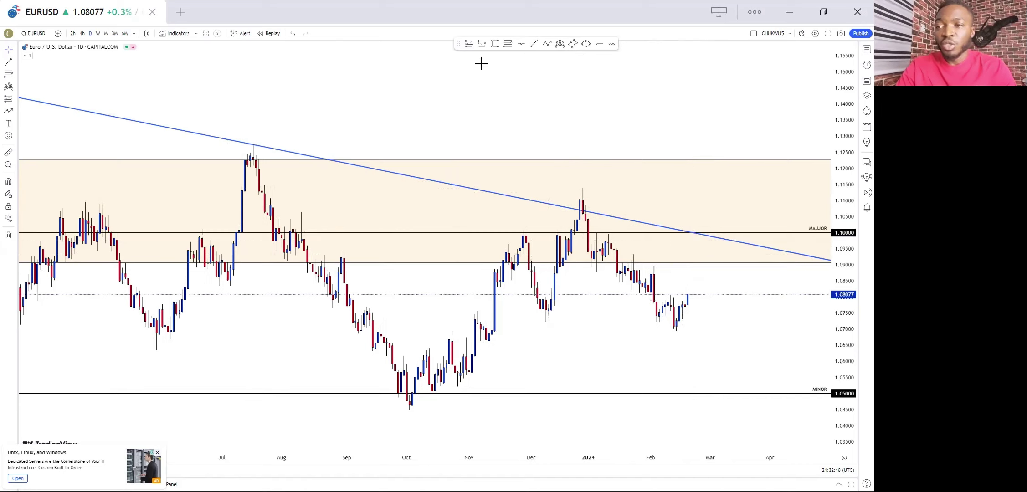
- Draw an ascending trend line from about 1.04385 at 3 Oct '23 to about 1.10992 at 8 Mar '24
click(534, 44)
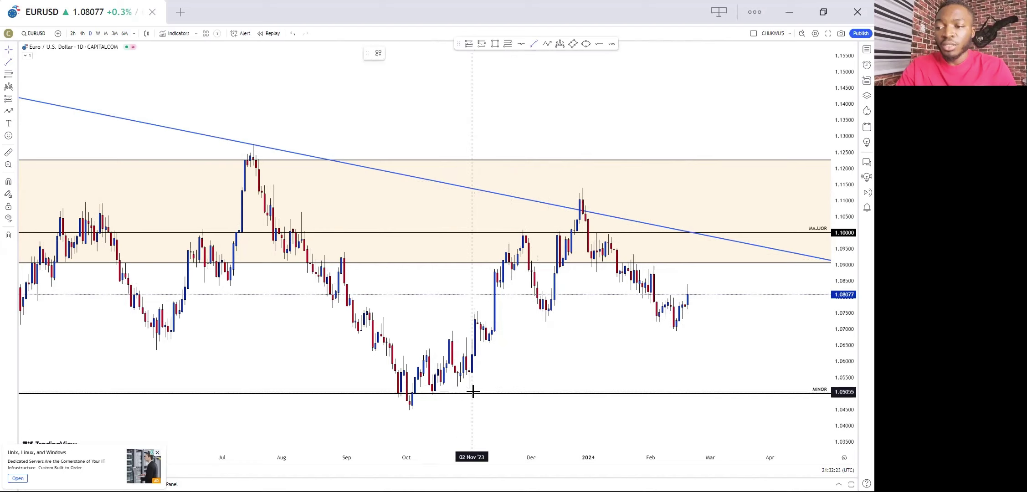
click(410, 413)
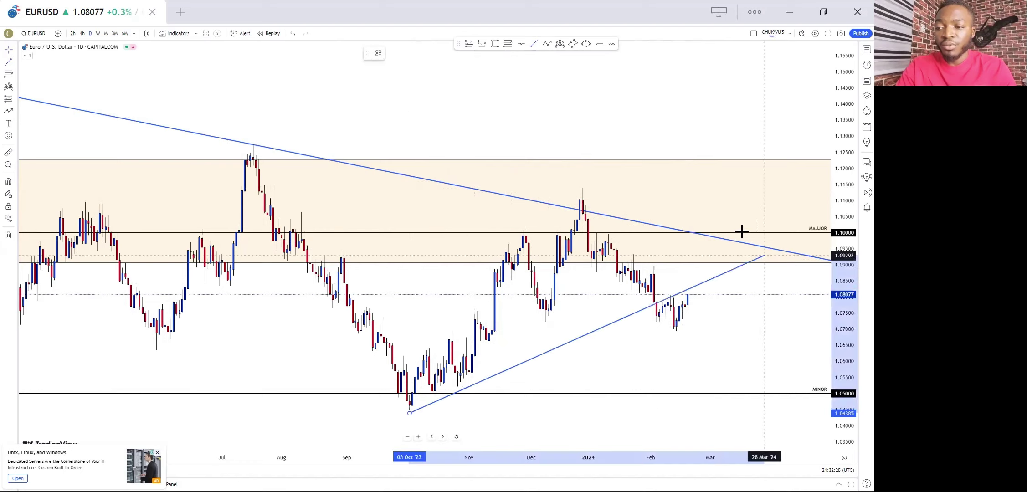
click(725, 201)
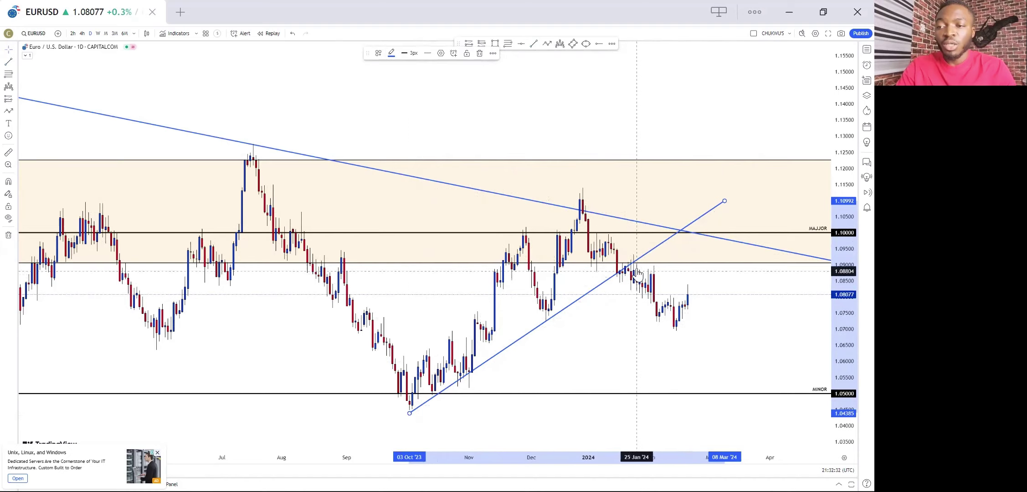
- Measure the price drop from the late-January break of the ascending trend line to the mid-February low, and clear the measurement
click(8, 153)
click(636, 269)
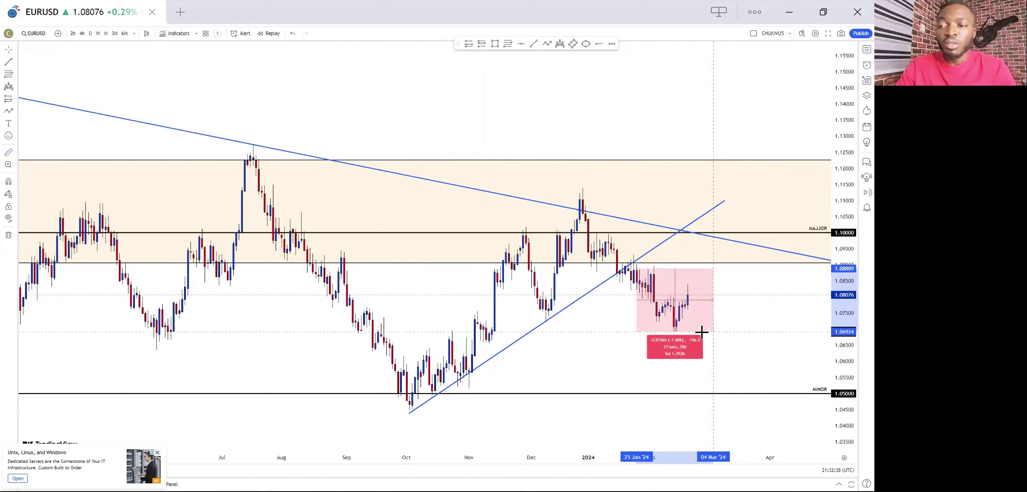
click(699, 330)
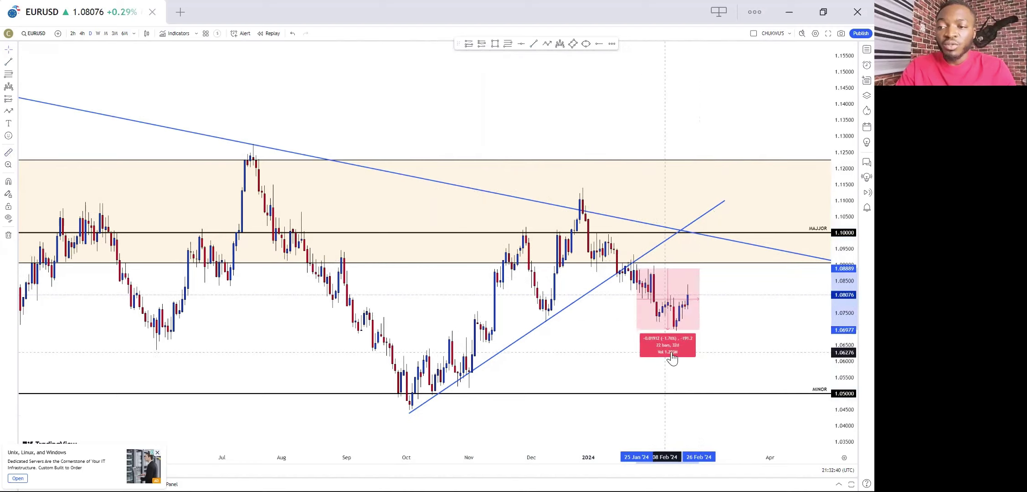
click(631, 365)
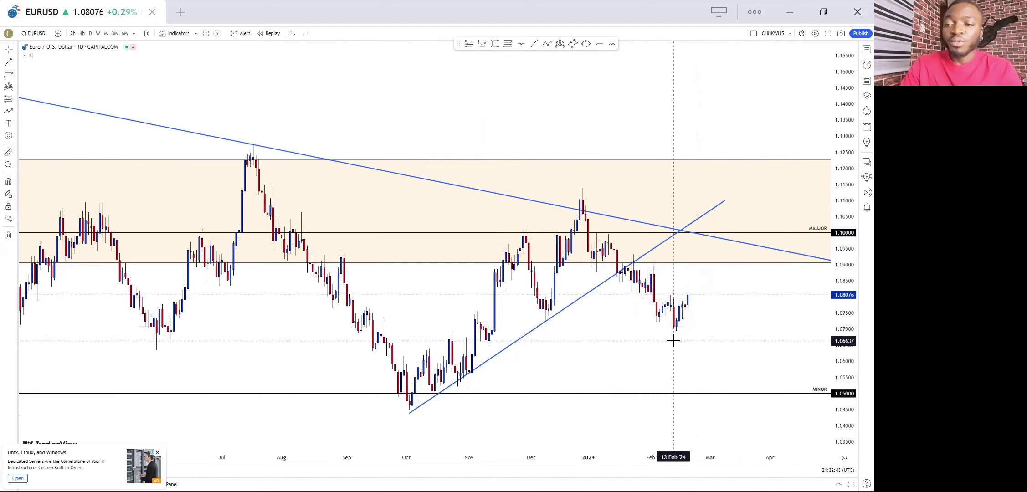
- Check the recent daily candles against the ascending trend line, and remove that line
scroll(668, 346, up, 3)
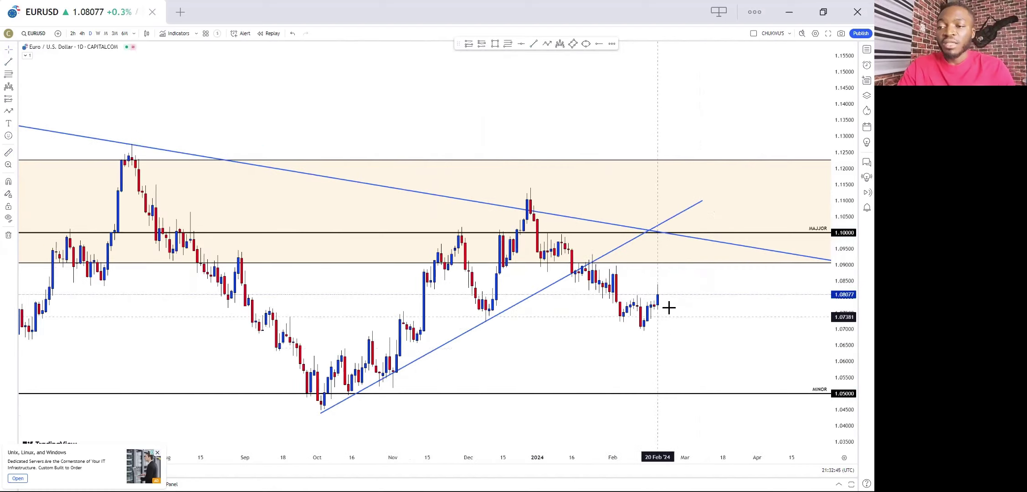
scroll(670, 306, down, 3)
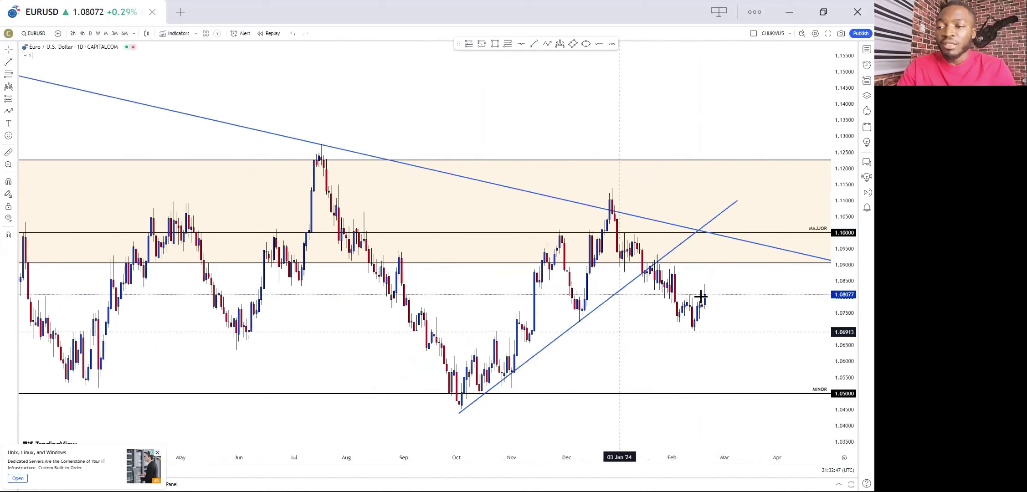
scroll(679, 314, up, 1)
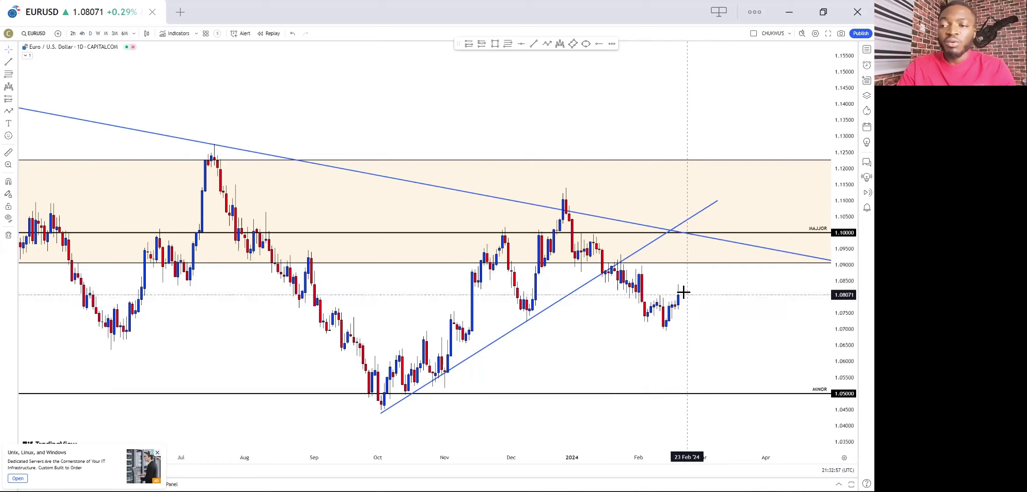
scroll(670, 285, up, 1)
scroll(647, 274, up, 1)
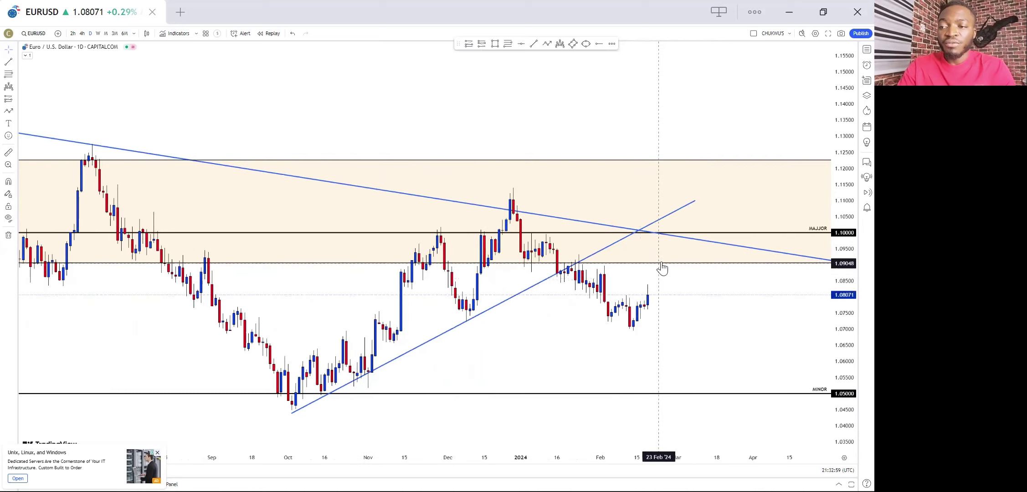
click(695, 201)
click(479, 53)
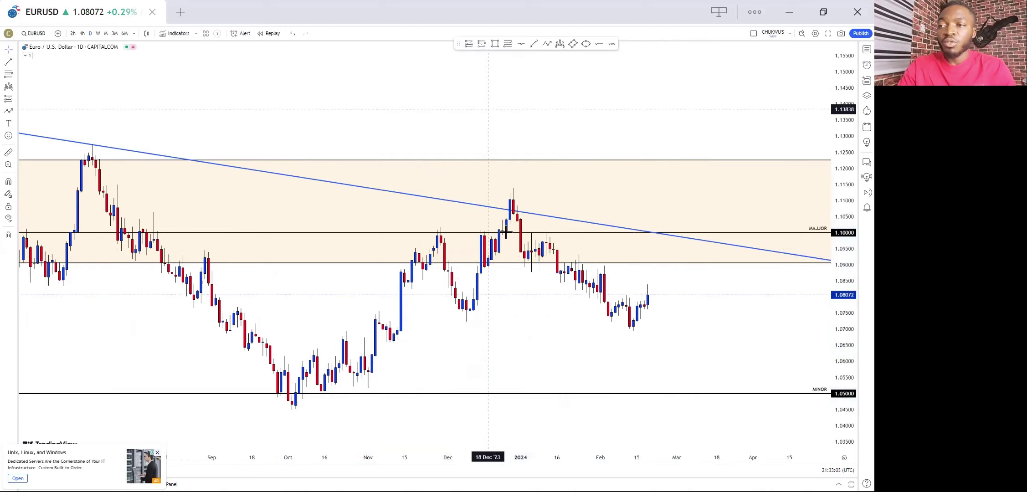
- Examine the daily price structure from the mid-2023 high through the October low to the February 2024 candles
scroll(669, 273, down, 2)
scroll(701, 274, up, 2)
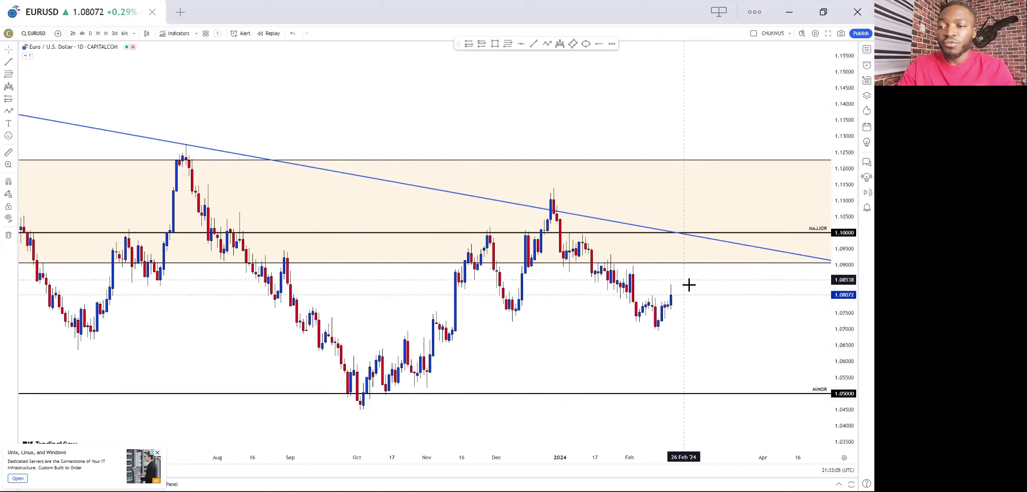
scroll(396, 290, down, 1)
drag(245, 342, 335, 341)
scroll(401, 271, up, 1)
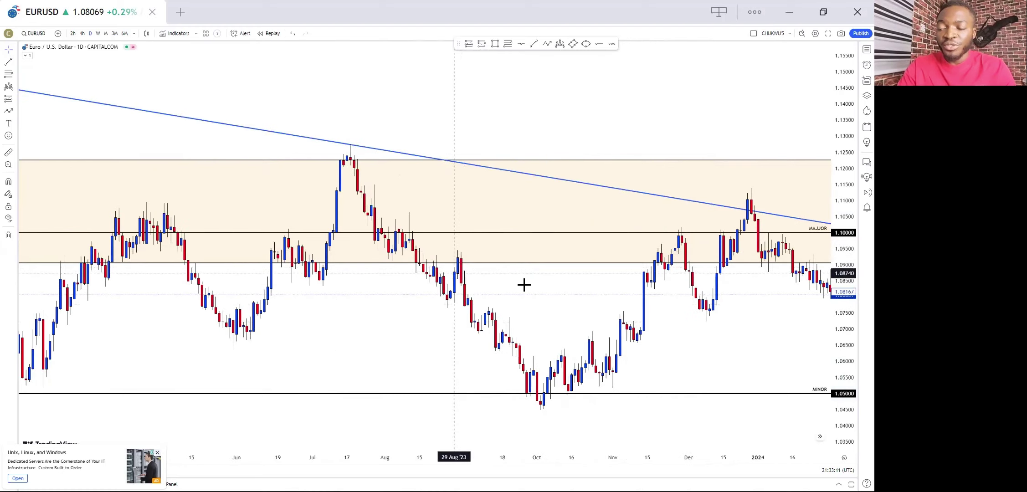
scroll(543, 293, up, 1)
drag(439, 302, 362, 302)
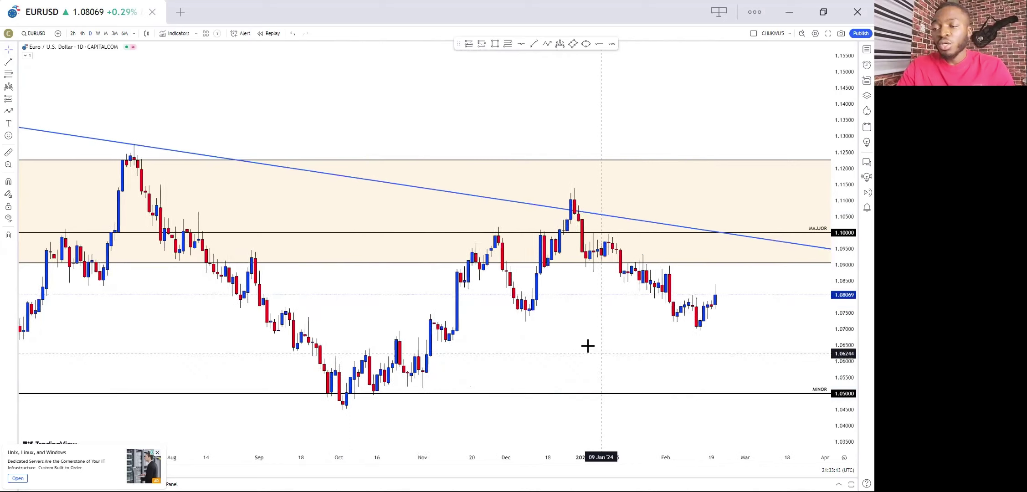
drag(587, 346, 509, 318)
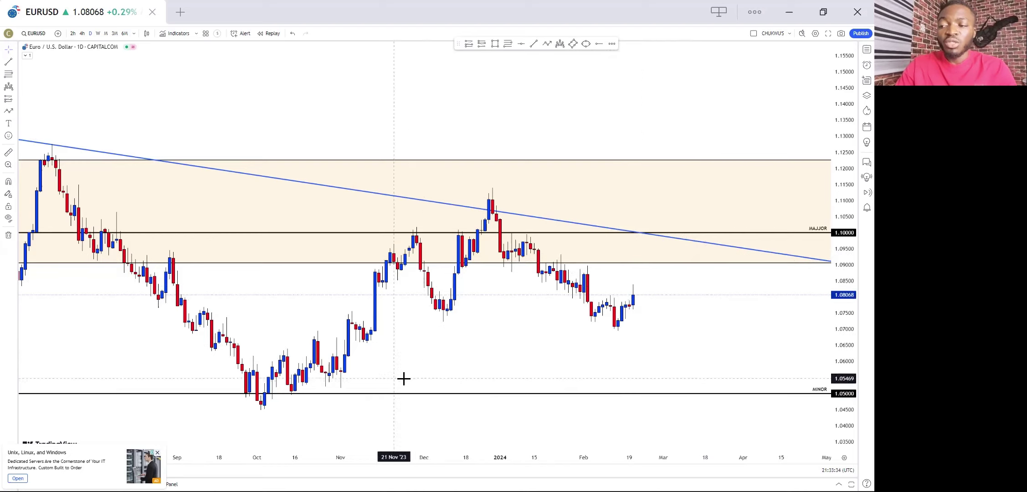
scroll(456, 367, up, 2)
drag(431, 341, 603, 316)
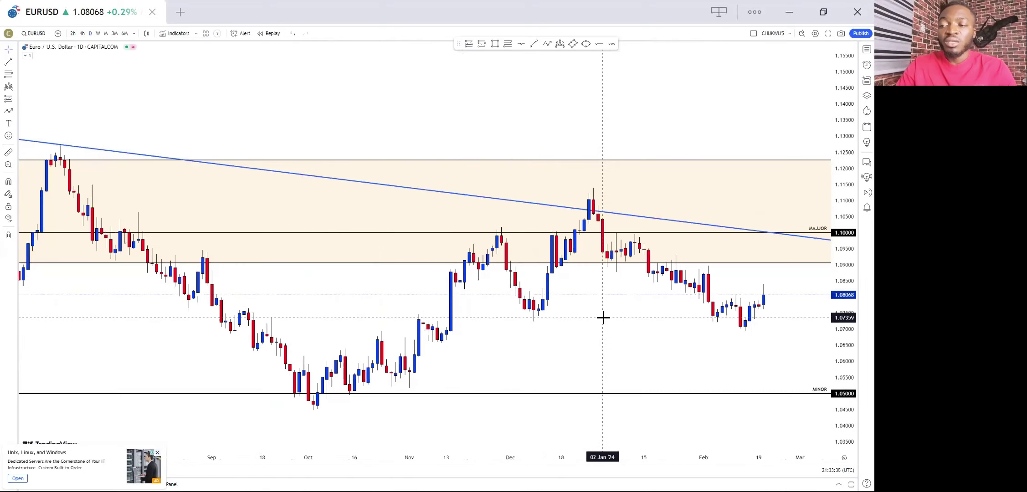
scroll(585, 332, up, 2)
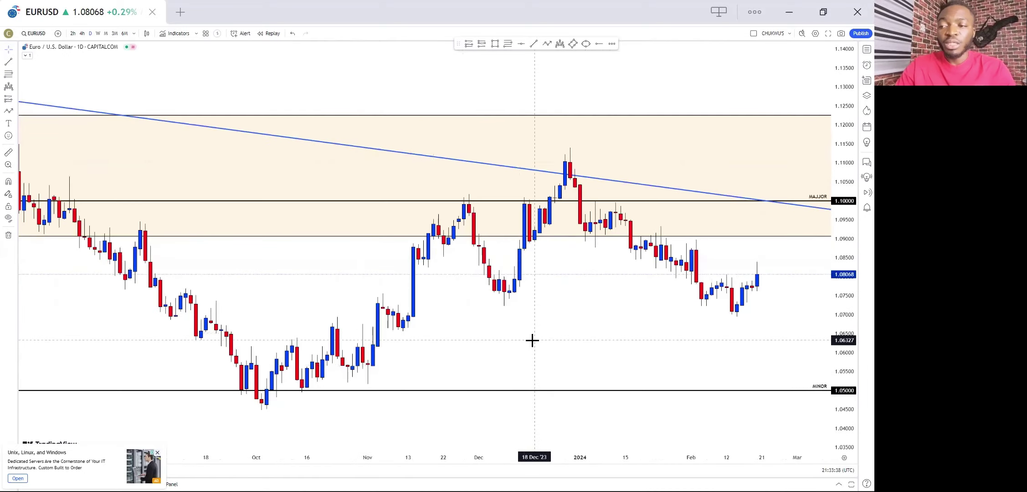
scroll(597, 355, down, 1)
scroll(546, 363, down, 2)
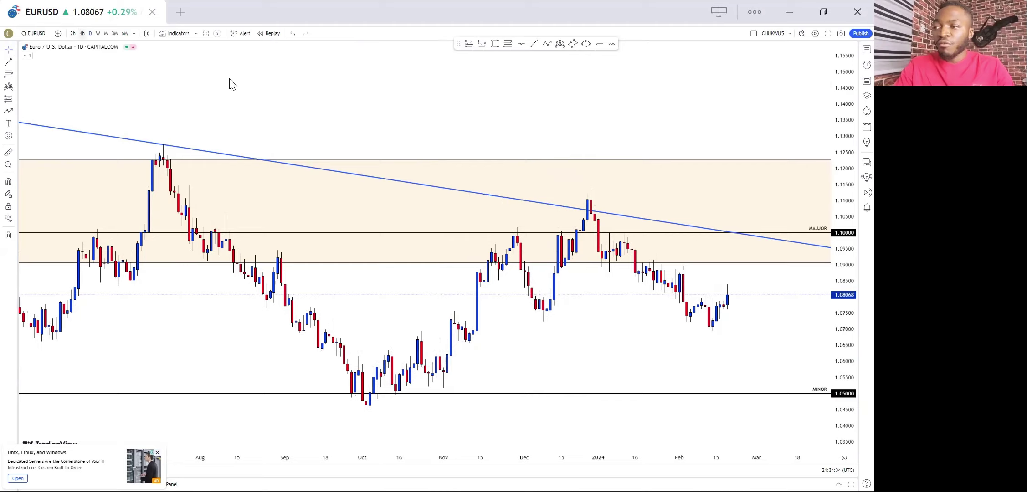
- Switch the EURUSD chart to the 4-hour timeframe and bring the January–February 2024 candles into view
key(4)
key(h)
key(Return)
scroll(688, 320, up, 4)
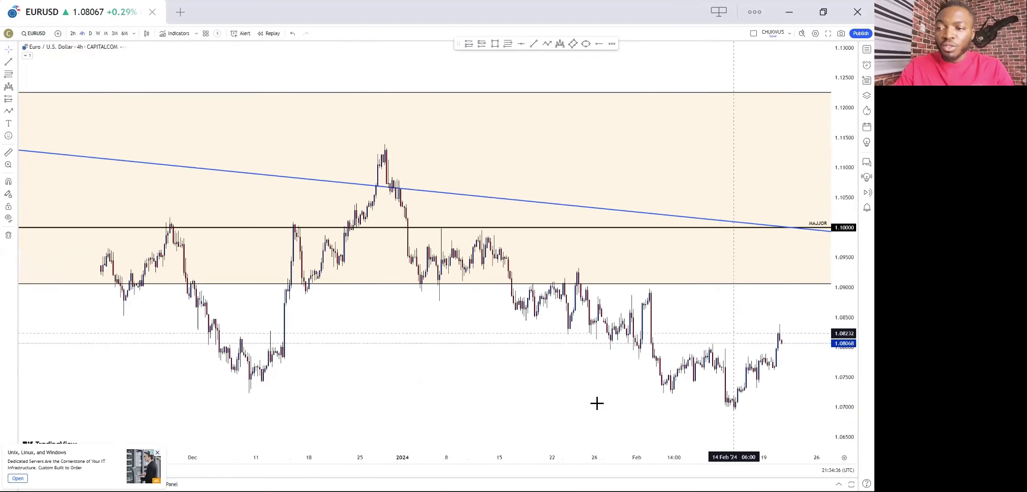
scroll(585, 373, right, 5)
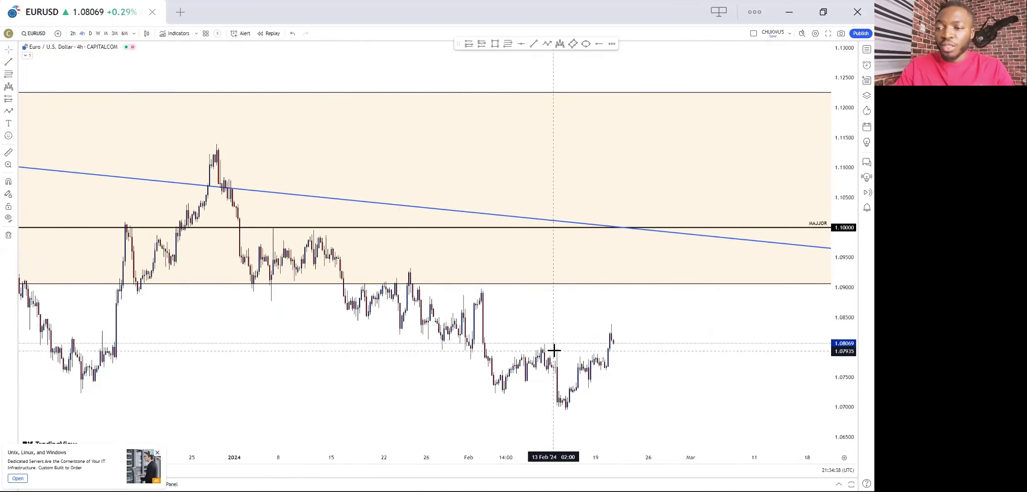
- Examine the 4-hour price structure from the late-December high through the mid-February low to the latest candles
scroll(553, 350, up, 2)
scroll(538, 394, down, 2)
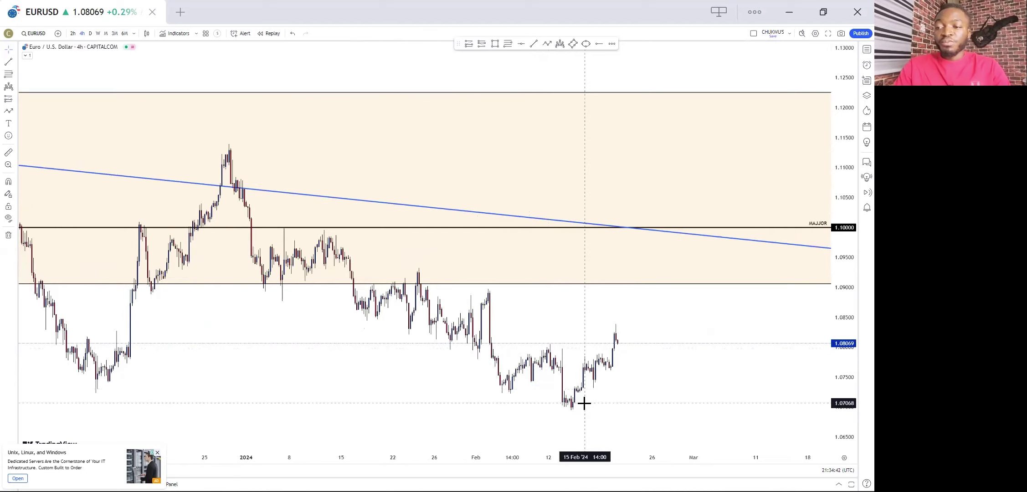
scroll(584, 404, up, 2)
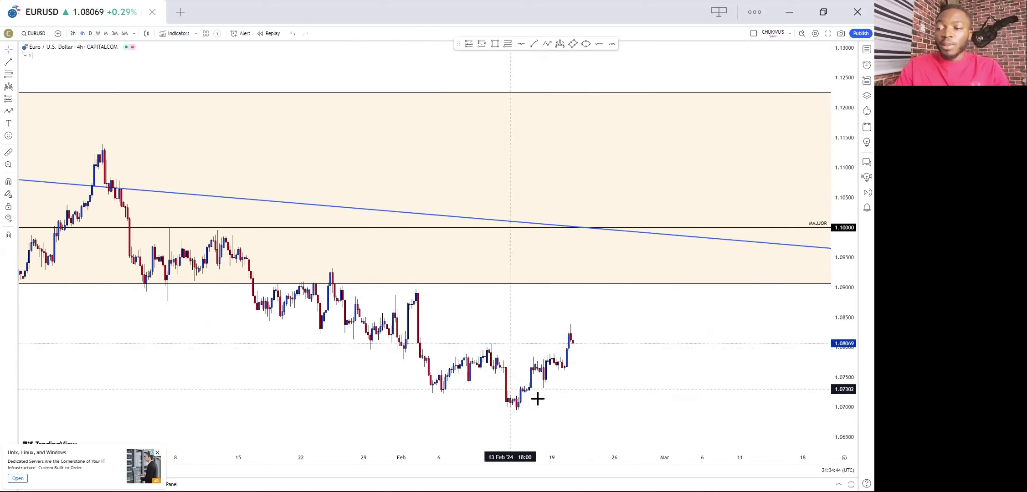
scroll(547, 394, down, 4)
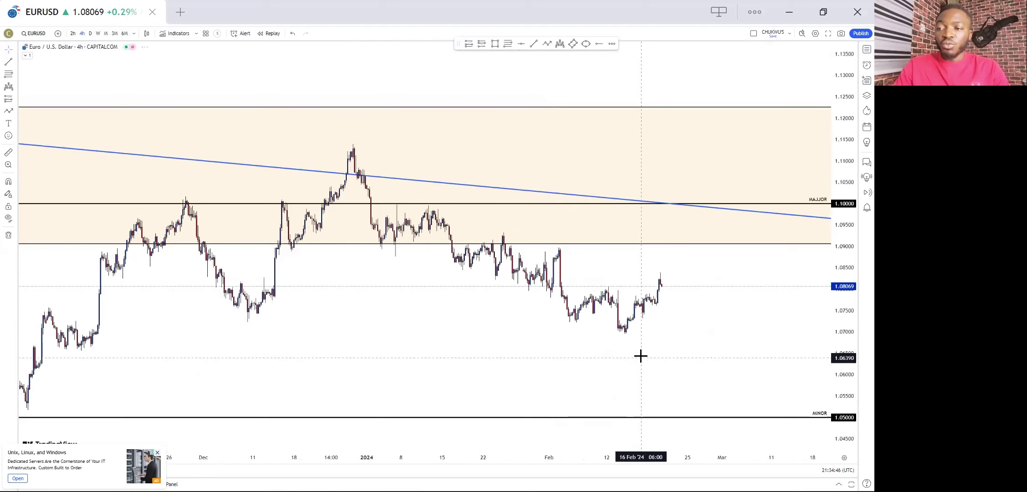
scroll(638, 351, down, 2)
scroll(574, 387, up, 3)
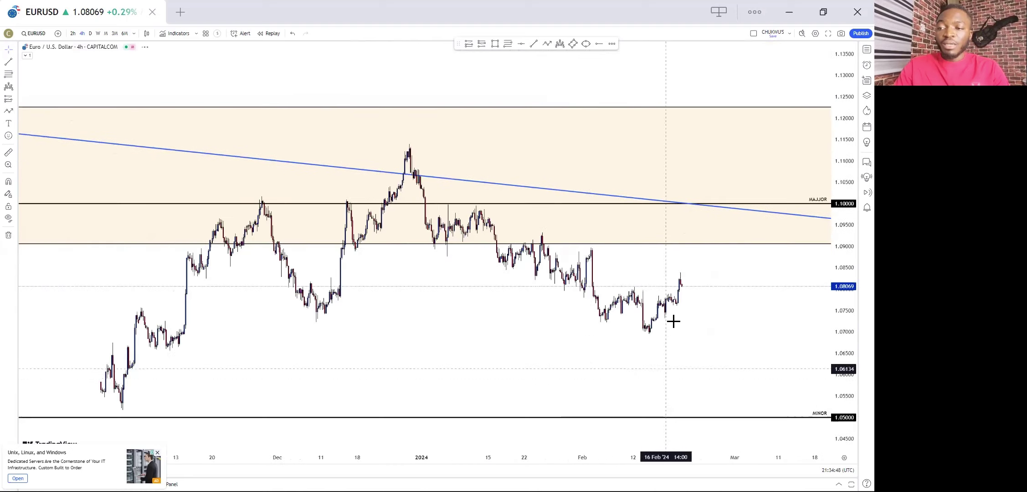
scroll(673, 322, up, 3)
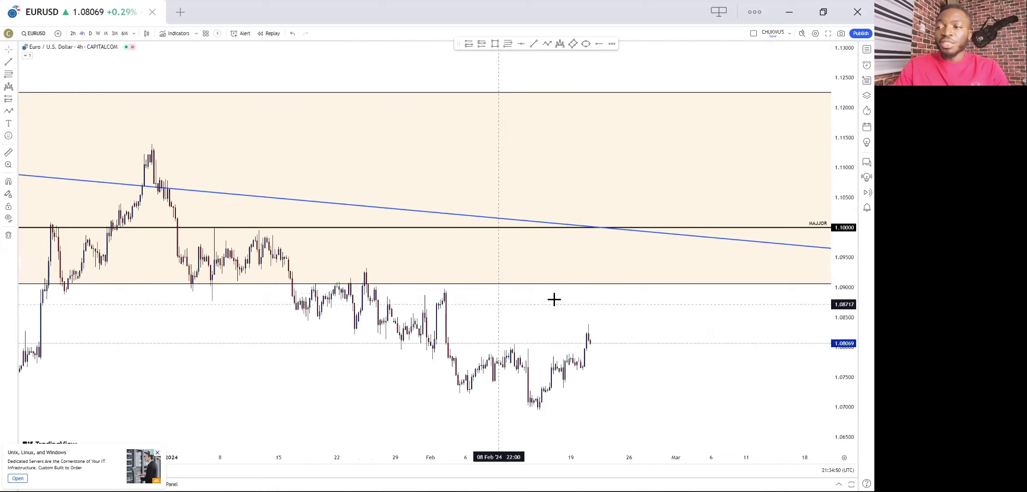
scroll(569, 346, up, 2)
scroll(586, 358, down, 3)
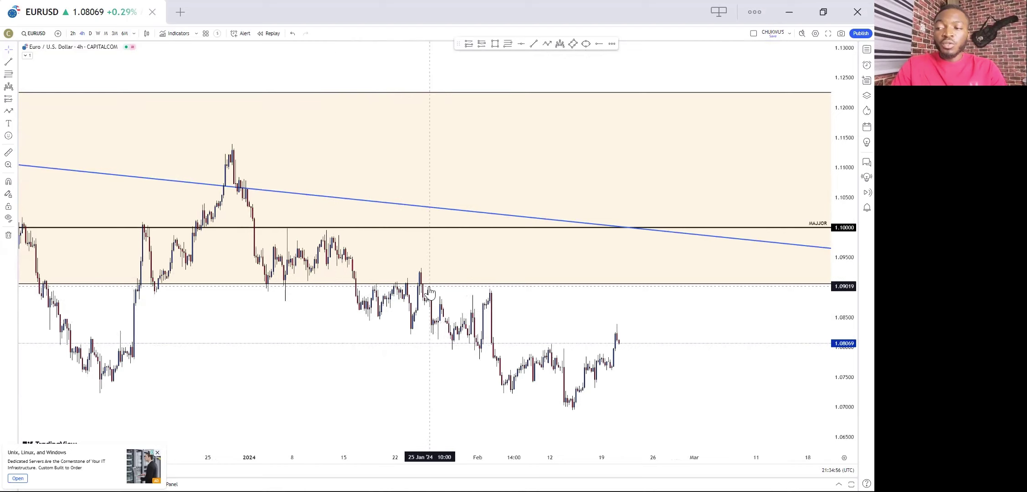
drag(264, 309, 465, 319)
scroll(466, 319, up, 3)
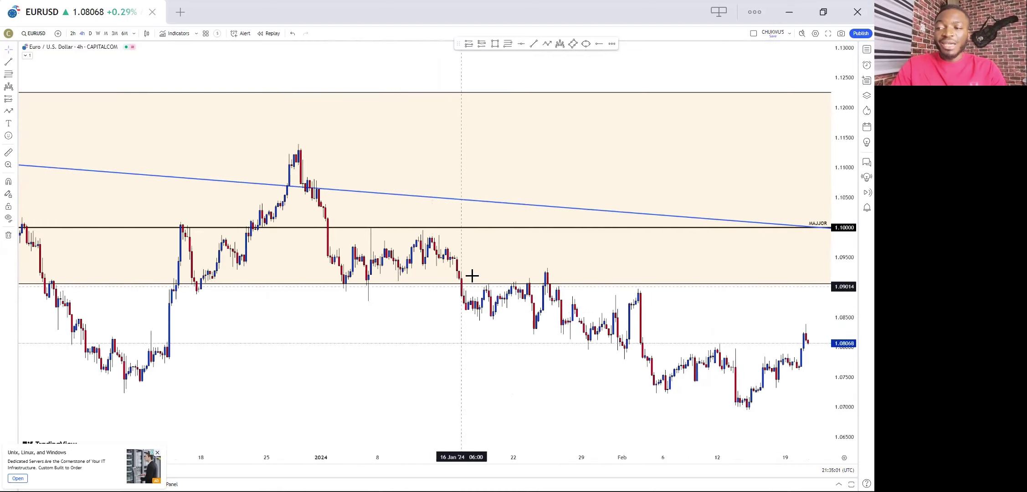
scroll(703, 323, right, 5)
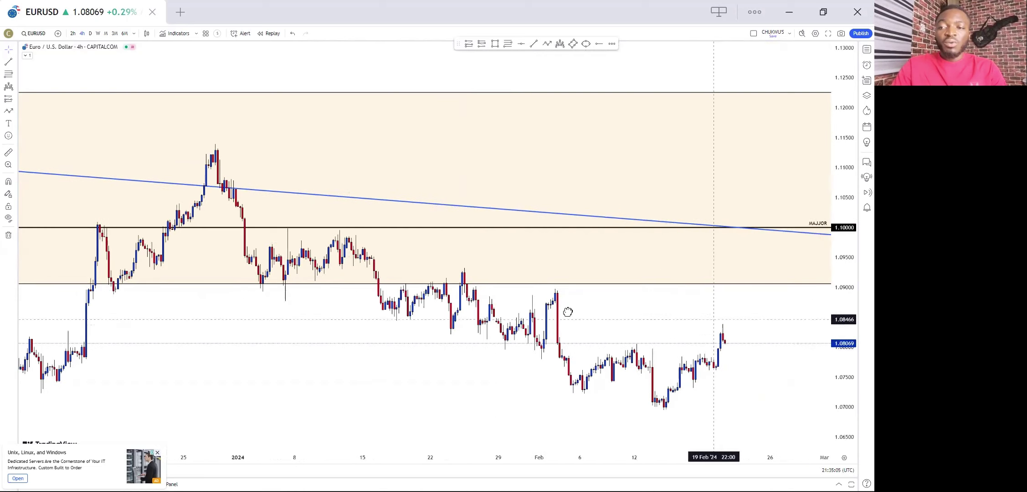
scroll(568, 313, right, 6)
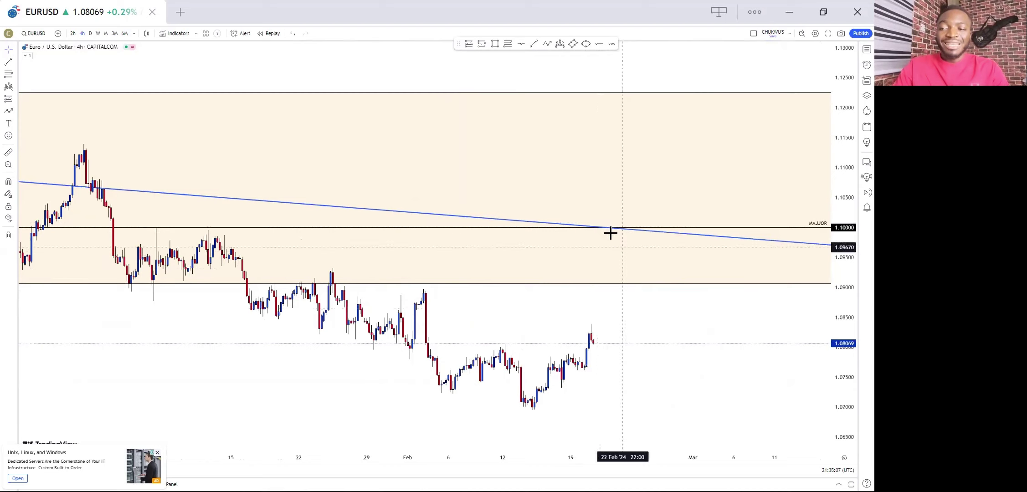
scroll(567, 296, down, 3)
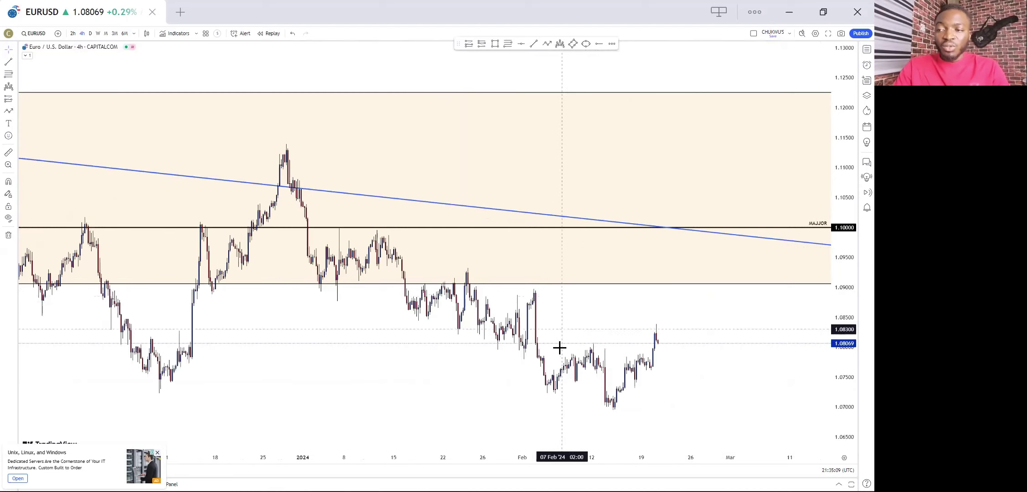
- Draw a Fibonacci retracement from about 1.11382 at 2 Jan '24 down to about 1.06959 at 6 Mar '24
click(508, 43)
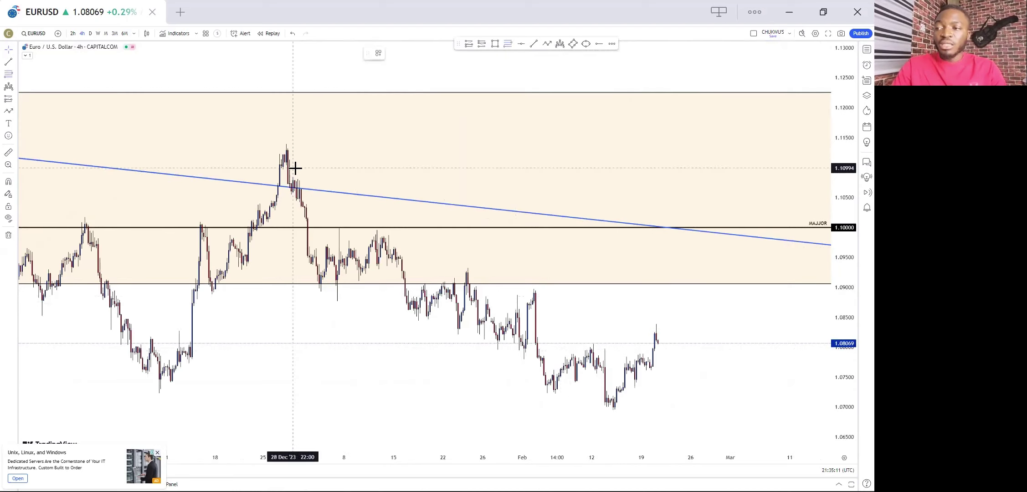
click(306, 145)
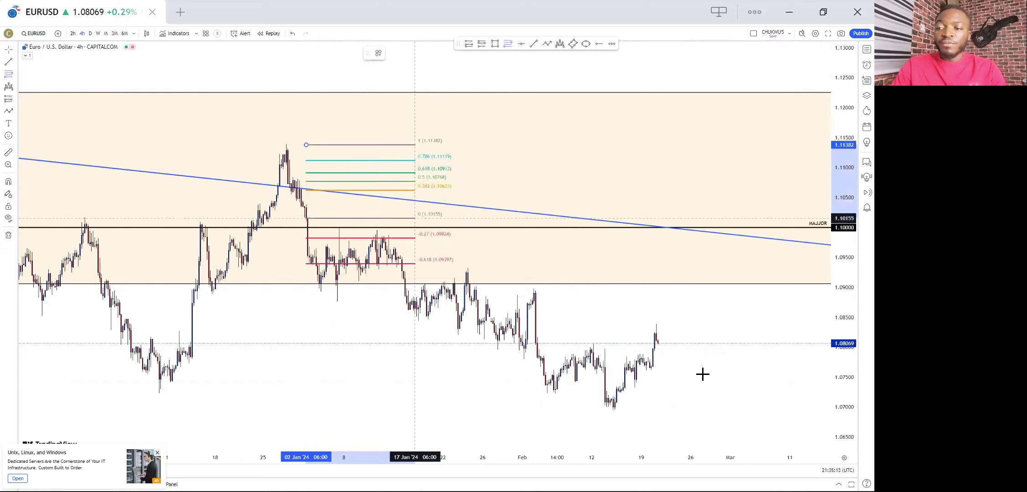
click(761, 409)
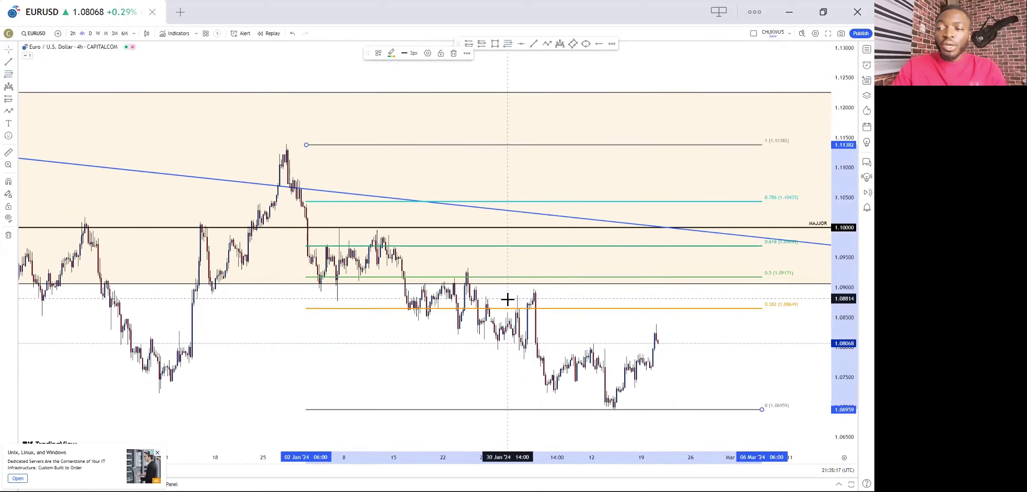
scroll(610, 276, up, 2)
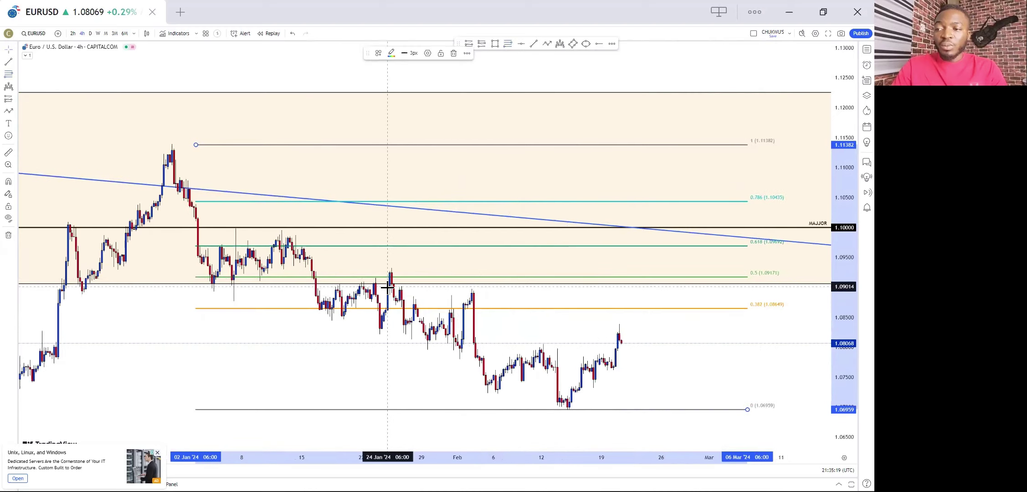
- Mark the zone between the 0.618 and 0.5 retracement levels with a rectangle from about 18 Jan to 29 Feb '24
click(494, 45)
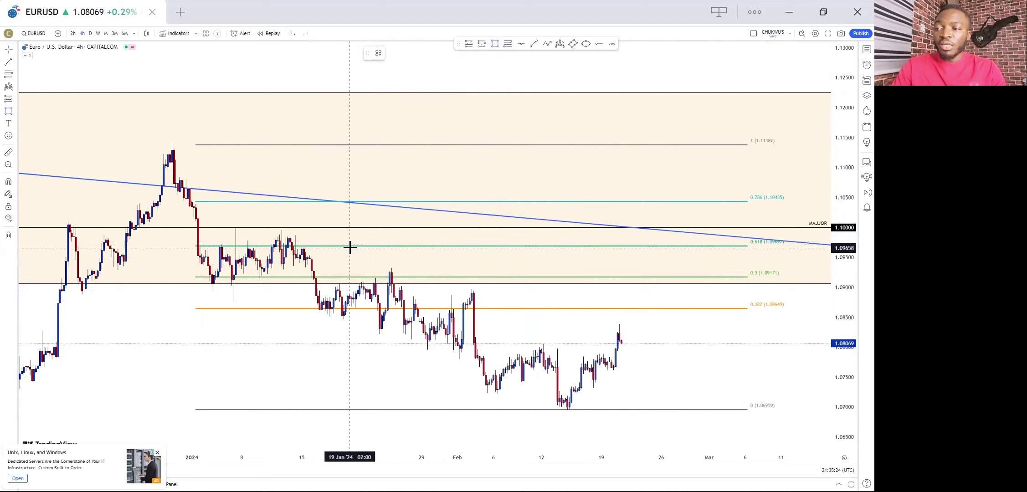
drag(347, 245, 697, 277)
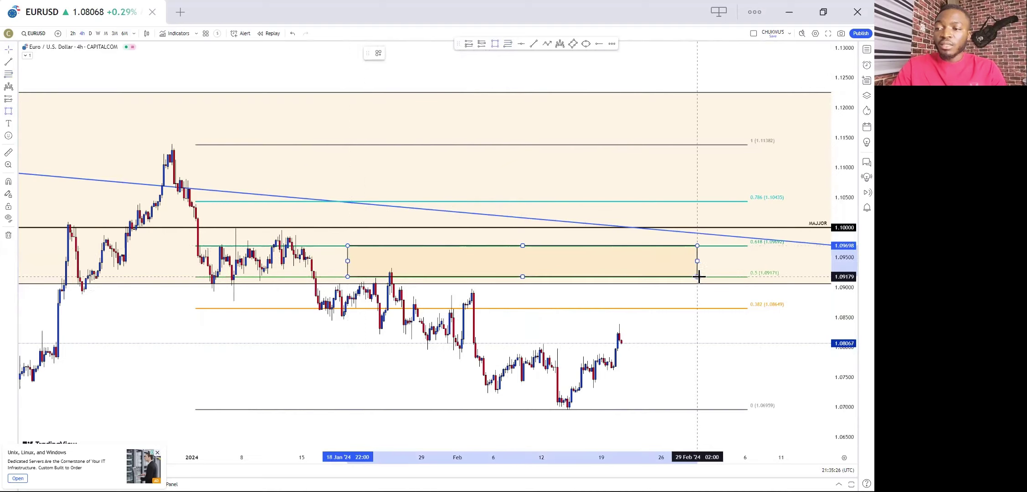
click(532, 314)
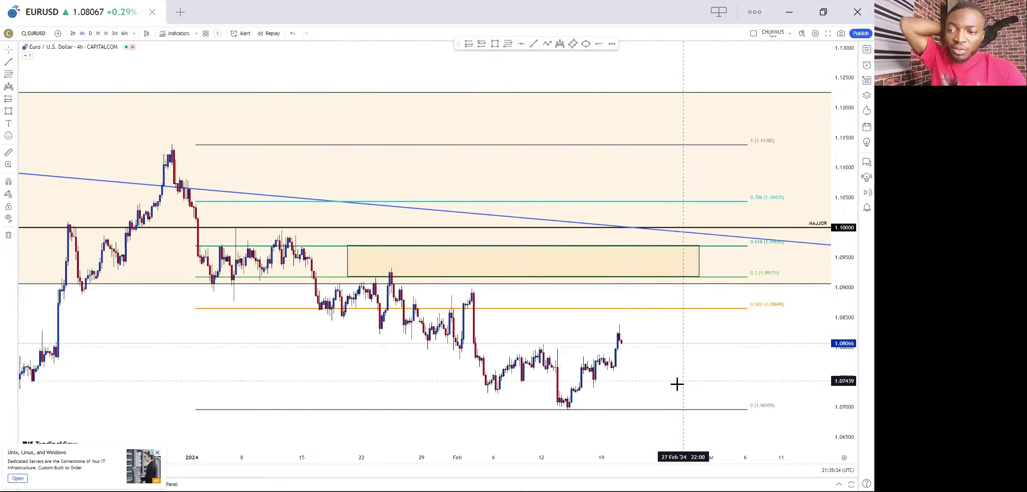
- Draw an ascending trend line from about 1.06918 at 14 Feb '24 through the rising lows to about 1.094 in early March
scroll(674, 383, up, 2)
scroll(624, 280, up, 2)
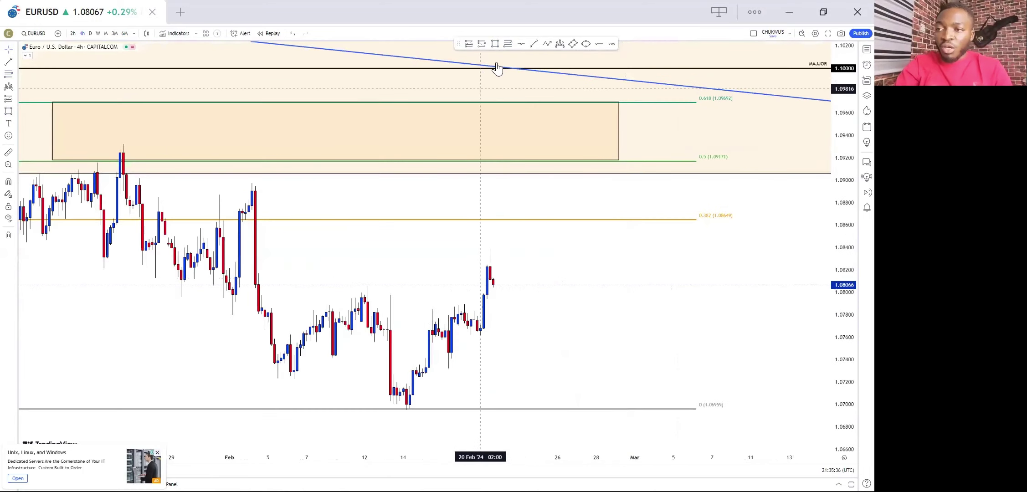
click(404, 414)
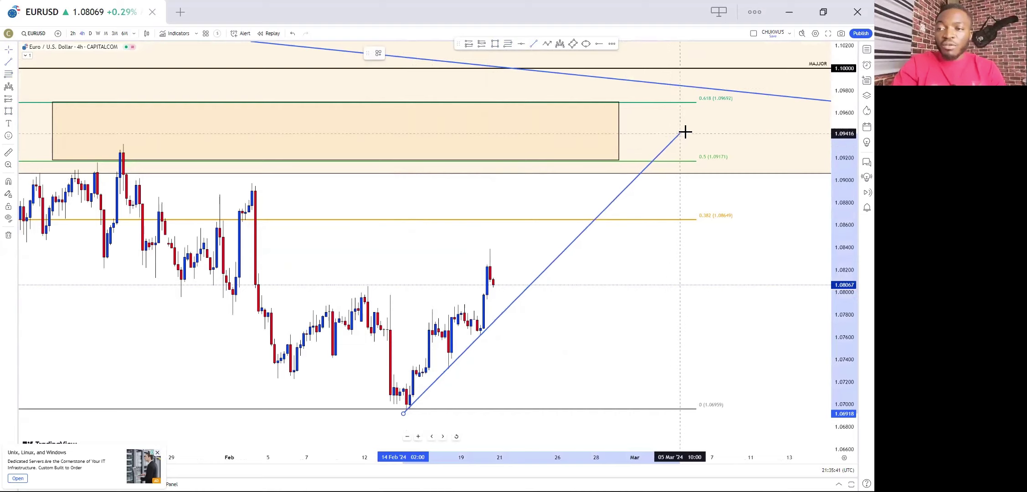
click(688, 130)
click(516, 350)
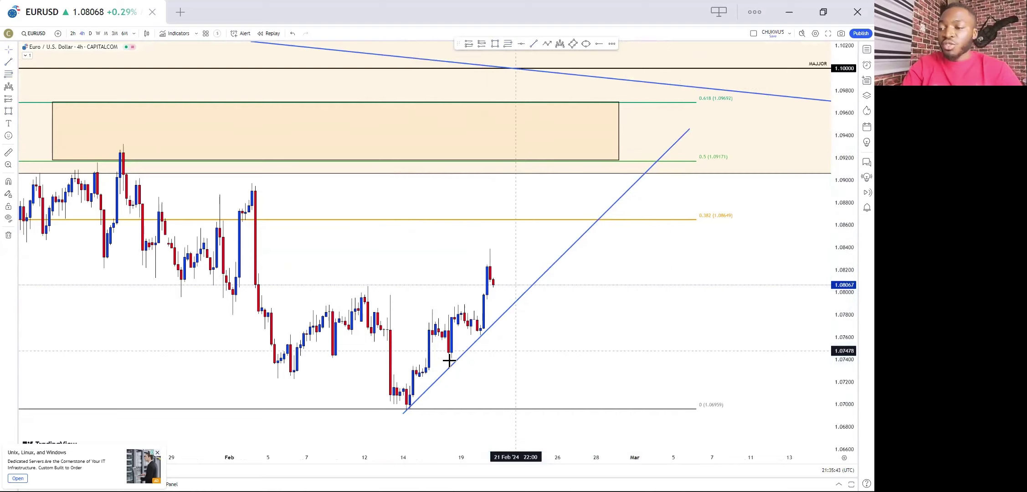
- Examine the recent 4-hour candles against the ascending trend line, the retracement zone and the descending trend line
scroll(497, 296, up, 2)
scroll(596, 327, up, 2)
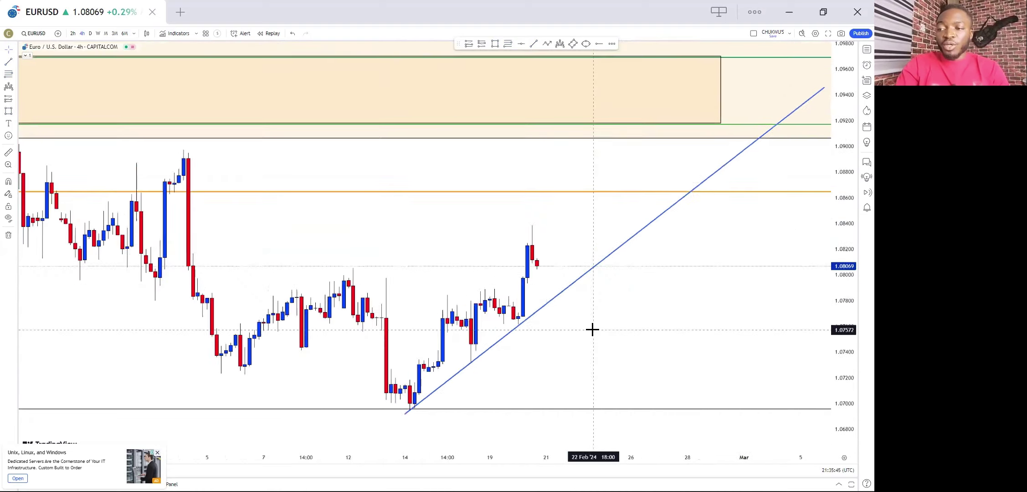
scroll(592, 329, up, 1)
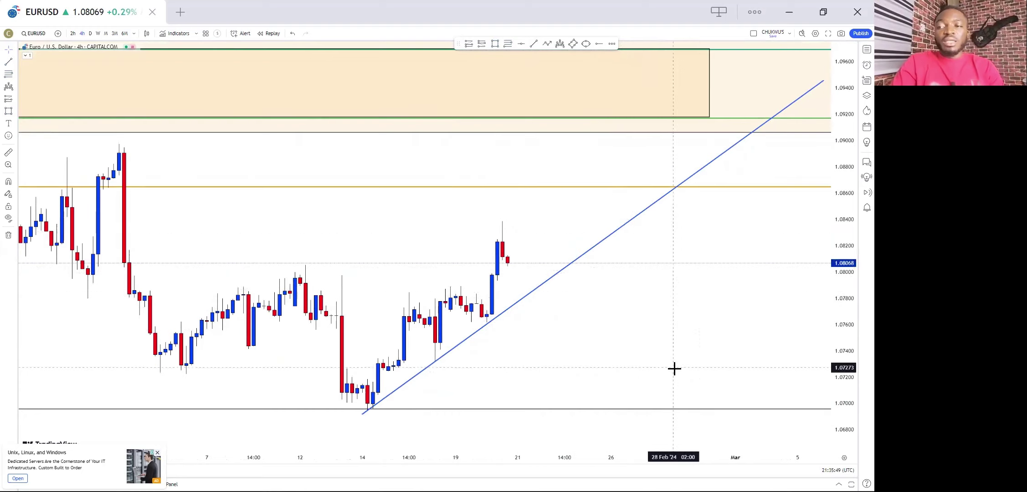
scroll(674, 368, down, 5)
scroll(678, 394, up, 3)
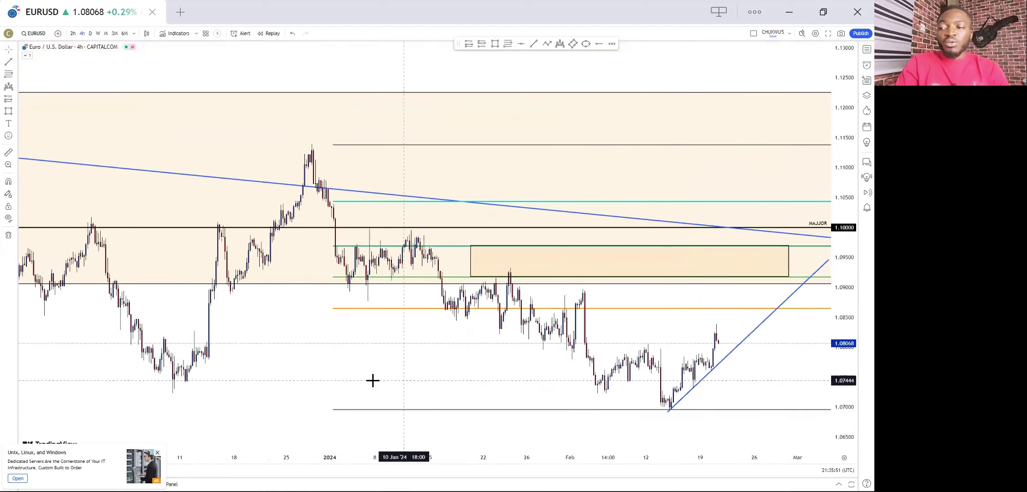
scroll(275, 366, up, 3)
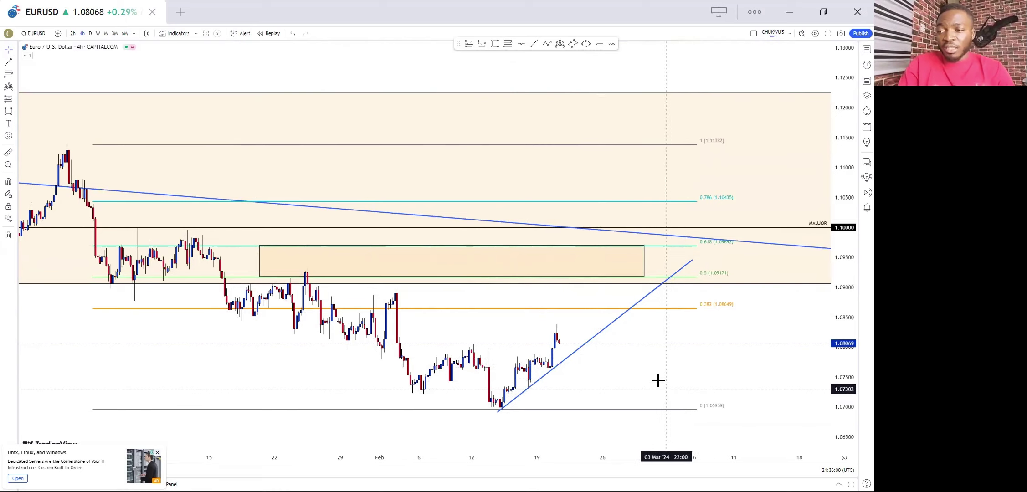
scroll(658, 379, up, 2)
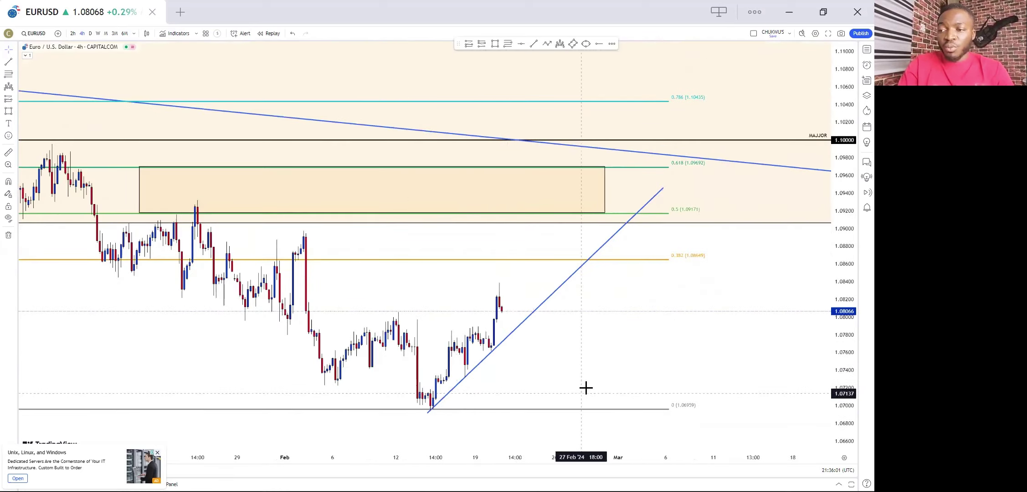
scroll(584, 390, down, 3)
scroll(668, 393, down, 3)
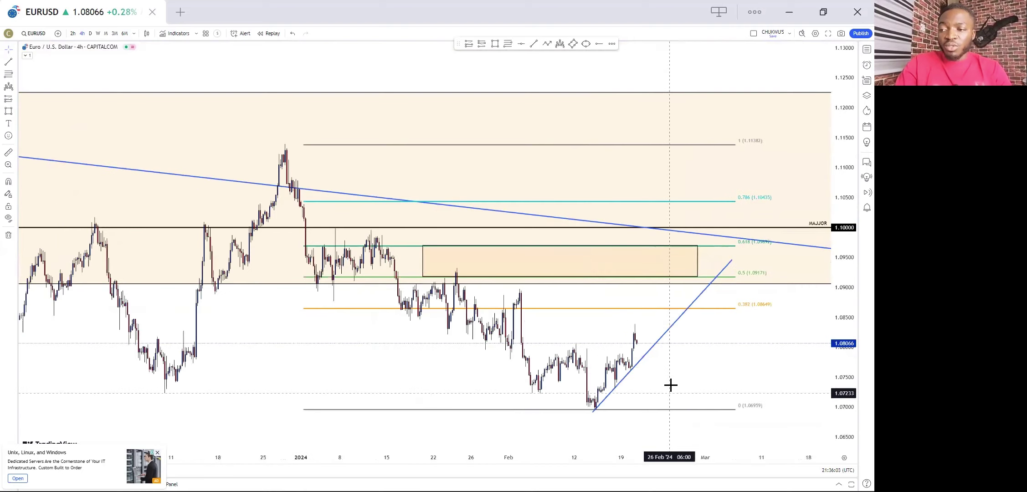
scroll(660, 396, down, 2)
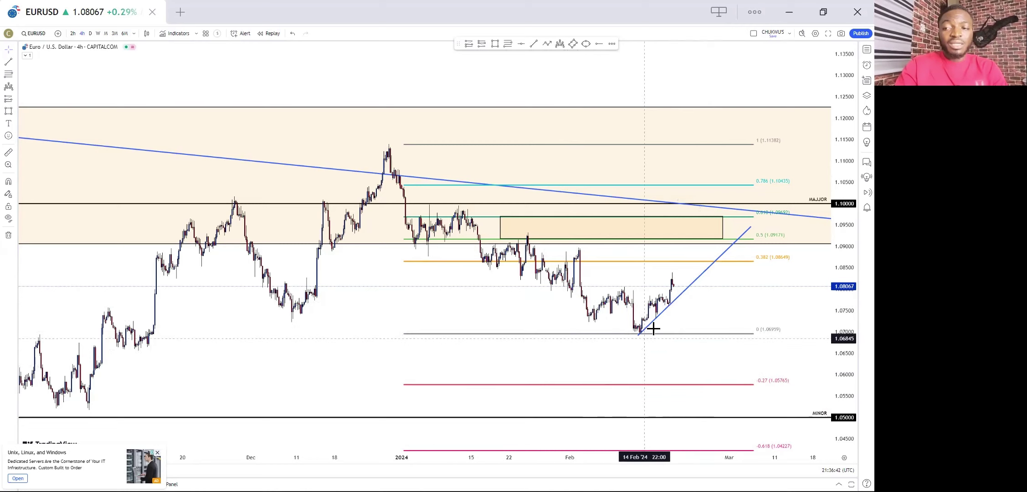
click(686, 263)
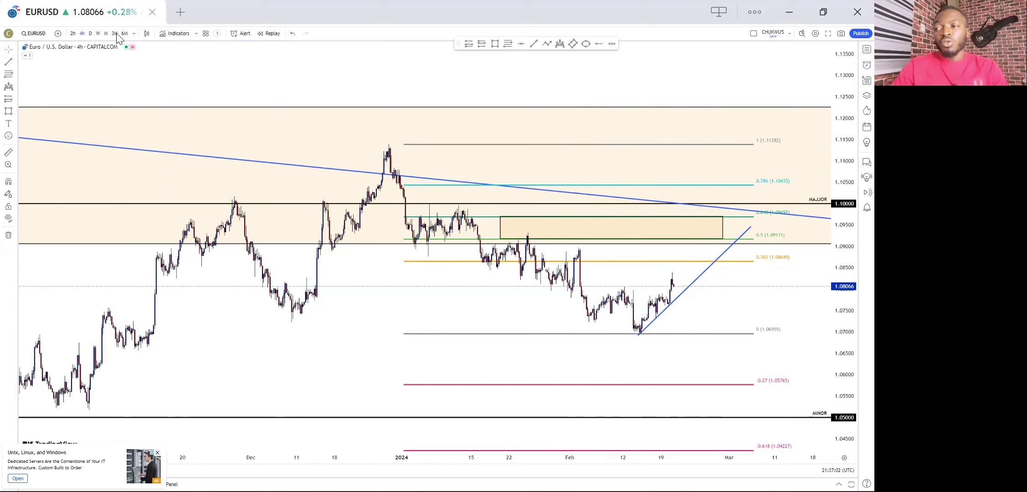
- Switch to the 3-month timeframe, reset the chart view and enlarge the candles from 2016 to 2024
right_click(631, 210)
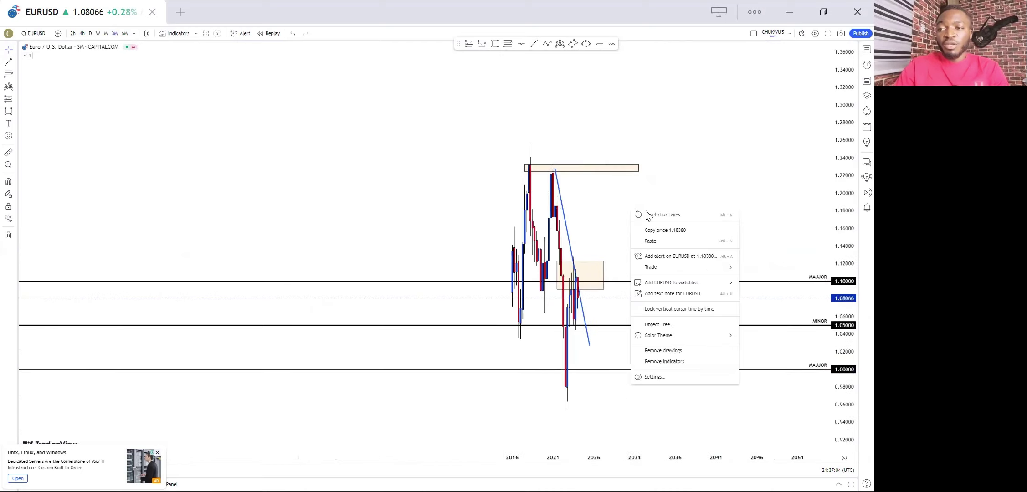
click(663, 215)
scroll(660, 270, up, 4)
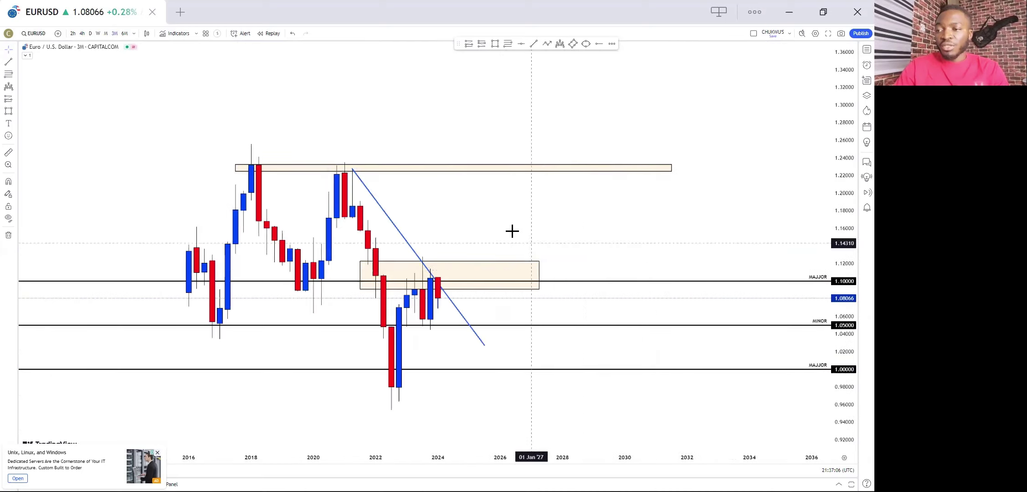
scroll(611, 216, up, 1)
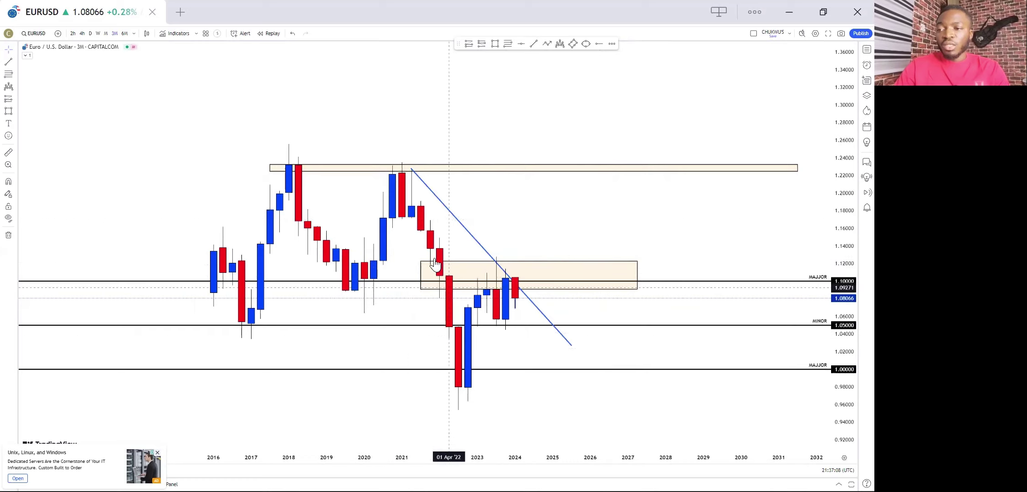
- Switch to the monthly timeframe and examine the candles from 2018 to 2024 against the descending trend line and the 1.10000 zone
scroll(414, 250, down, 1)
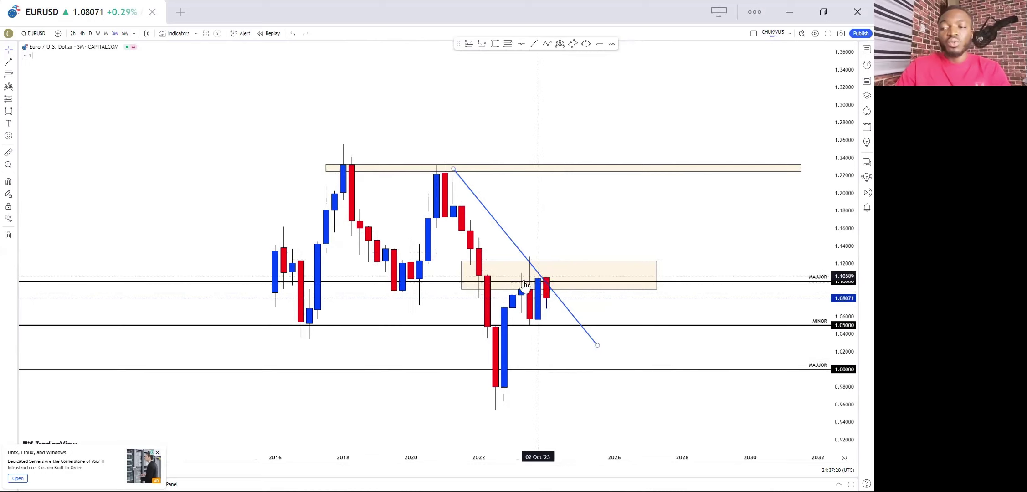
click(106, 33)
drag(658, 226, 410, 233)
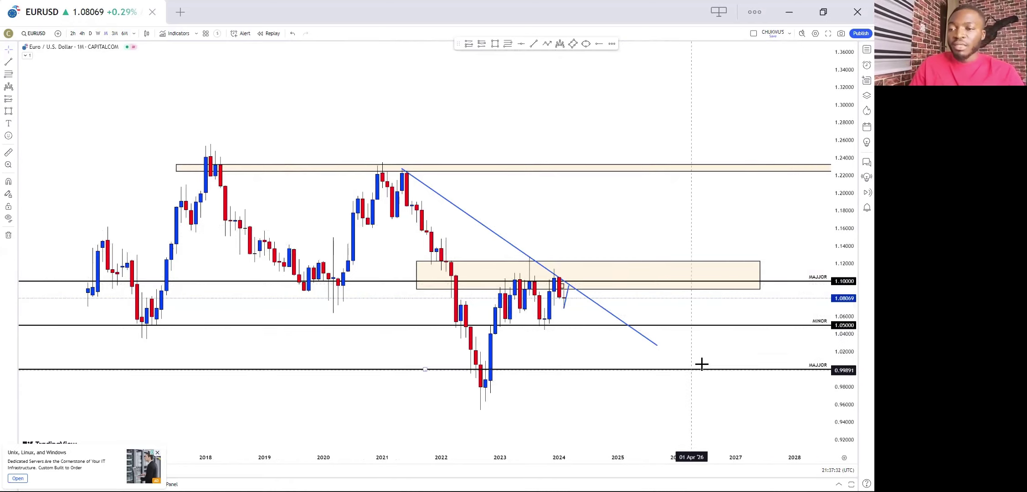
scroll(729, 351, down, 1)
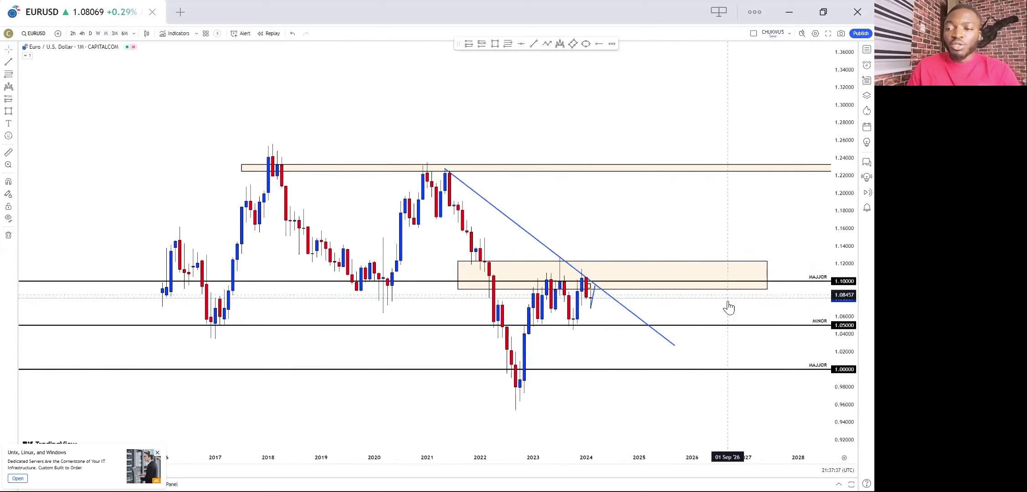
scroll(607, 351, up, 1)
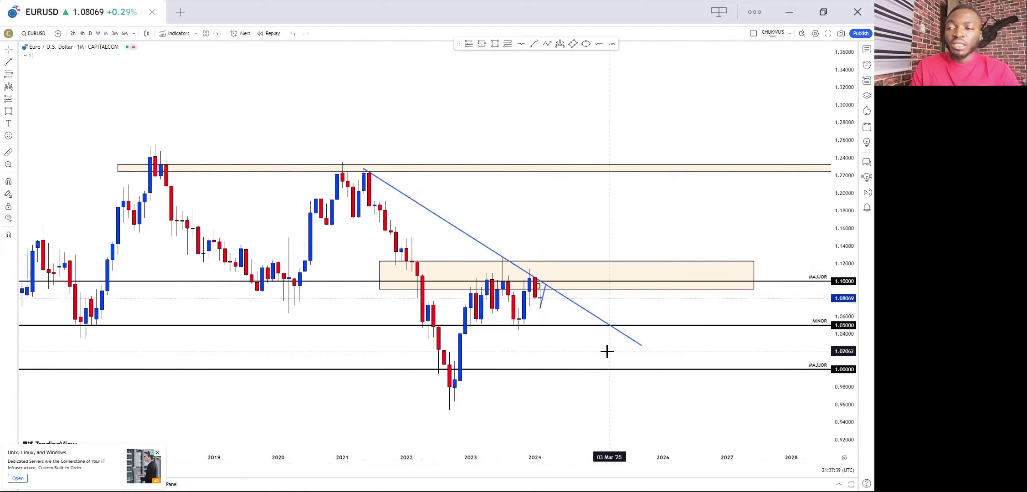
scroll(631, 347, down, 1)
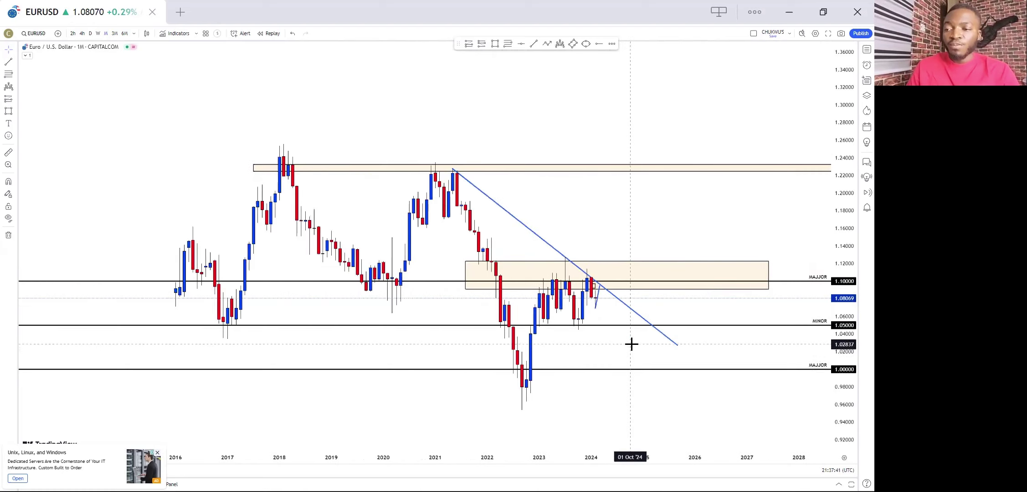
scroll(692, 344, up, 1)
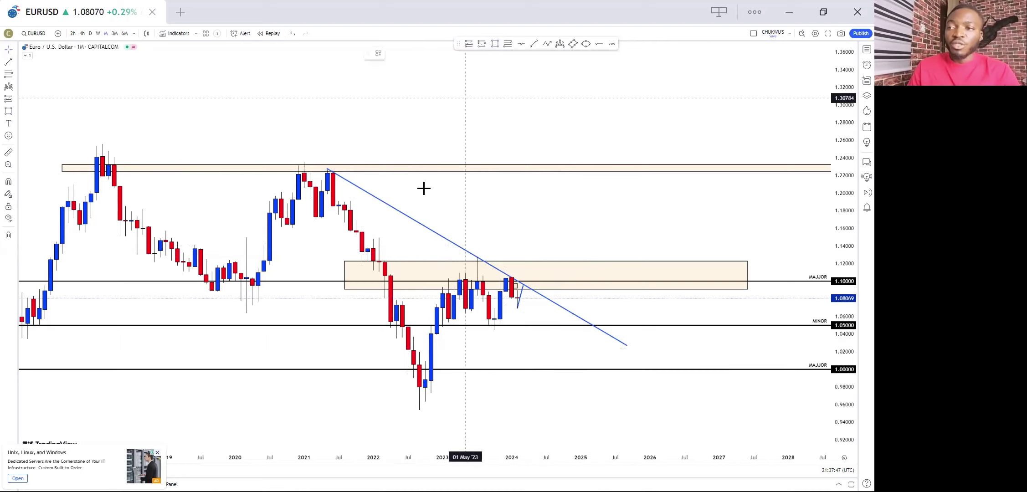
- Frame the monthly candles from about June '22 to December '24 with a rectangle between about 1.15551 and 0.96209, and delete it
drag(402, 232, 574, 403)
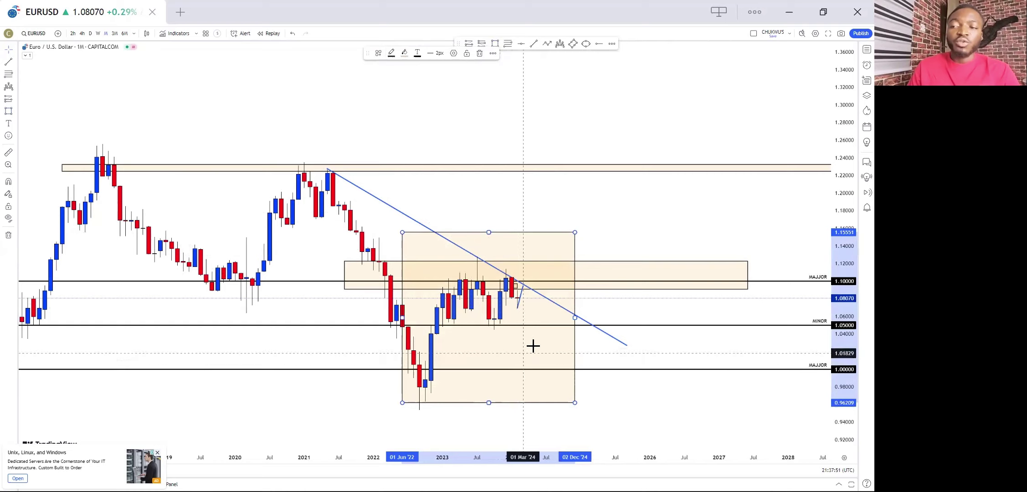
click(479, 53)
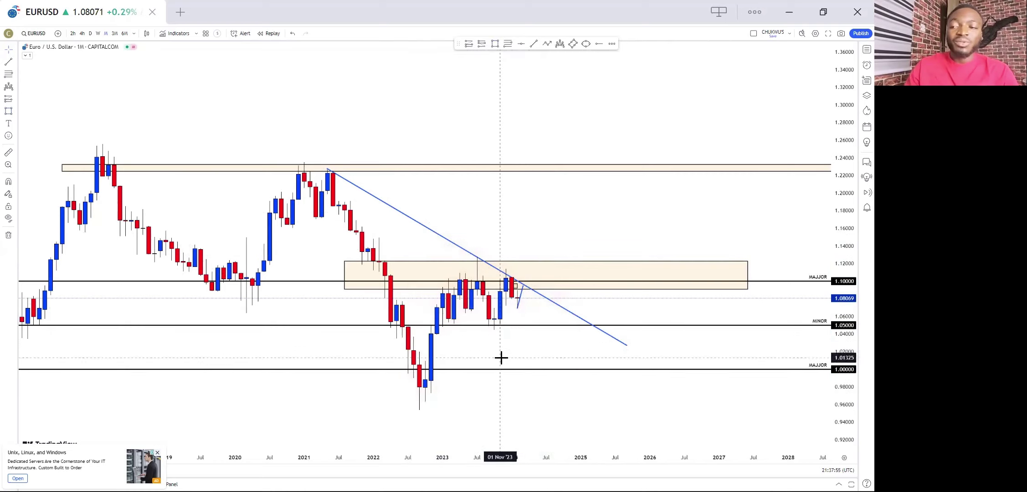
- Try a Fibonacci retracement from about 1.22915 at June '21 down to about 0.95434 on the monthly chart, and delete it
scroll(501, 344, up, 2)
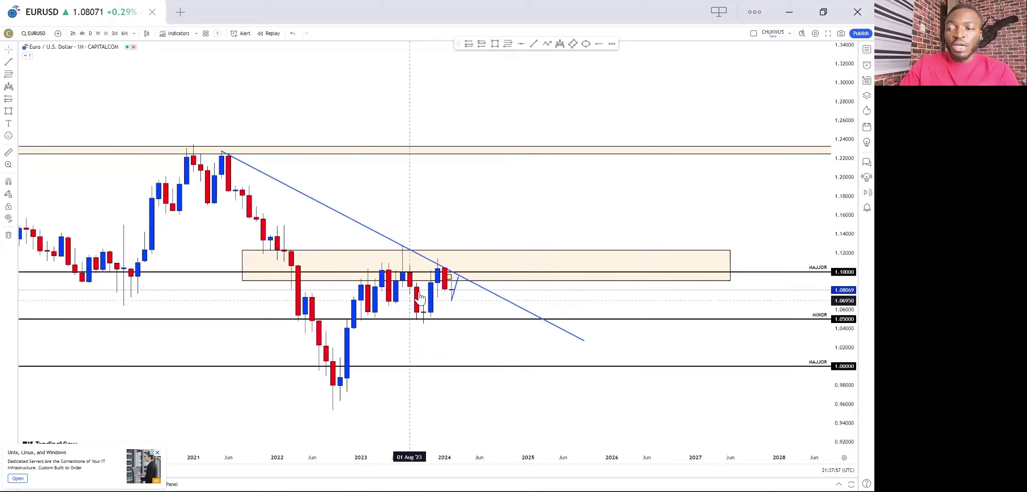
click(444, 280)
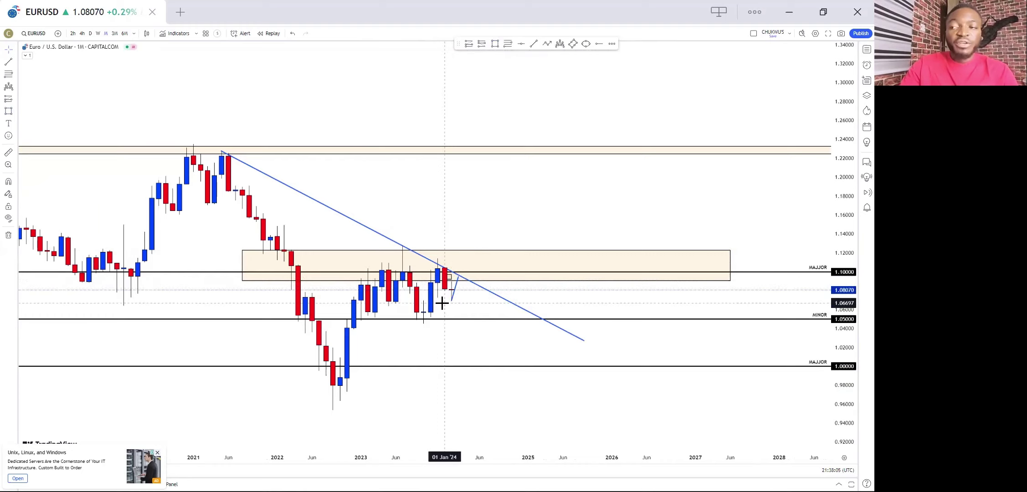
scroll(442, 303, down, 3)
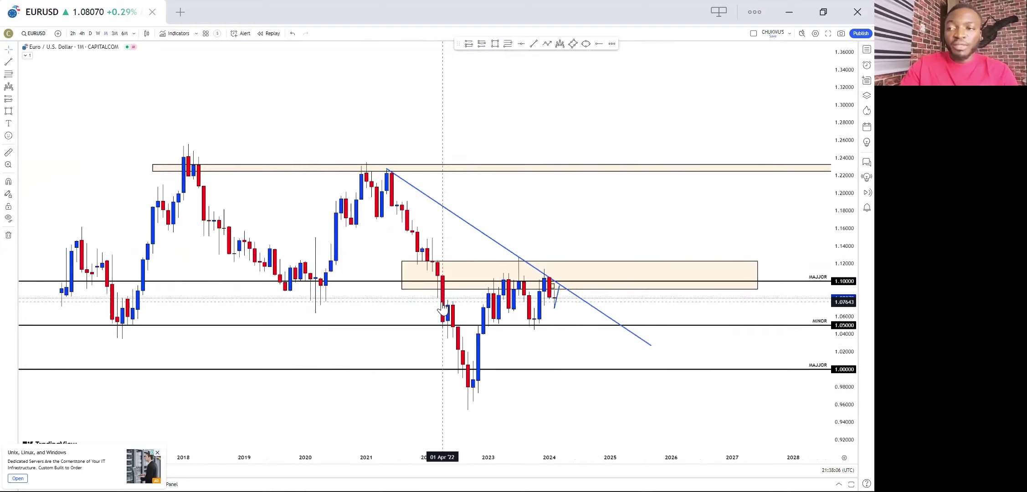
click(392, 167)
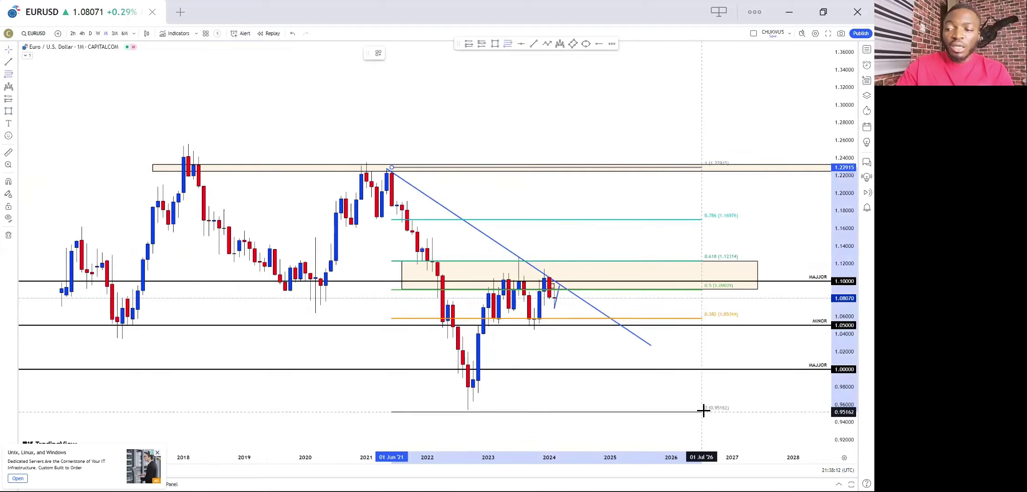
click(706, 410)
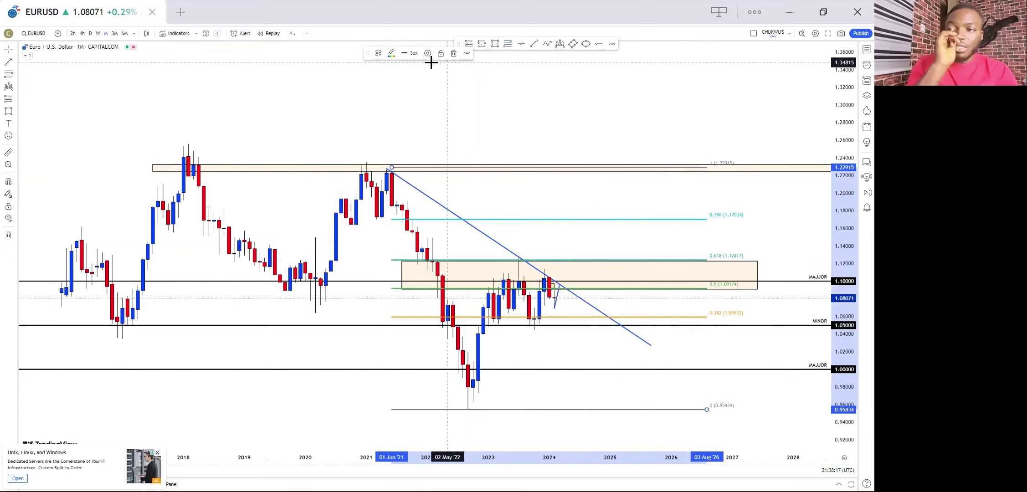
click(454, 53)
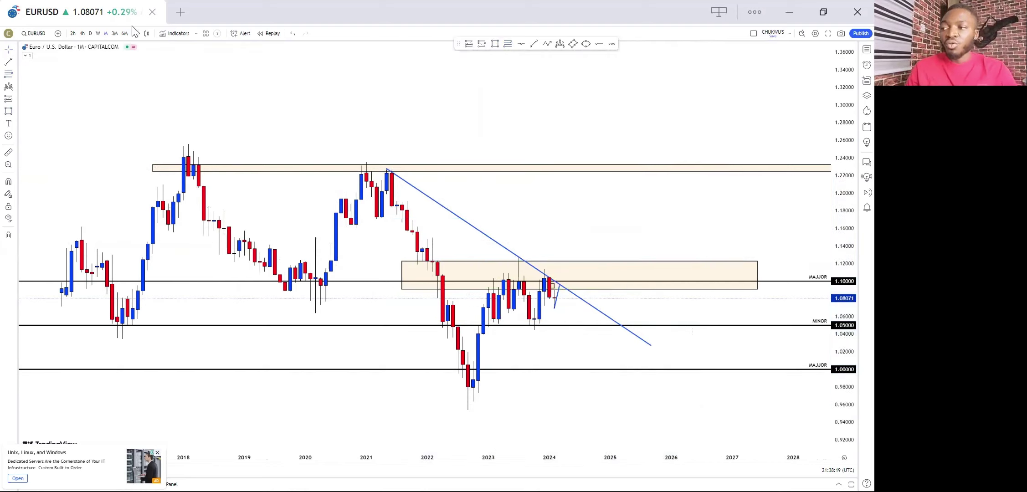
- Switch to the weekly timeframe and examine the candles since 2021 against the descending trend line and the zone around 1.10000
click(97, 34)
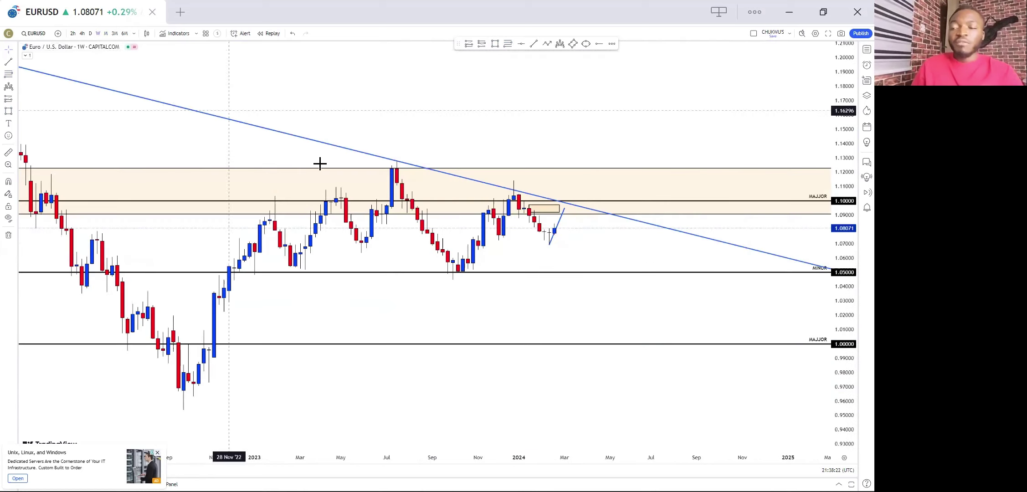
scroll(469, 282, down, 3)
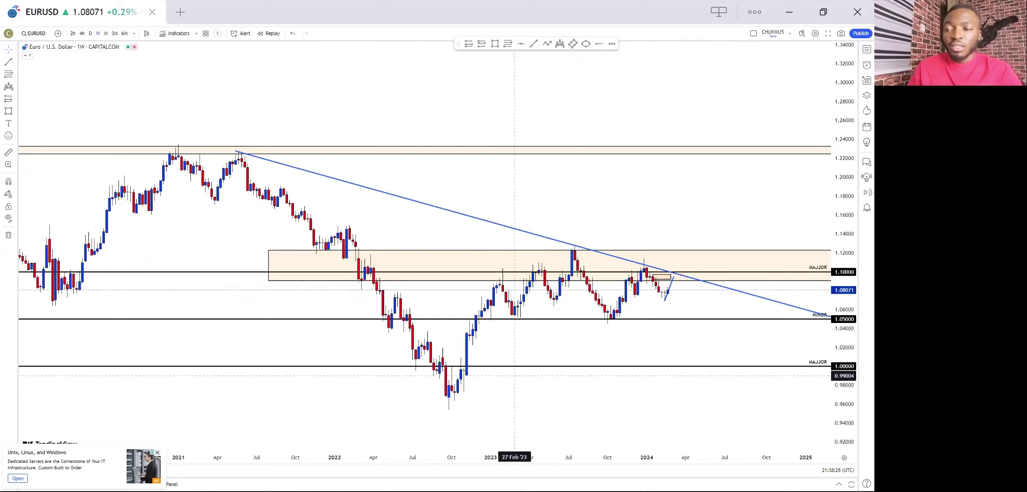
scroll(647, 308, up, 2)
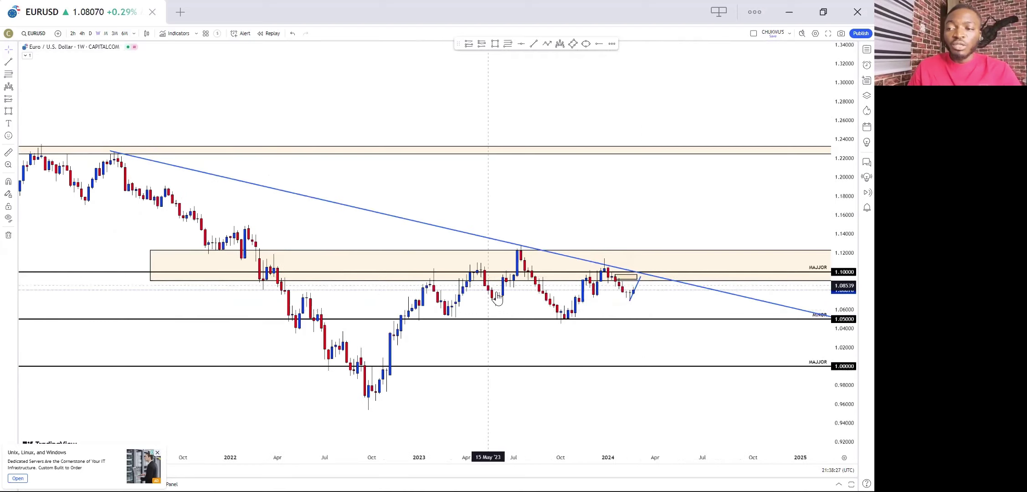
scroll(645, 360, up, 2)
scroll(645, 360, up, 1)
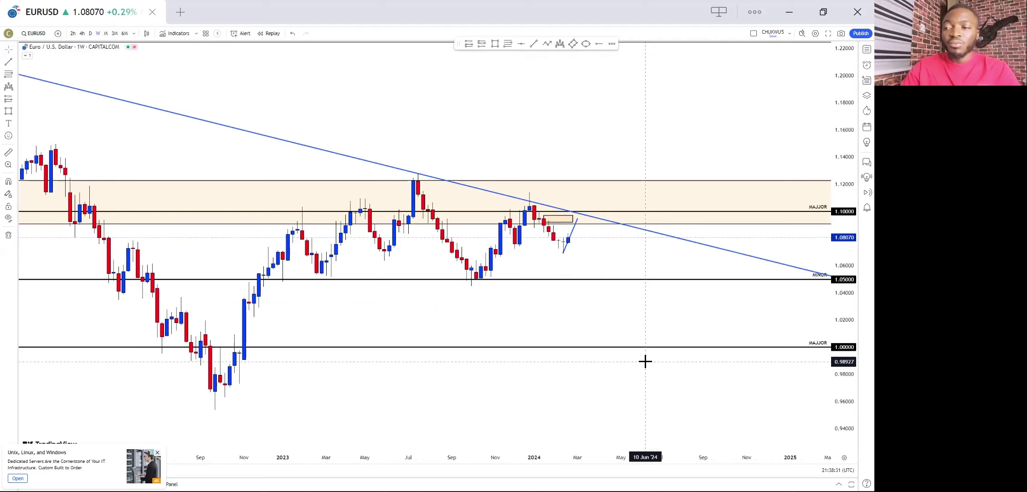
scroll(605, 355, down, 2)
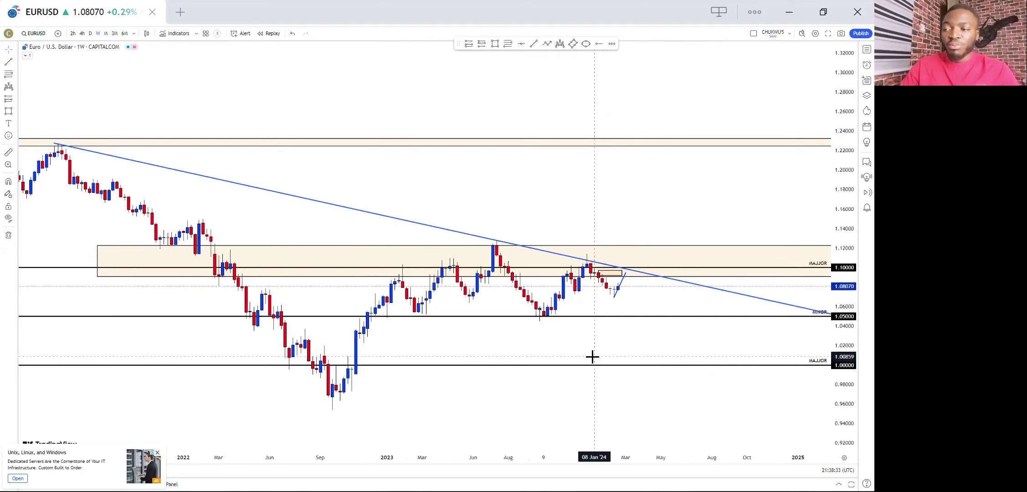
scroll(592, 356, down, 1)
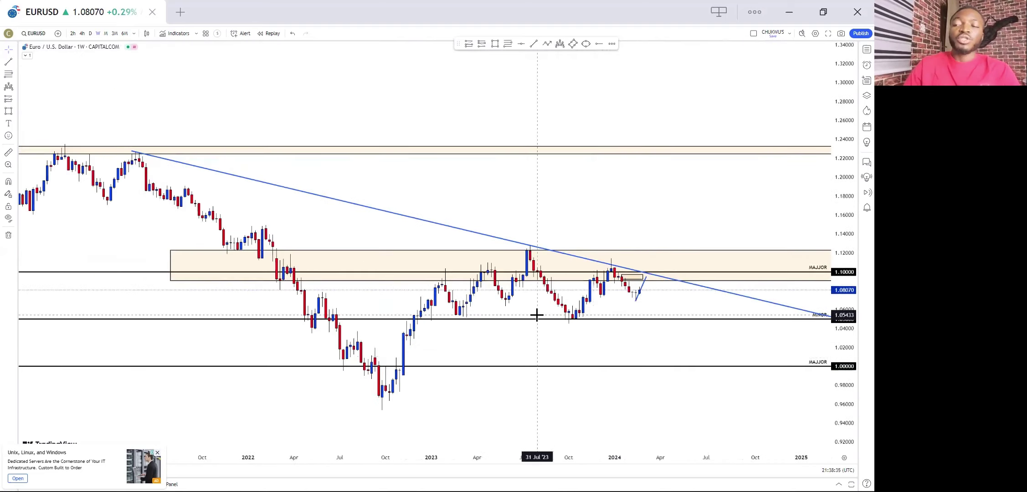
- Examine the weekly levels at 1.05000 and 1.00000 and the zone near 0.88 below the recent candles
scroll(536, 314, up, 2)
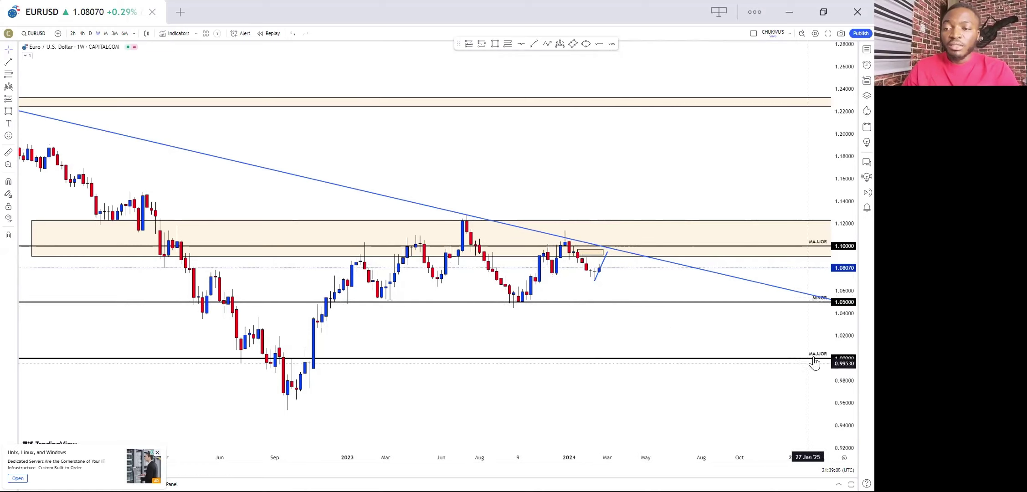
scroll(843, 374, up, 2)
drag(593, 398, 598, 251)
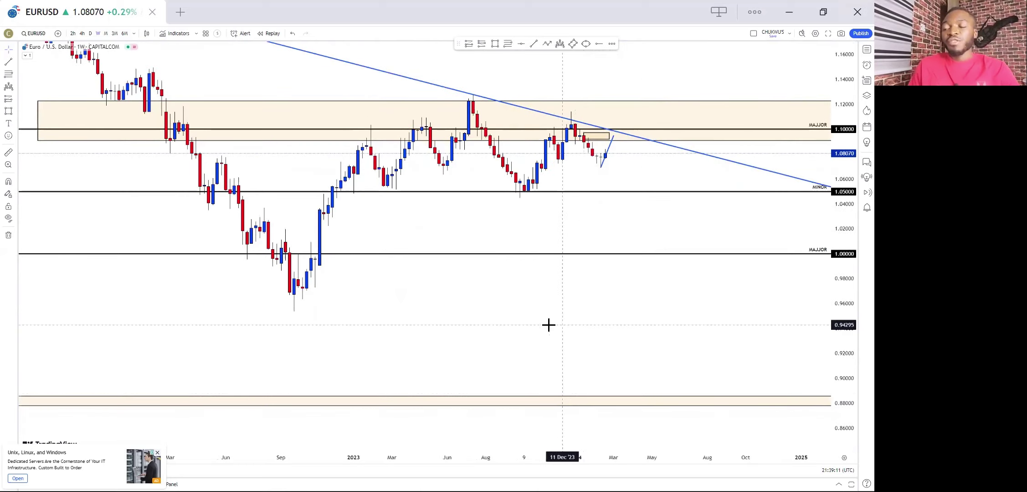
drag(552, 327, 552, 394)
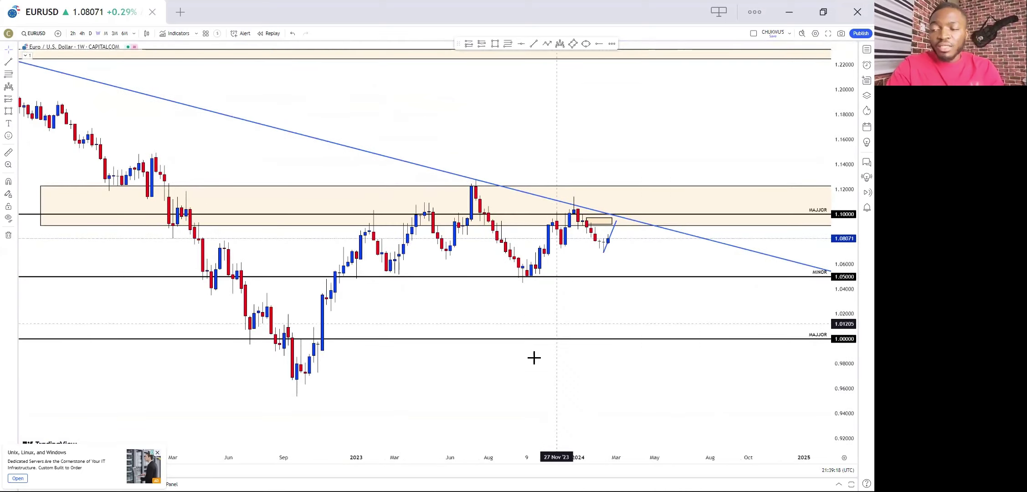
drag(548, 324, 557, 298)
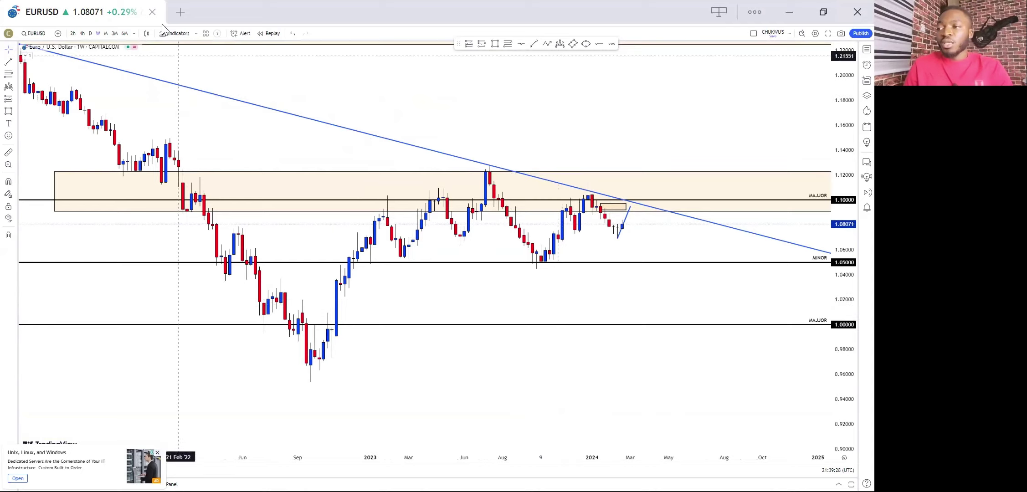
- Switch to the daily timeframe, reset the chart view and enlarge the candles from October '23 to February '24
click(91, 33)
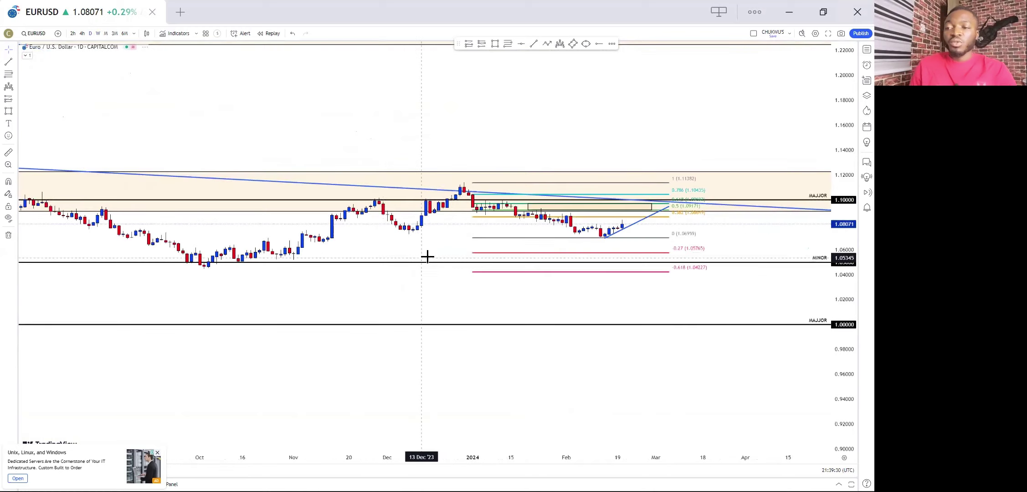
right_click(644, 101)
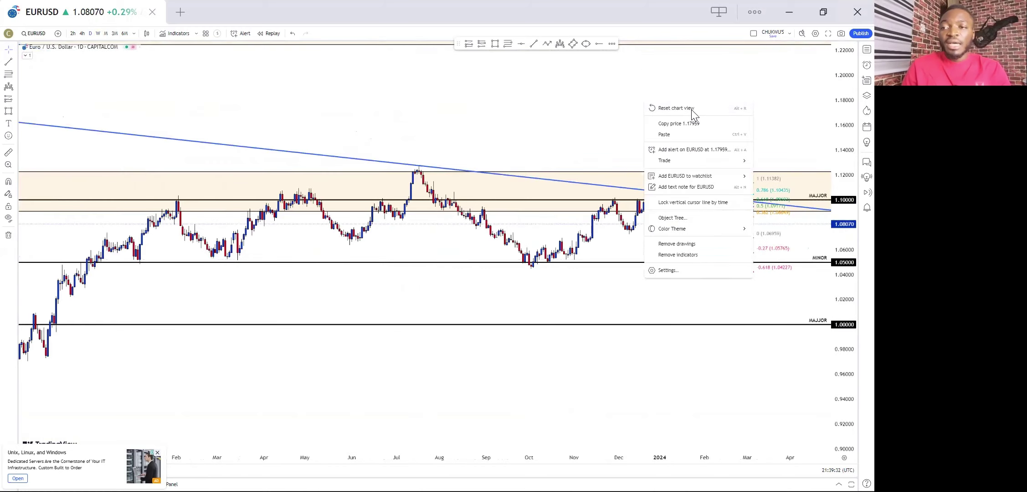
click(676, 108)
scroll(683, 287, up, 4)
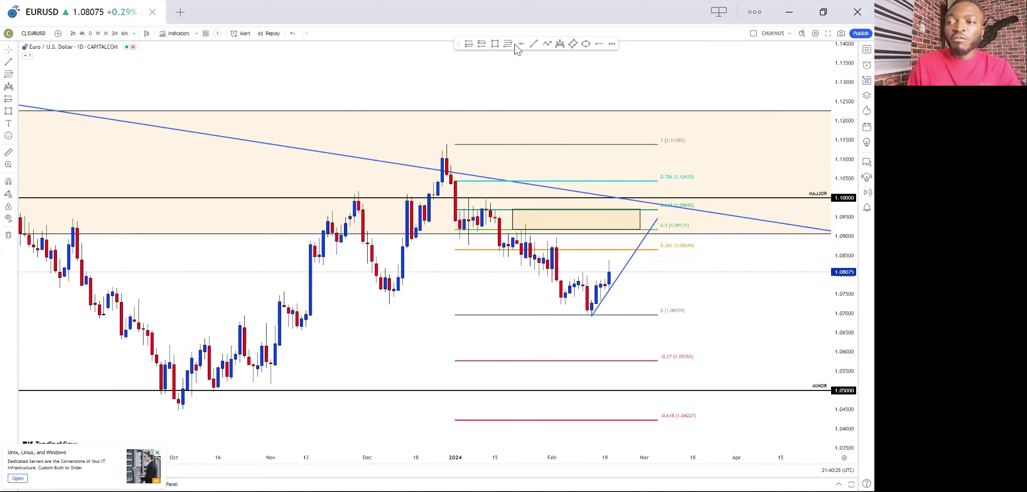
- Try a descending trend line from about 1.11517 at 27 Dec '23 to about 1.06477 at 08 Mar '24, and delete it
click(533, 44)
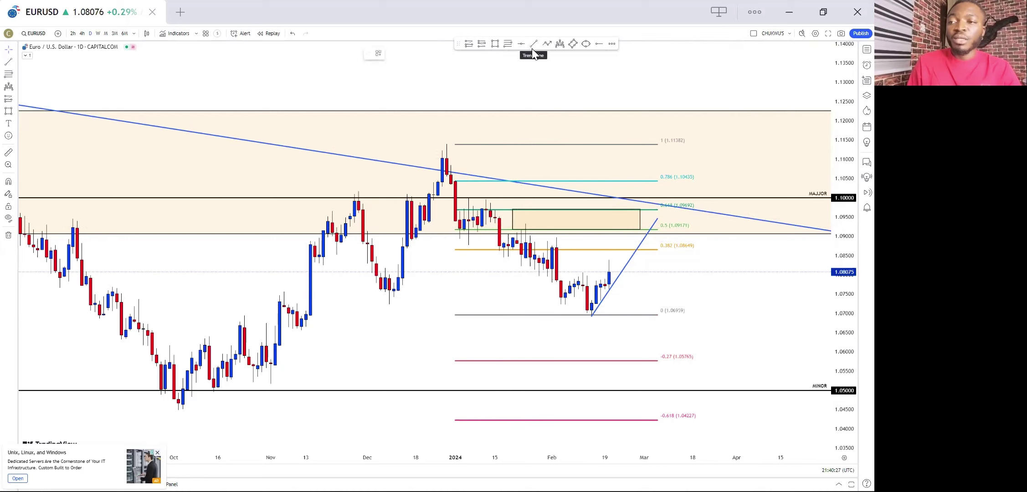
drag(455, 153, 666, 327)
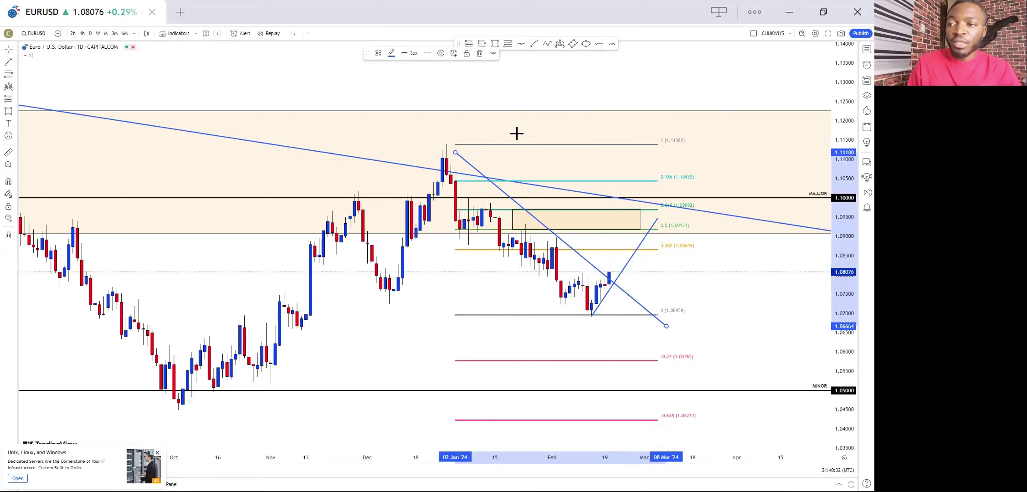
click(450, 146)
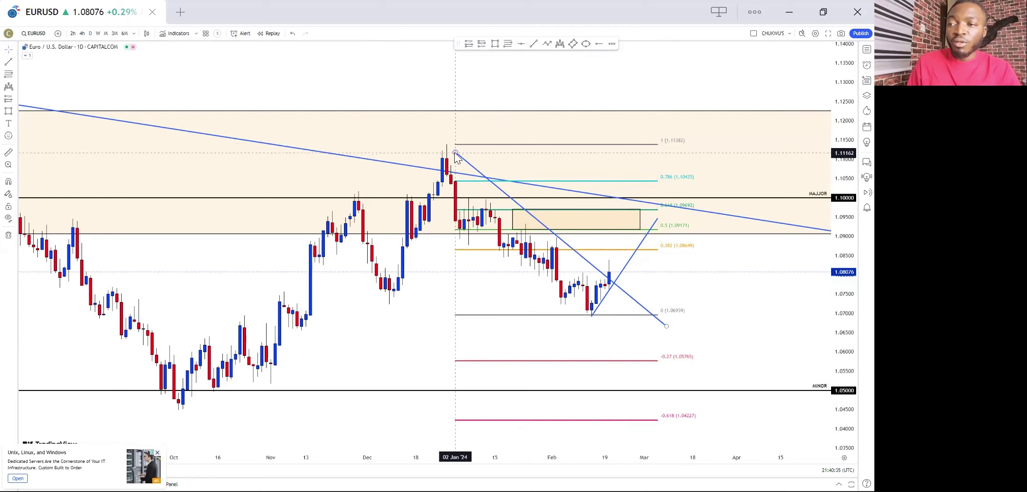
drag(455, 152, 442, 140)
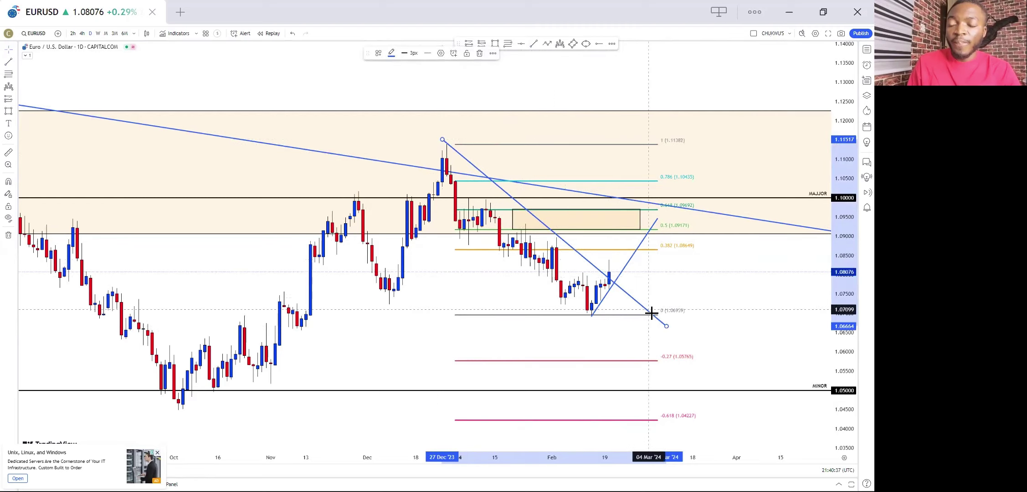
drag(666, 326, 666, 333)
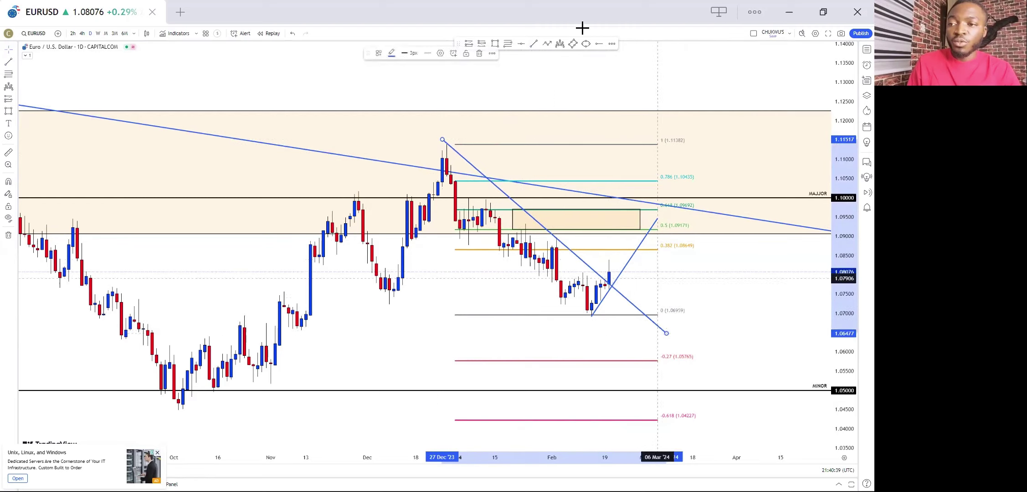
click(479, 54)
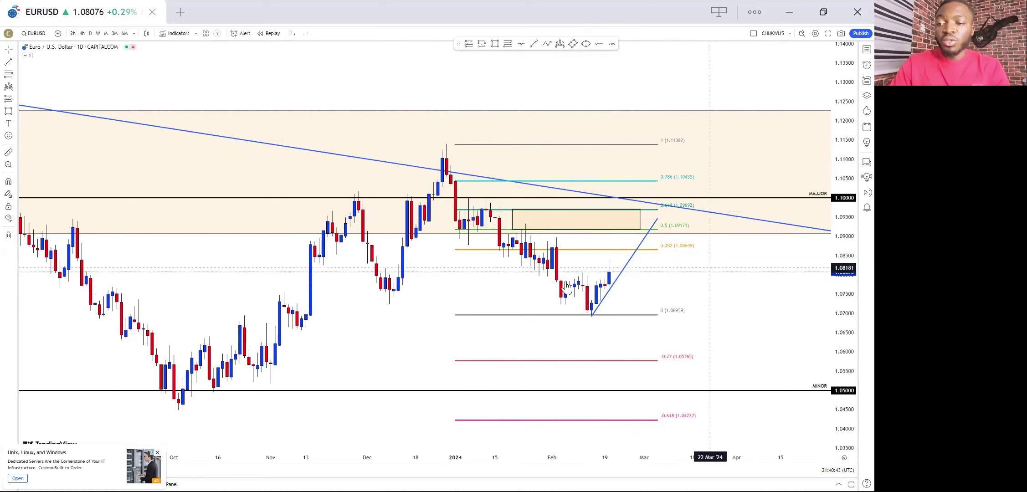
- Enlarge the recent daily candles and switch the chart to the 4-hour timeframe
scroll(668, 290, up, 2)
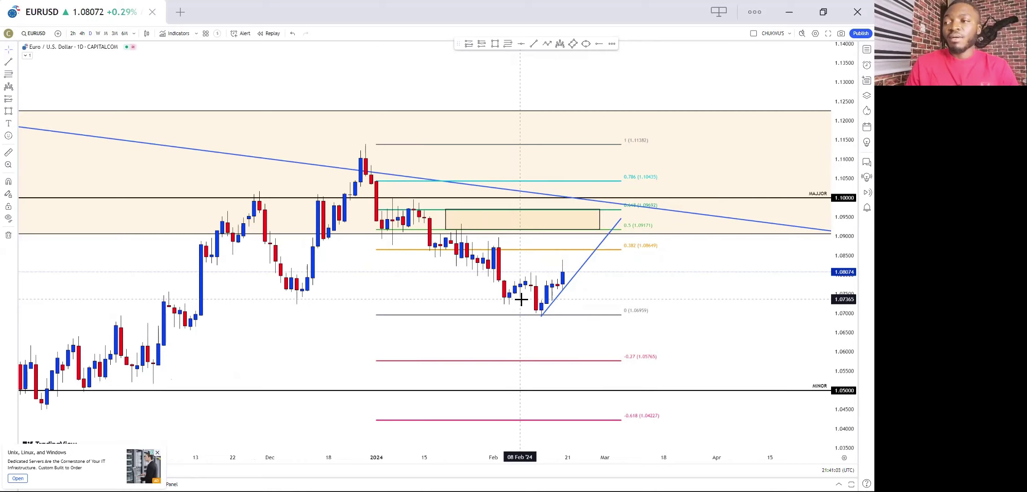
click(82, 33)
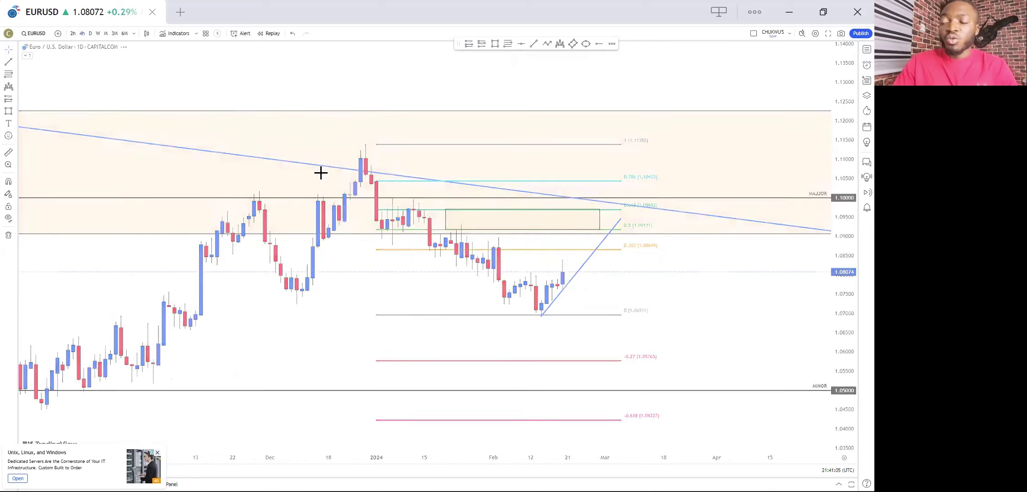
- Start a projected price path at the latest candle, bouncing off the ascending trend line twice and peaking at about 1.0947 inside the rectangular zone
scroll(447, 225, down, 6)
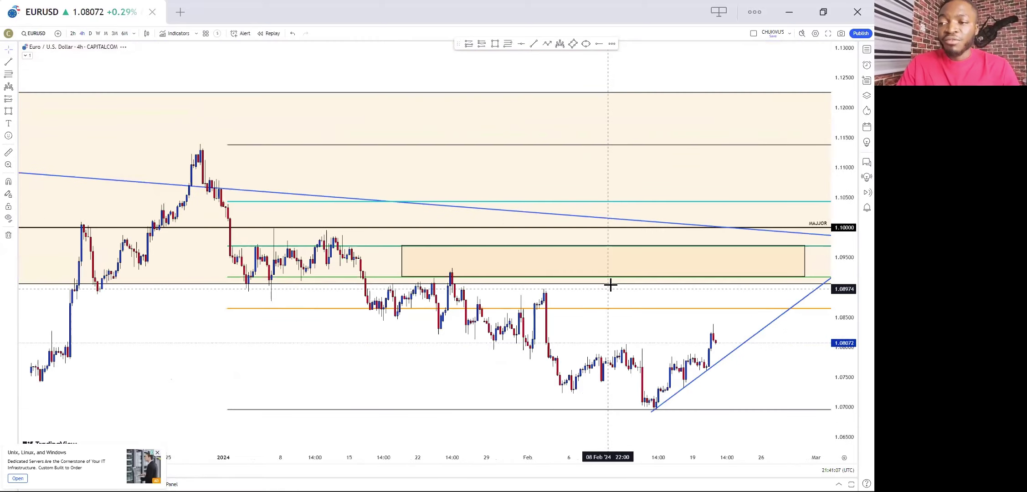
scroll(656, 328, up, 5)
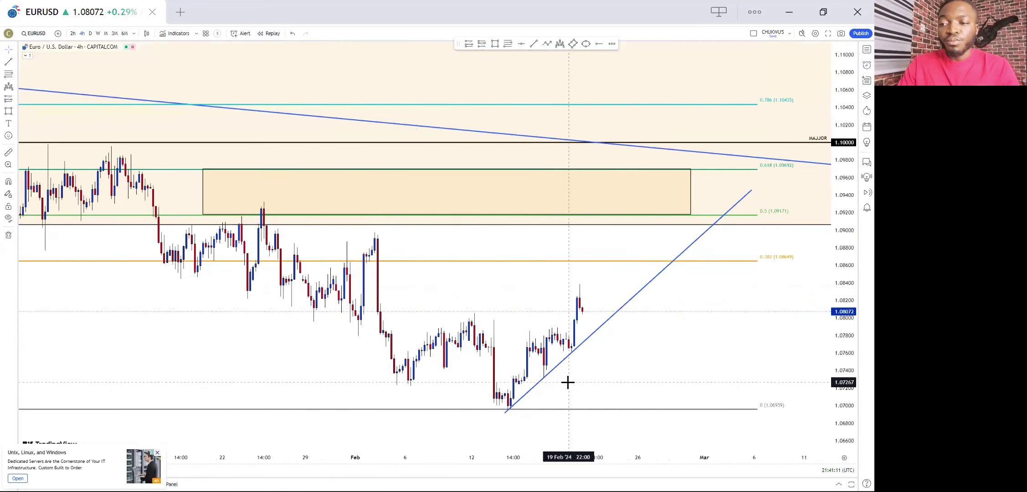
scroll(470, 364, up, 2)
scroll(612, 337, down, 2)
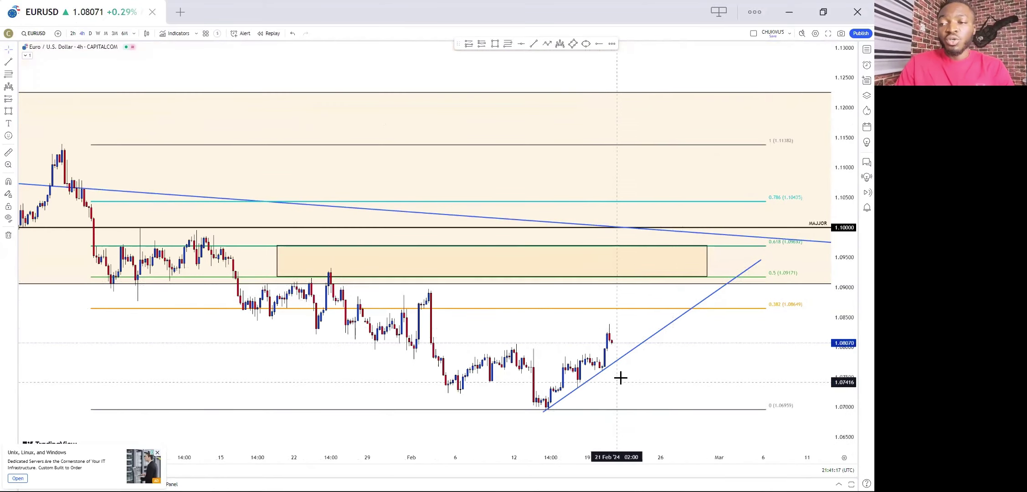
drag(665, 382, 564, 385)
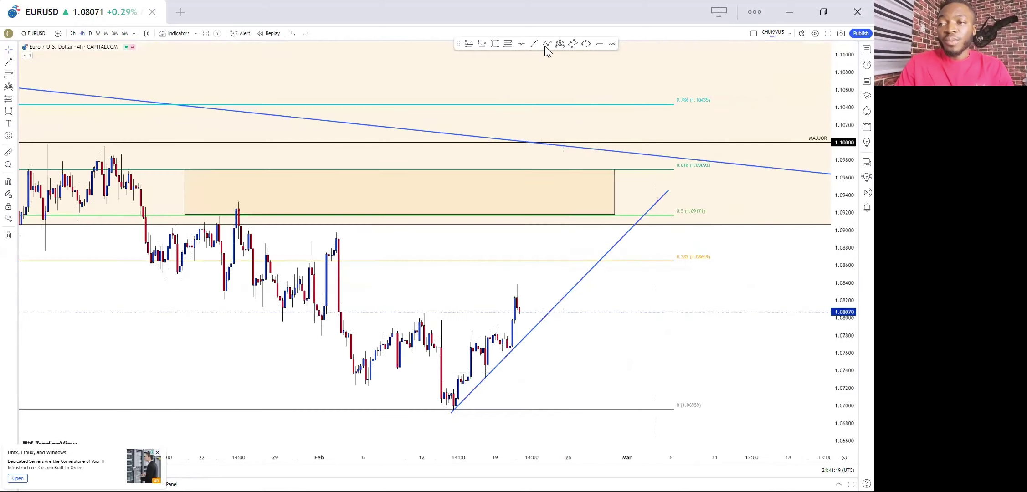
click(527, 314)
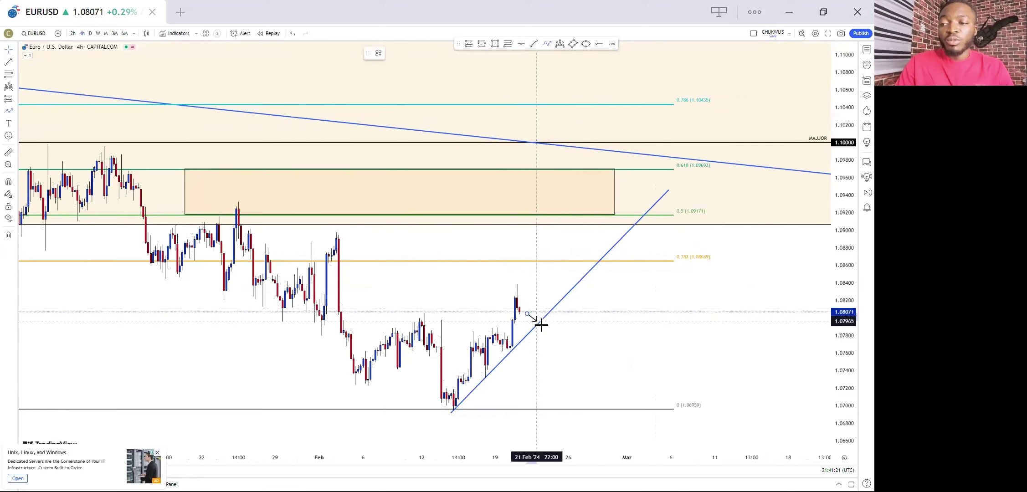
click(542, 324)
click(597, 264)
click(600, 189)
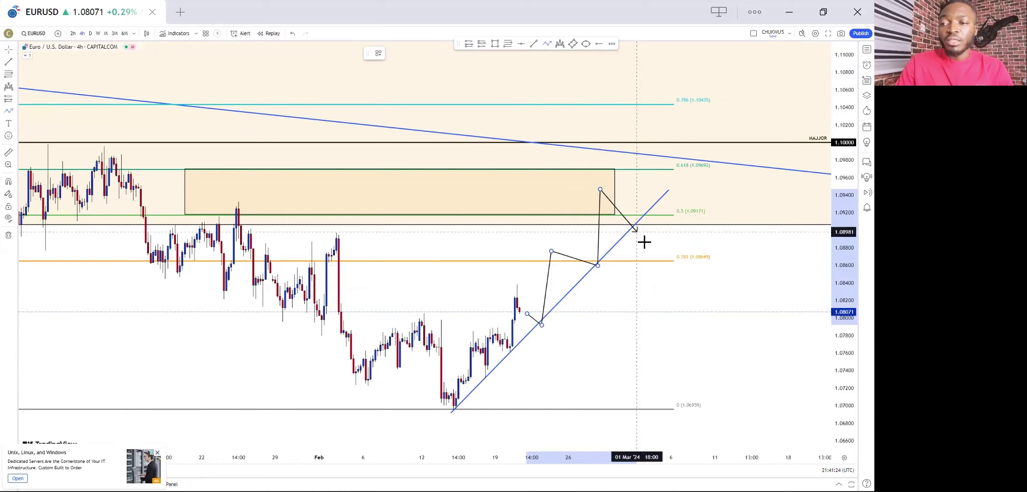
- Continue the path below the ascending trend line in successive lower highs and lows, and end it at about 1.0735
click(644, 243)
click(675, 207)
click(702, 280)
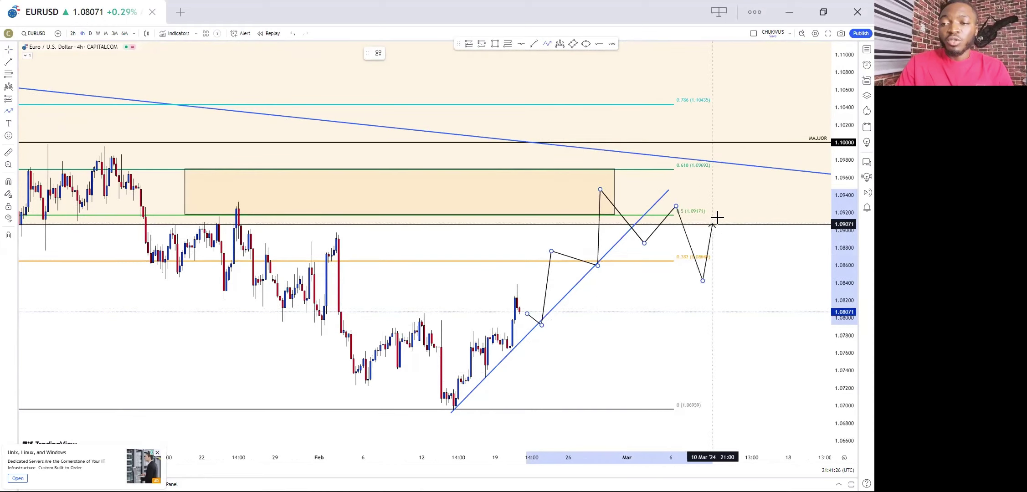
click(732, 222)
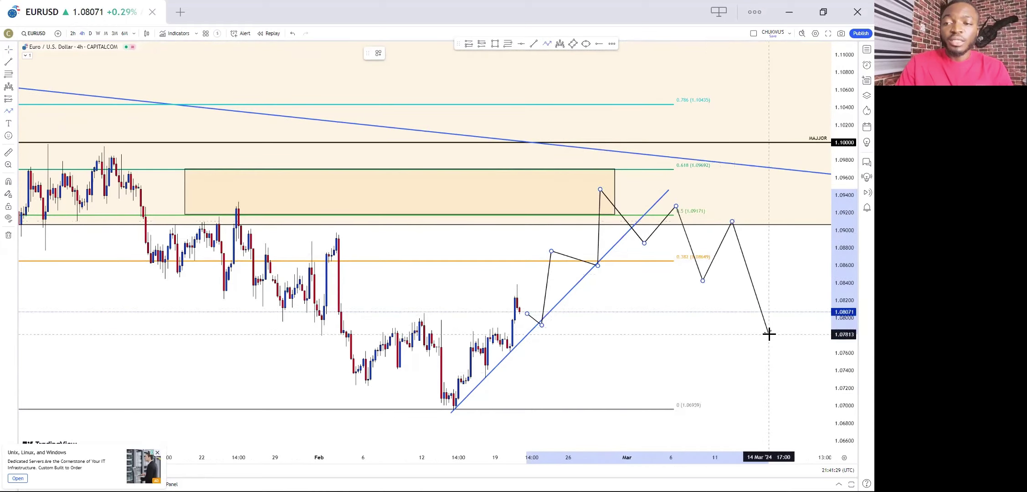
click(769, 334)
double_click(815, 374)
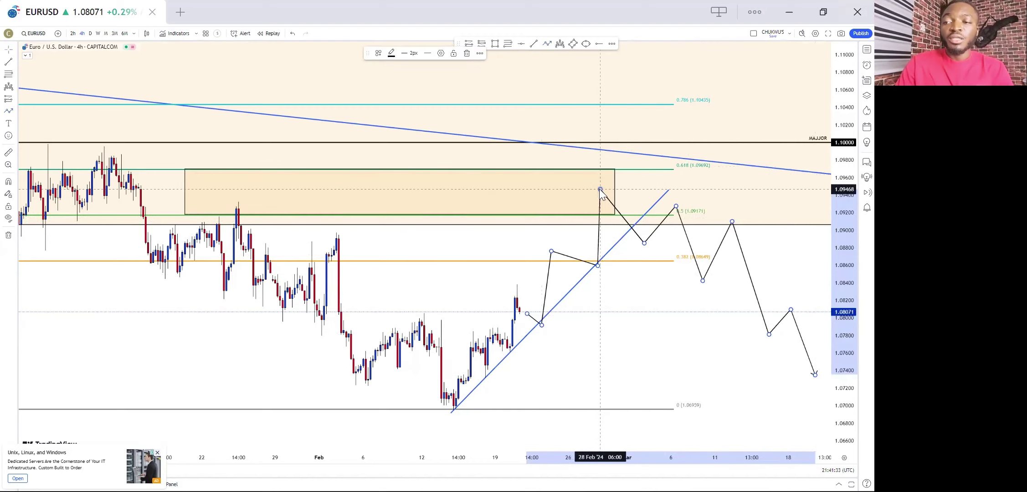
- Move the path's highest point slightly later and up to about 1.0954, near the end of the rectangular zone
drag(600, 189, 610, 183)
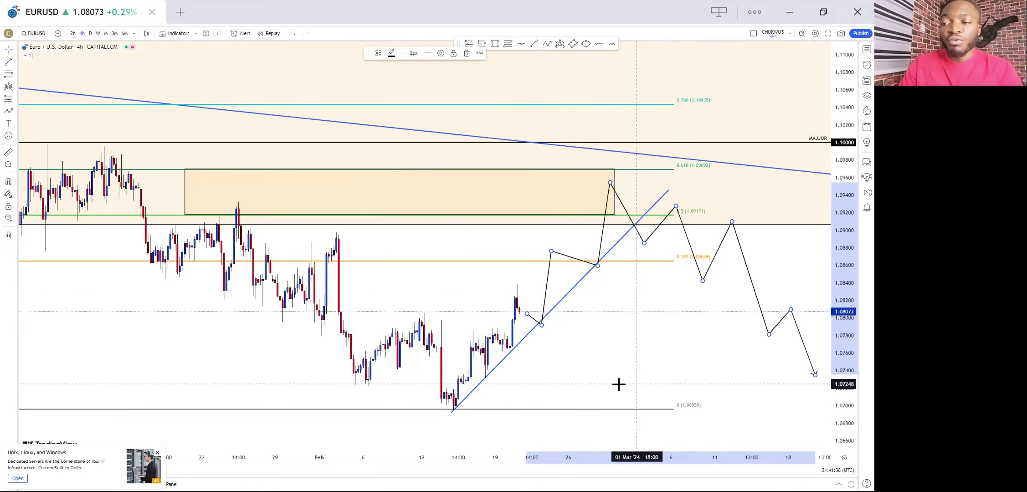
mouse_move(581, 378)
mouse_down()
mouse_move(481, 361)
mouse_move(479, 298)
mouse_move(417, 320)
mouse_move(506, 292)
mouse_up()
scroll(495, 332, down, 3)
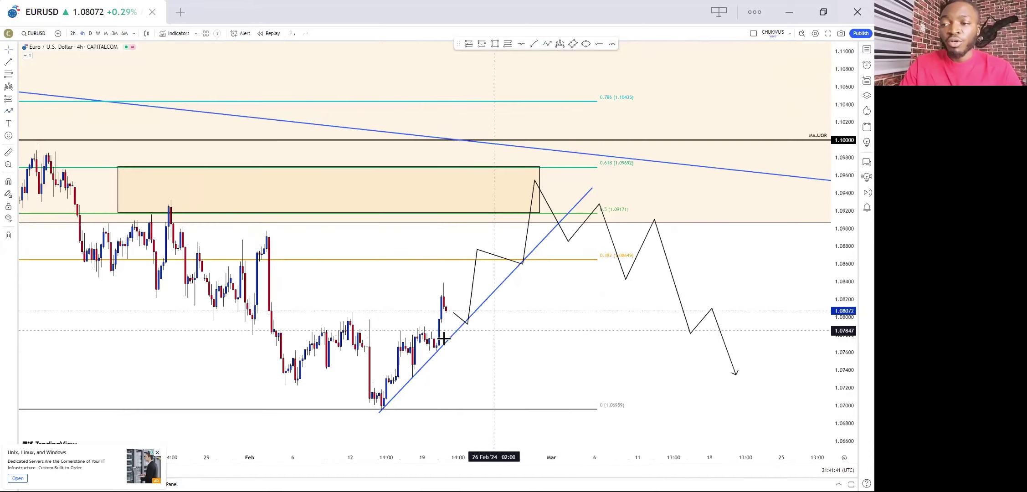